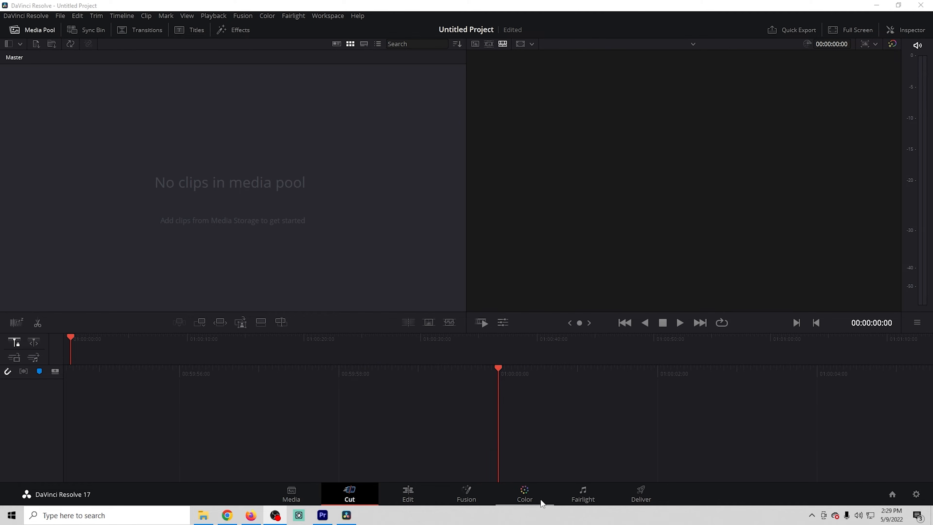
Switch to the Edit page and import OBS.png from the Downloads folder into the media pool
{"action": "left_click", "coordinate": [406, 493]}
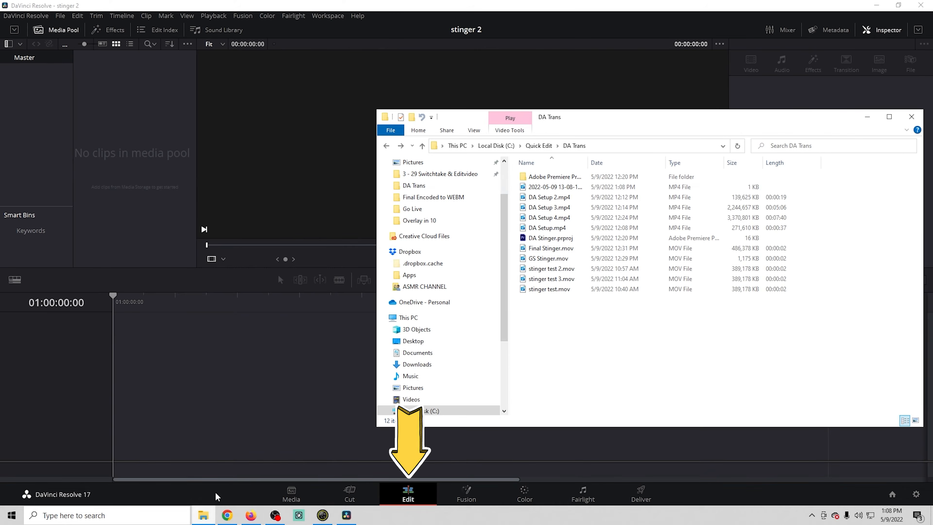
{"action": "left_click", "coordinate": [416, 192]}
{"action": "left_click_drag", "start_coordinate": [539, 190], "coordinate": [496, 203]}
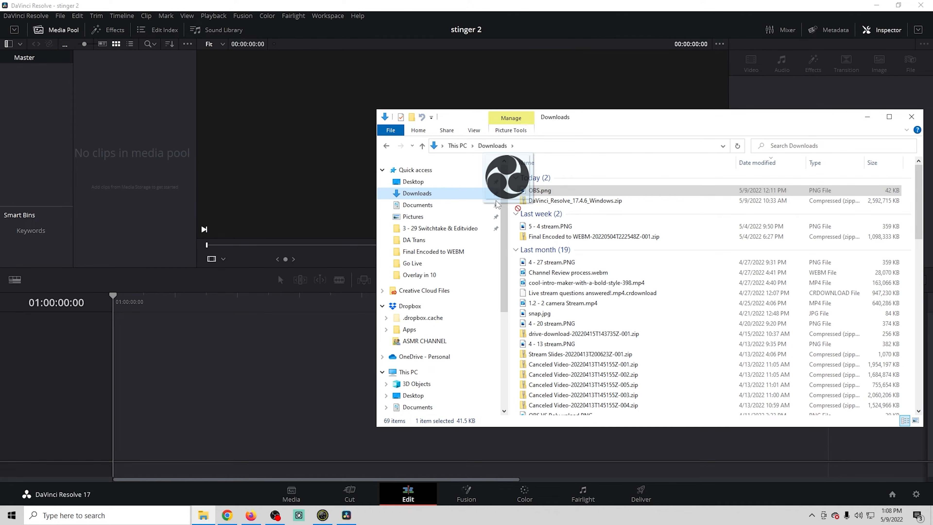
{"action": "left_click_drag", "start_coordinate": [498, 203], "coordinate": [116, 195]}
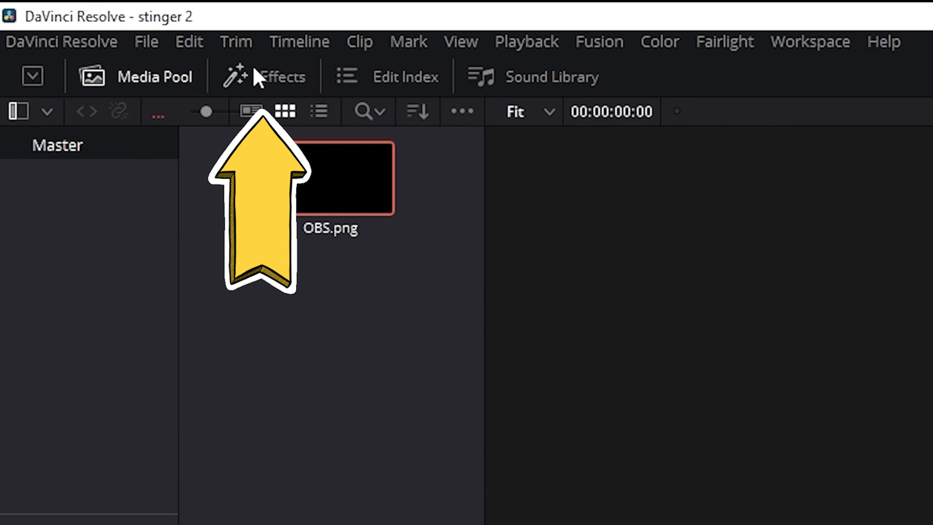
Add a Solid Color generator at the start of the Video 1 track
{"action": "left_click", "coordinate": [224, 66]}
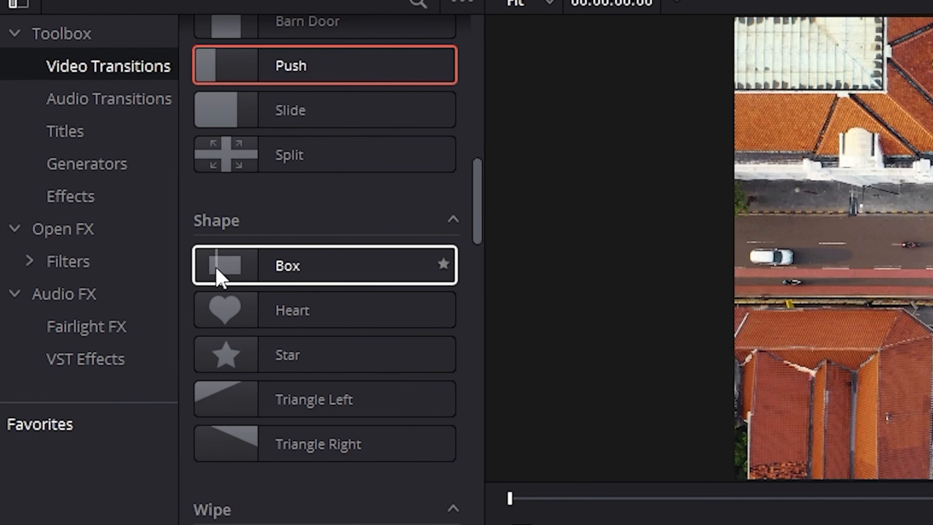
{"action": "left_click", "coordinate": [93, 175]}
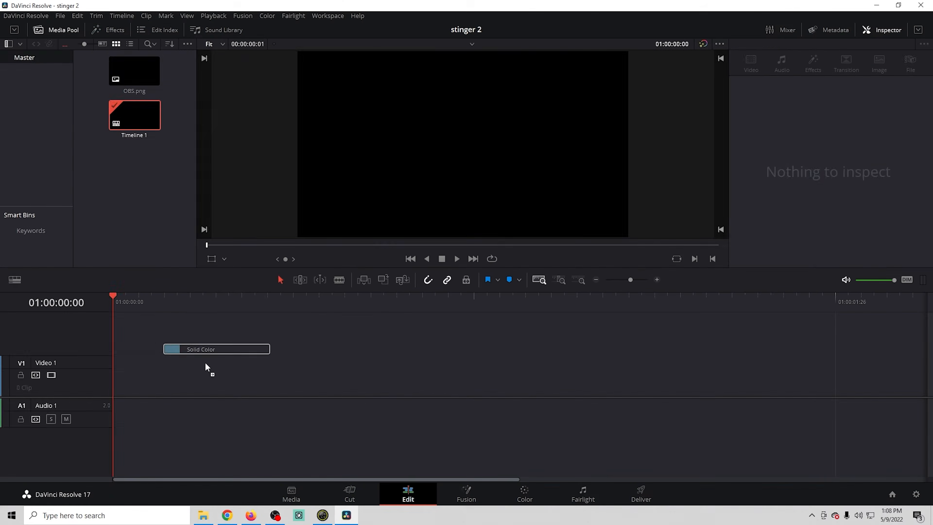
{"action": "left_click_drag", "start_coordinate": [205, 362], "coordinate": [120, 391]}
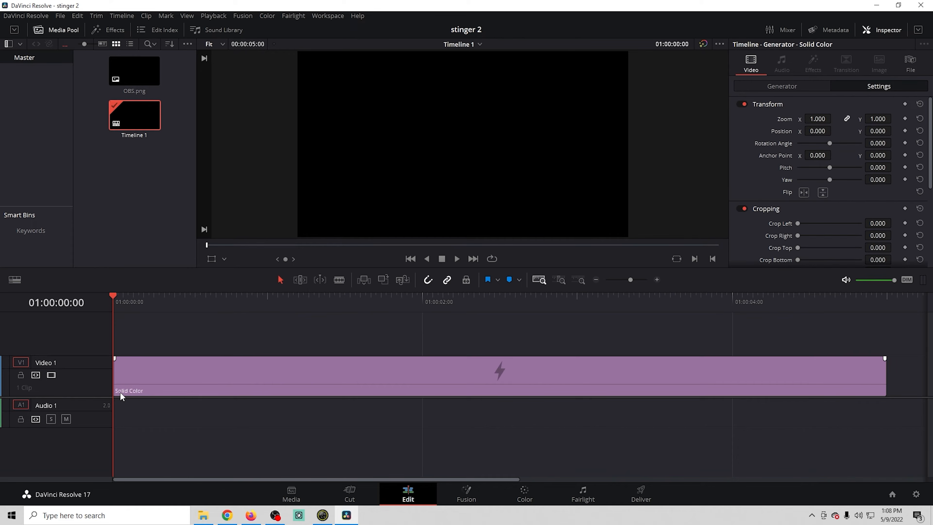
Change the Solid Color clip's duration to 00:00:02:00
{"action": "right_click", "coordinate": [163, 373]}
{"action": "left_click", "coordinate": [206, 469]}
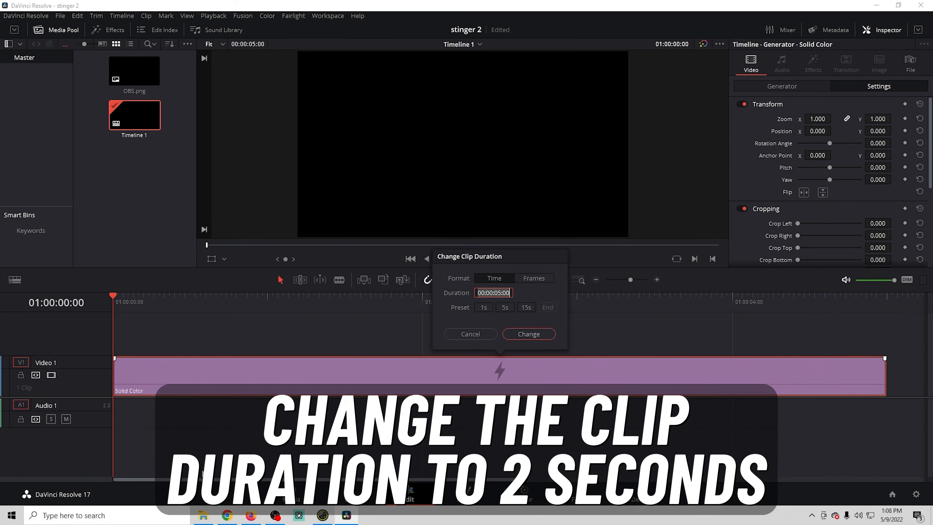
{"action": "type", "text": "200"}
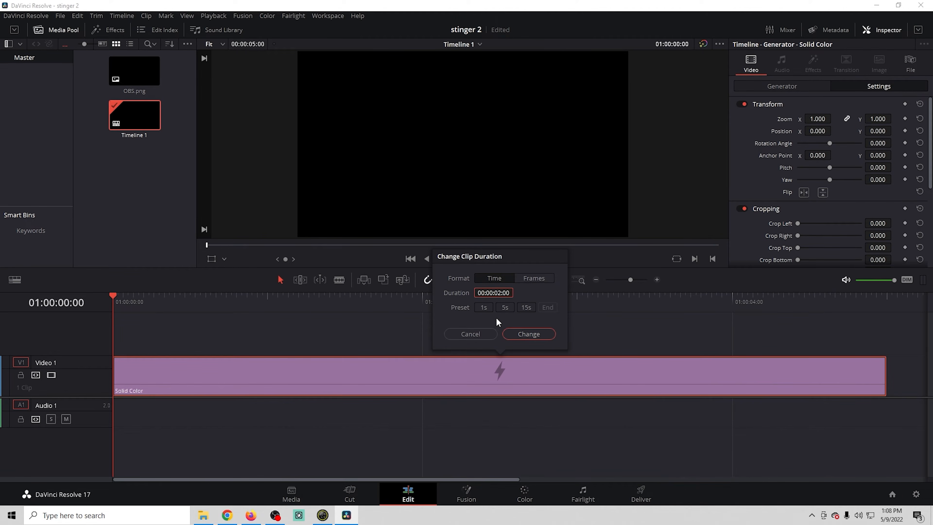
{"action": "left_click", "coordinate": [521, 333]}
Place OBS.png on Video 2 at the timeline start and trim its end to match the Solid Color clip
{"action": "left_click", "coordinate": [140, 57]}
{"action": "left_click_drag", "start_coordinate": [138, 65], "coordinate": [128, 345]}
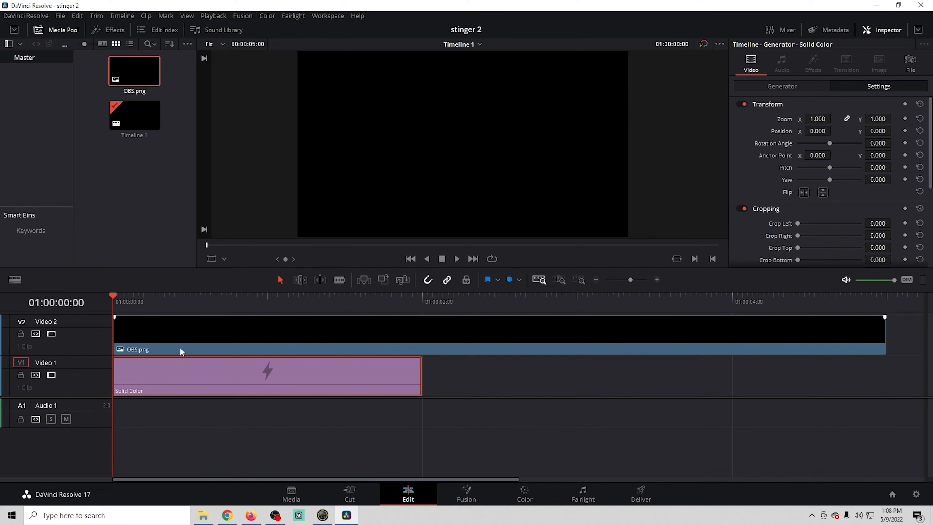
{"action": "left_click_drag", "start_coordinate": [887, 338], "coordinate": [423, 338]}
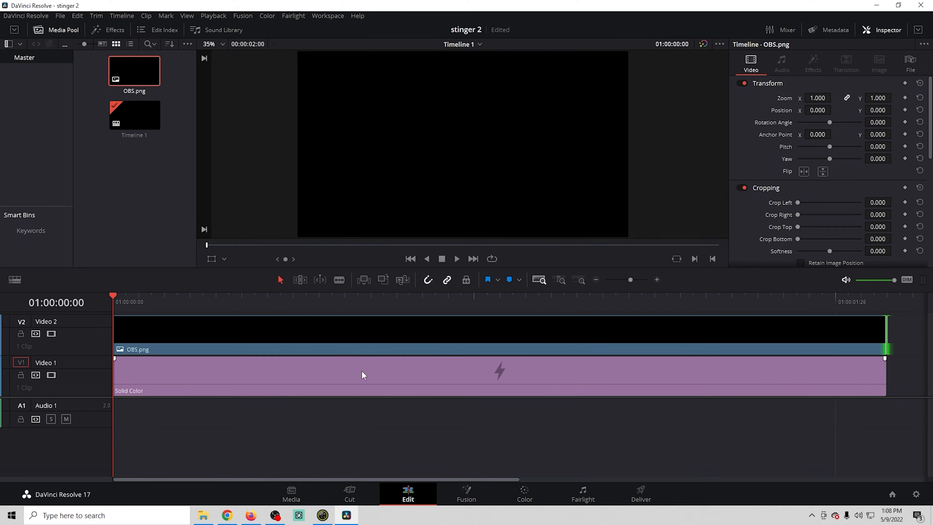
Set the Solid Color generator on Video 1 to bright green (#0dff00)
{"action": "left_click", "coordinate": [363, 374]}
{"action": "left_click", "coordinate": [771, 86]}
{"action": "left_click", "coordinate": [804, 117]}
{"action": "left_click_drag", "start_coordinate": [534, 176], "coordinate": [519, 156]}
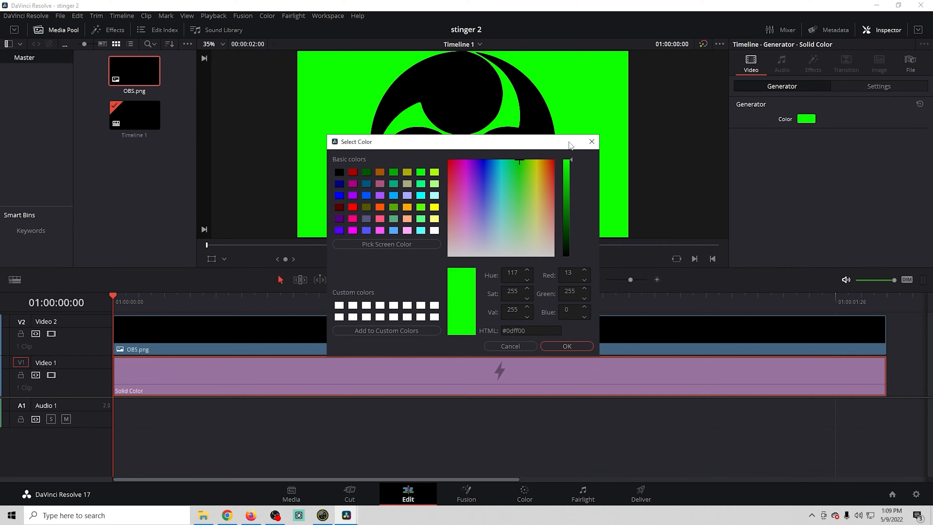
{"action": "left_click", "coordinate": [566, 346]}
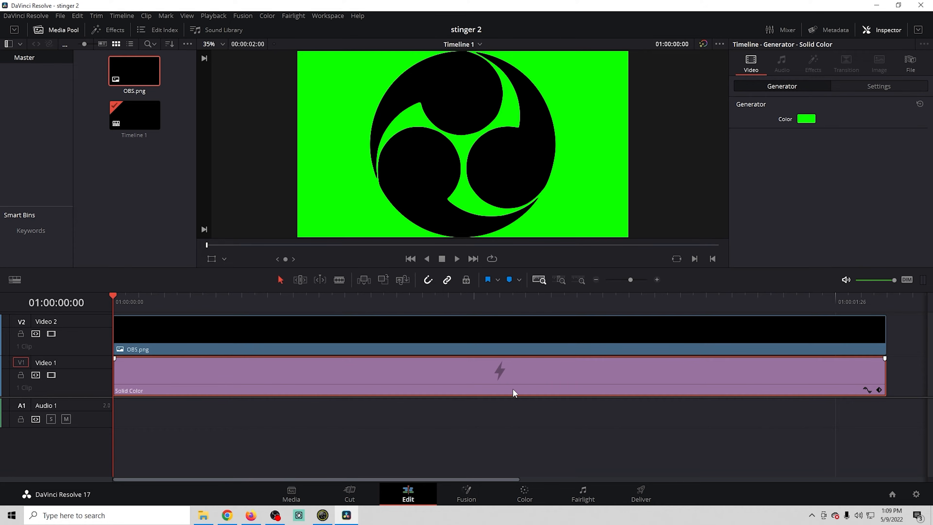
Move OBS.png up to Video 3 and add a second Solid Color clip on Video 2, trimmed to the same length
{"action": "left_click_drag", "start_coordinate": [494, 398], "coordinate": [486, 446]}
{"action": "left_click_drag", "start_coordinate": [463, 391], "coordinate": [448, 355]}
{"action": "left_click", "coordinate": [114, 30]}
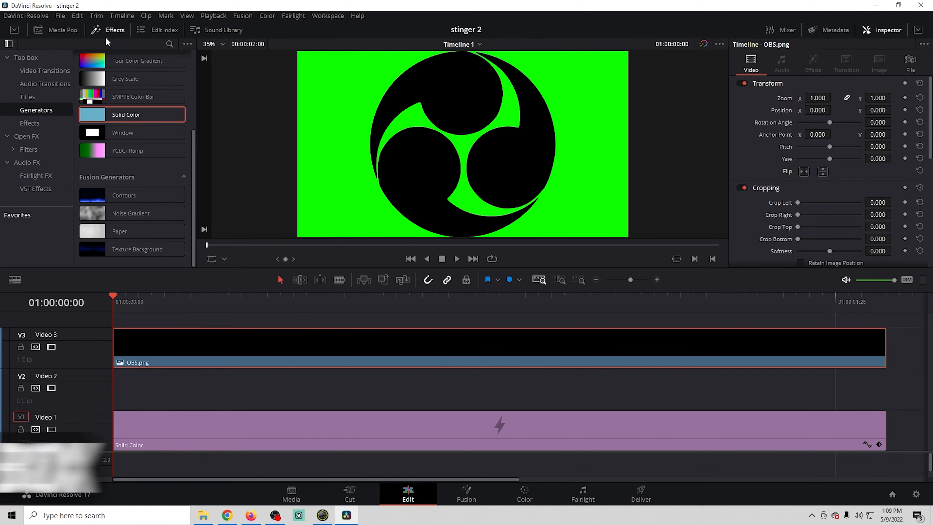
{"action": "left_click_drag", "start_coordinate": [127, 114], "coordinate": [132, 392]}
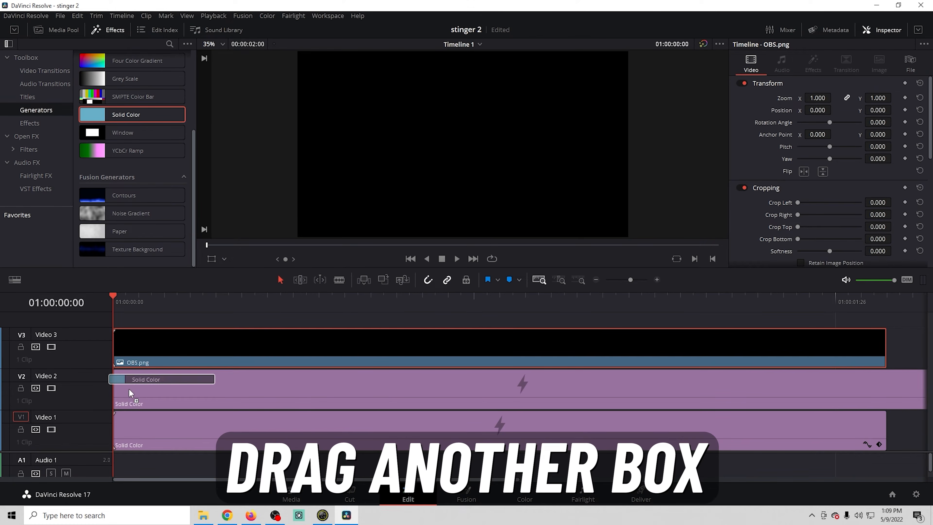
{"action": "left_click_drag", "start_coordinate": [884, 391], "coordinate": [422, 371]}
Set the Solid Color generator on Video 2 to bright sky blue
{"action": "left_click", "coordinate": [316, 380]}
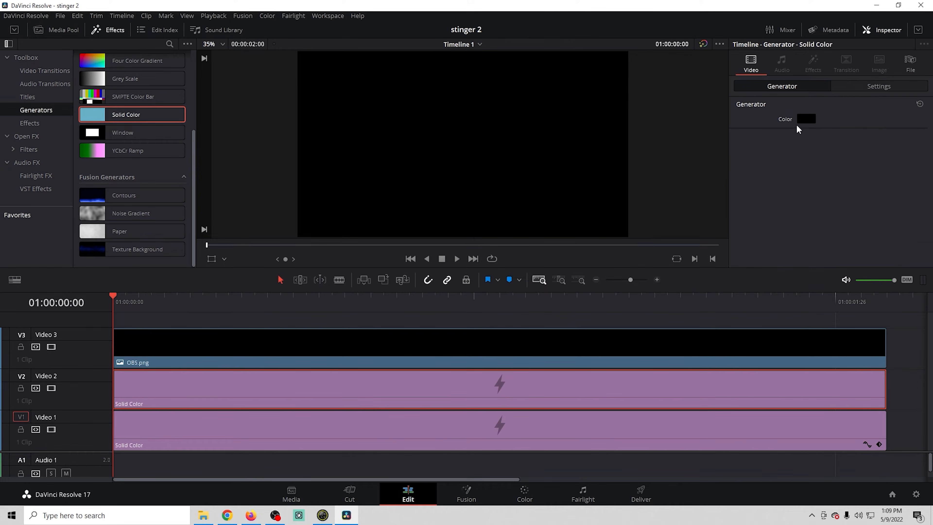
{"action": "left_click", "coordinate": [800, 119]}
{"action": "left_click_drag", "start_coordinate": [500, 172], "coordinate": [497, 162]}
{"action": "left_click", "coordinate": [566, 161]}
{"action": "left_click", "coordinate": [566, 347]}
Add the Triangle Left shape transition to the start of the Solid Color clip on Video 2
{"action": "left_click", "coordinate": [29, 123]}
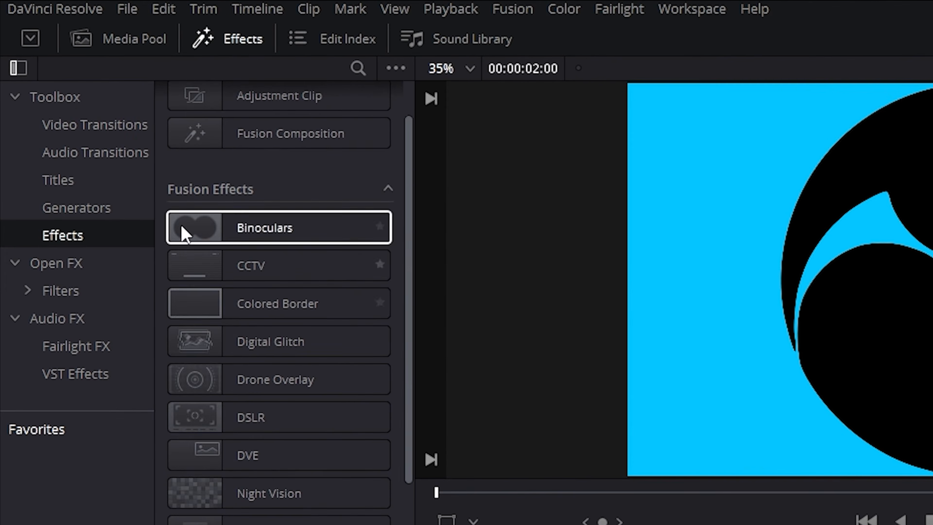
{"action": "left_click", "coordinate": [95, 125]}
{"action": "scroll", "coordinate": [166, 335], "scroll_direction": "down", "scroll_amount": 10}
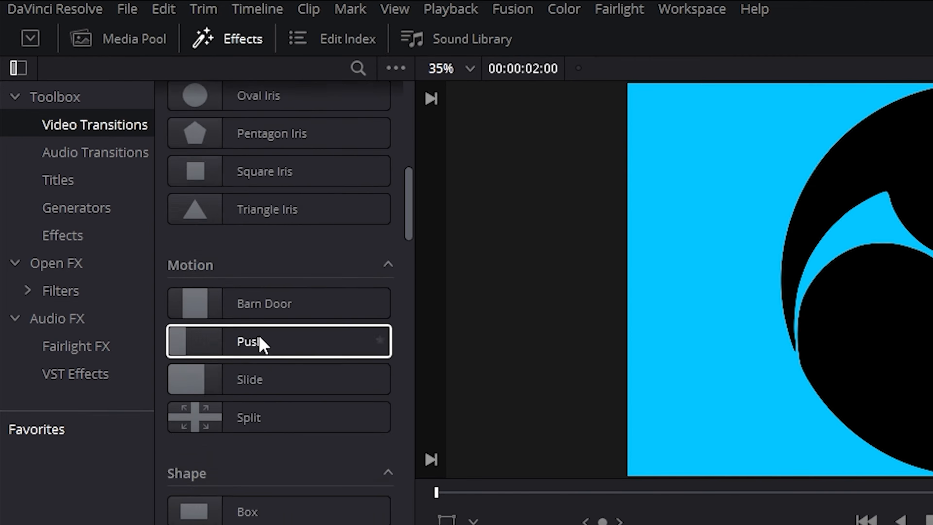
{"action": "scroll", "coordinate": [262, 345], "scroll_direction": "down", "scroll_amount": 6}
{"action": "left_click_drag", "start_coordinate": [236, 354], "coordinate": [252, 524]}
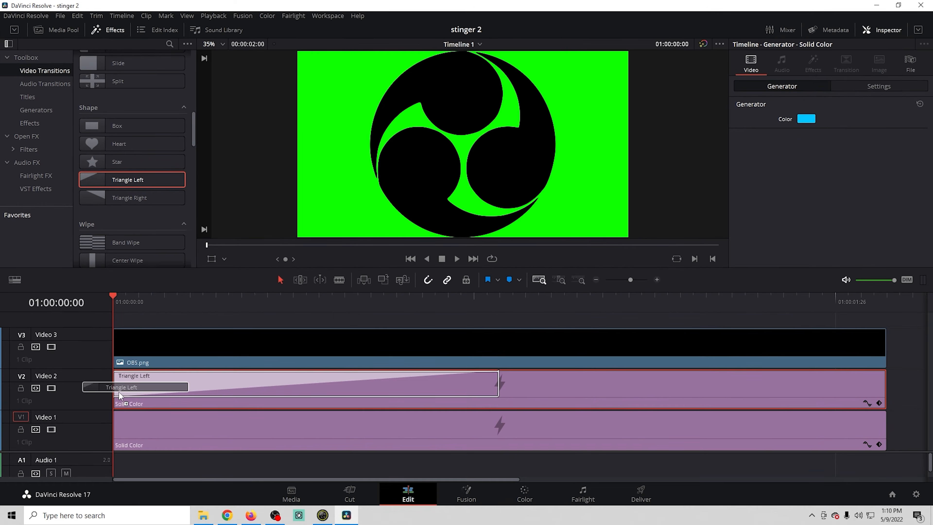
{"action": "left_click_drag", "start_coordinate": [119, 393], "coordinate": [123, 393]}
Give the Triangle Left transition a border of about 146.56, checking its width at frame 13 of the timeline
{"action": "left_click", "coordinate": [212, 380]}
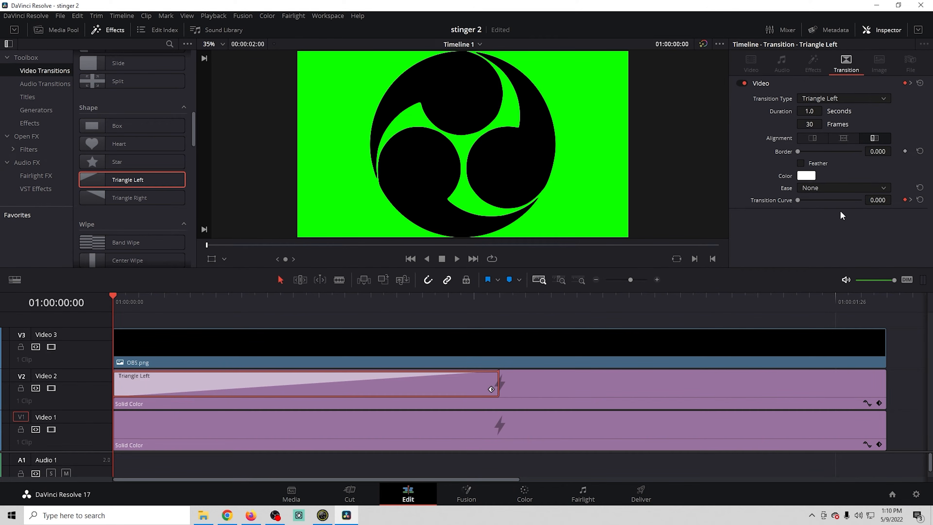
{"action": "left_click_drag", "start_coordinate": [798, 152], "coordinate": [826, 152]}
{"action": "left_click", "coordinate": [274, 315]}
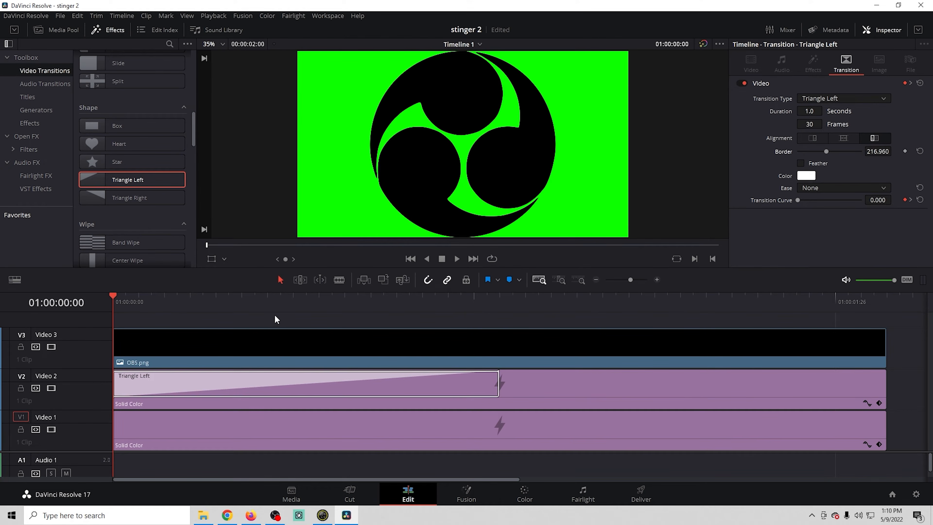
{"action": "left_click", "coordinate": [275, 299]}
{"action": "left_click", "coordinate": [265, 378]}
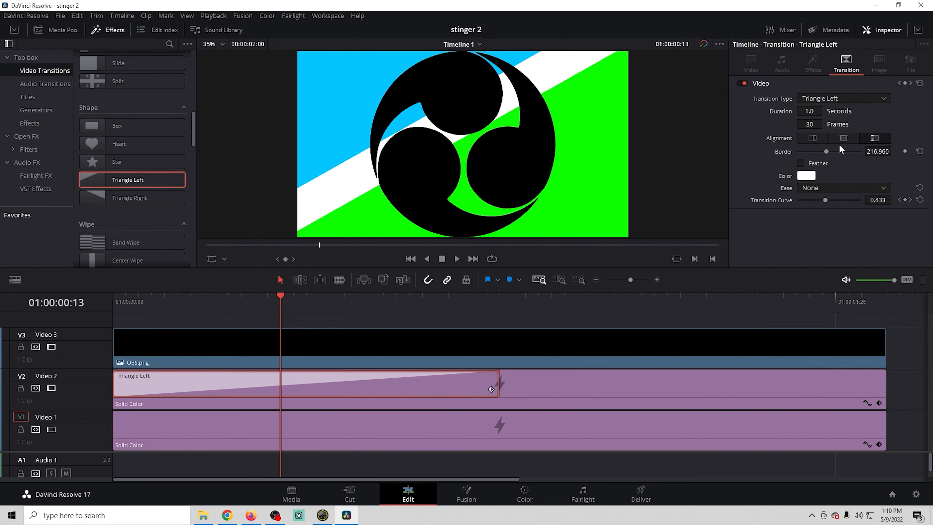
{"action": "left_click_drag", "start_coordinate": [821, 151], "coordinate": [816, 153]}
Set the Triangle Left transition's border color to pale yellow (#fff67e) and its ease to In & Out
{"action": "left_click", "coordinate": [806, 176]}
{"action": "left_click_drag", "start_coordinate": [532, 176], "coordinate": [538, 209]}
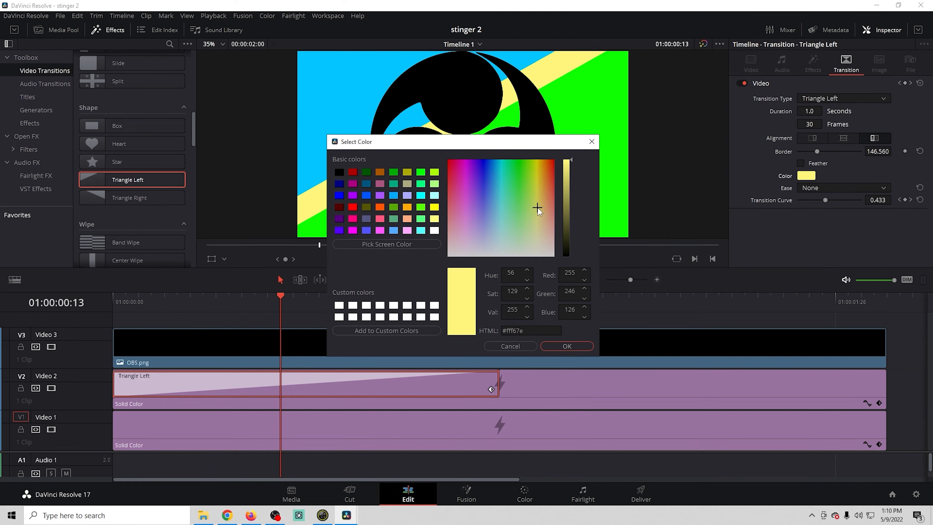
{"action": "left_click", "coordinate": [567, 346]}
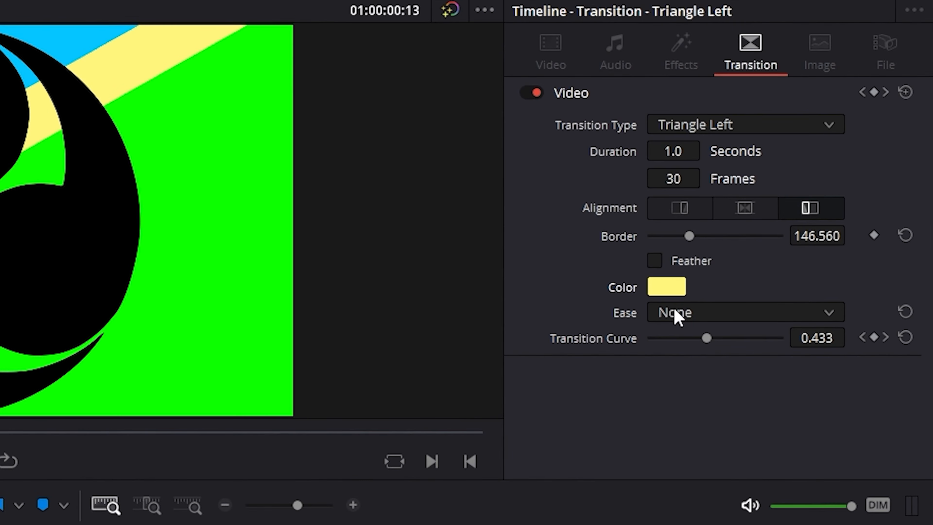
{"action": "left_click", "coordinate": [771, 224]}
{"action": "left_click", "coordinate": [674, 406]}
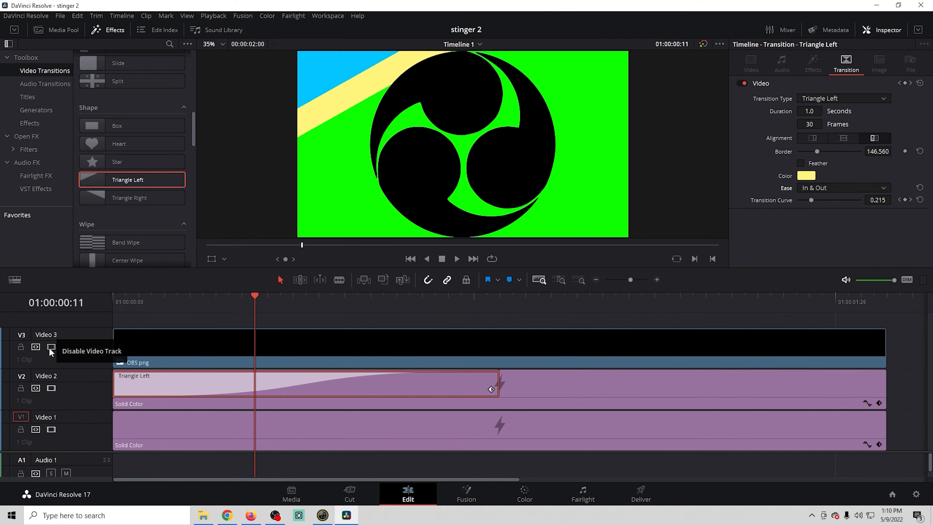
Preview the wipe with Video 3 disabled, copy the Triangle Left transition to the Video 2 clip's end, and re-enable Video 3
{"action": "left_click", "coordinate": [51, 347]}
{"action": "left_click_drag", "start_coordinate": [255, 293], "coordinate": [492, 339]}
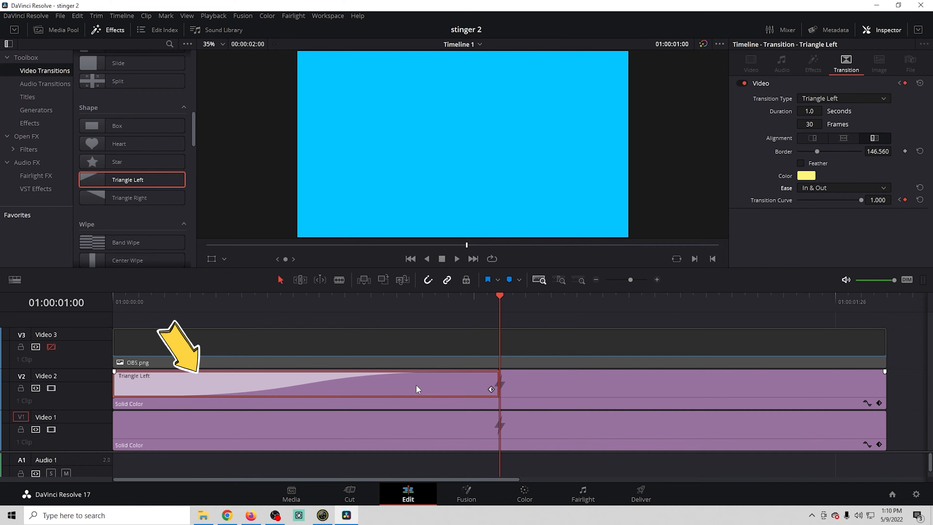
{"action": "left_click_drag", "start_coordinate": [420, 384], "coordinate": [883, 383]}
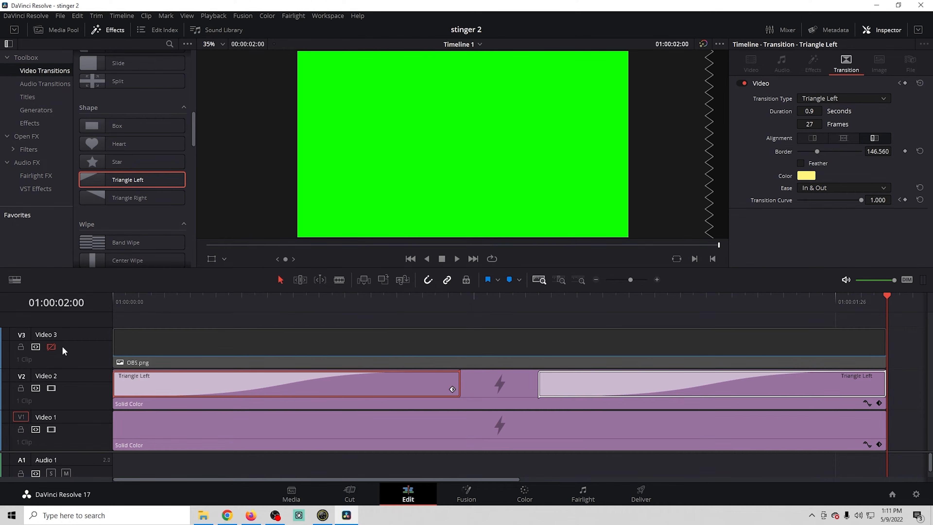
{"action": "left_click", "coordinate": [52, 347]}
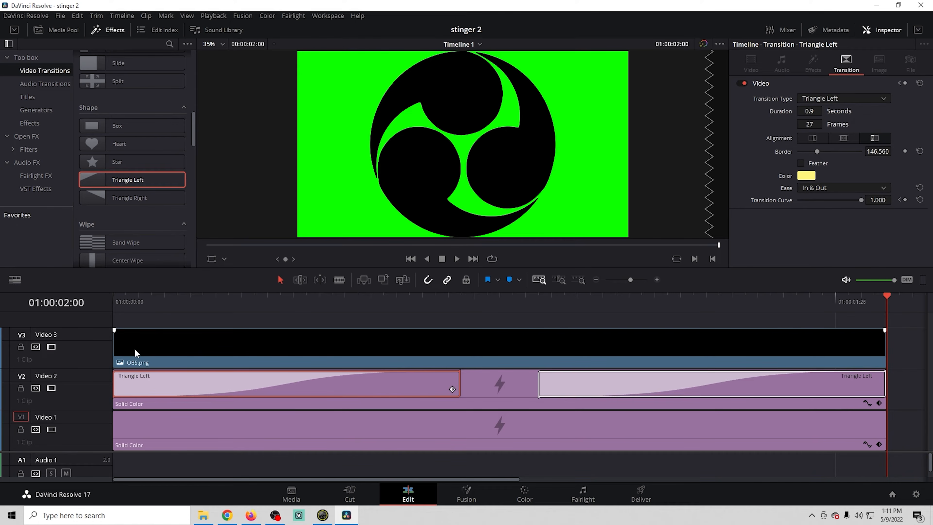
Trim the start of OBS.png to 01:00:00:08 and add a 19-frame Push transition at its beginning
{"action": "left_click_drag", "start_coordinate": [128, 298], "coordinate": [220, 301]}
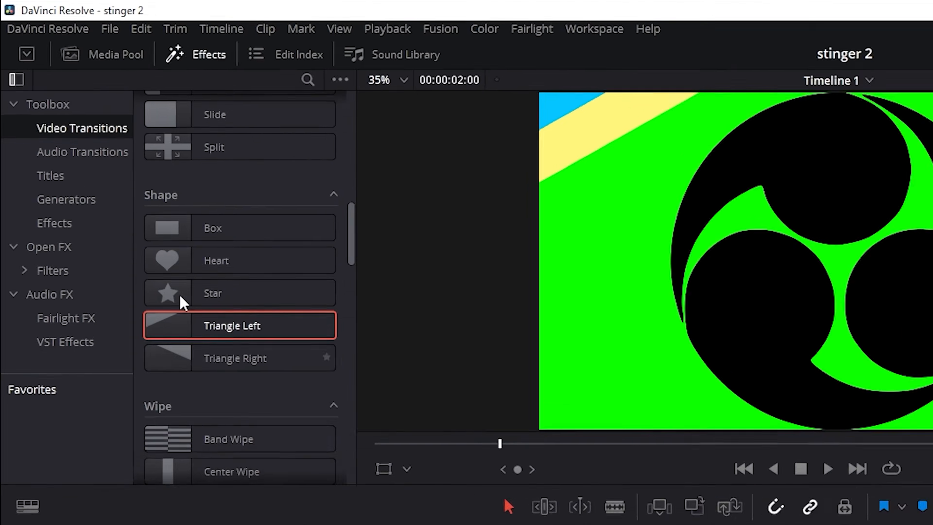
{"action": "scroll", "coordinate": [308, 225], "scroll_direction": "down", "scroll_amount": 5}
{"action": "scroll", "coordinate": [339, 229], "scroll_direction": "up", "scroll_amount": 9}
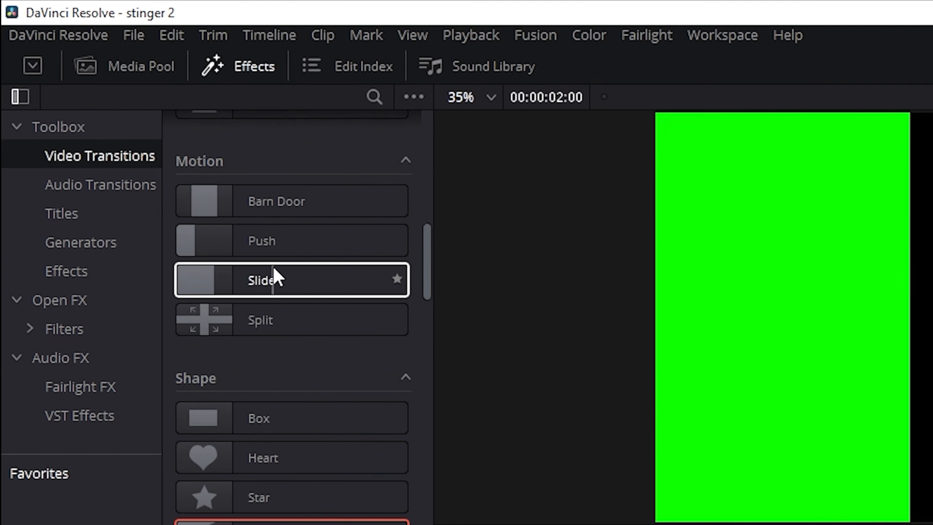
{"action": "left_click_drag", "start_coordinate": [245, 245], "coordinate": [243, 354]}
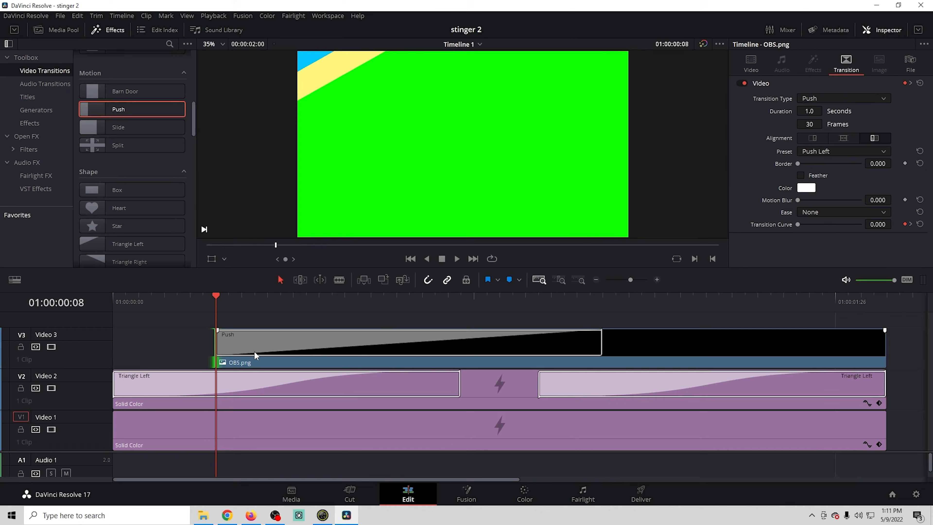
{"action": "left_click_drag", "start_coordinate": [601, 342], "coordinate": [456, 345]}
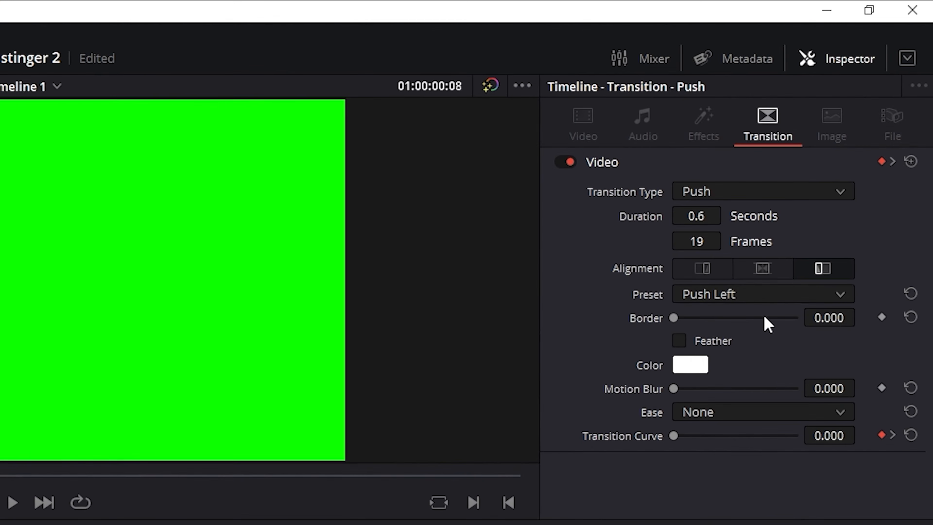
Set the Push transition's preset to Push Up and preview the logo's entrance between frames 8 and 12
{"action": "left_click", "coordinate": [755, 296]}
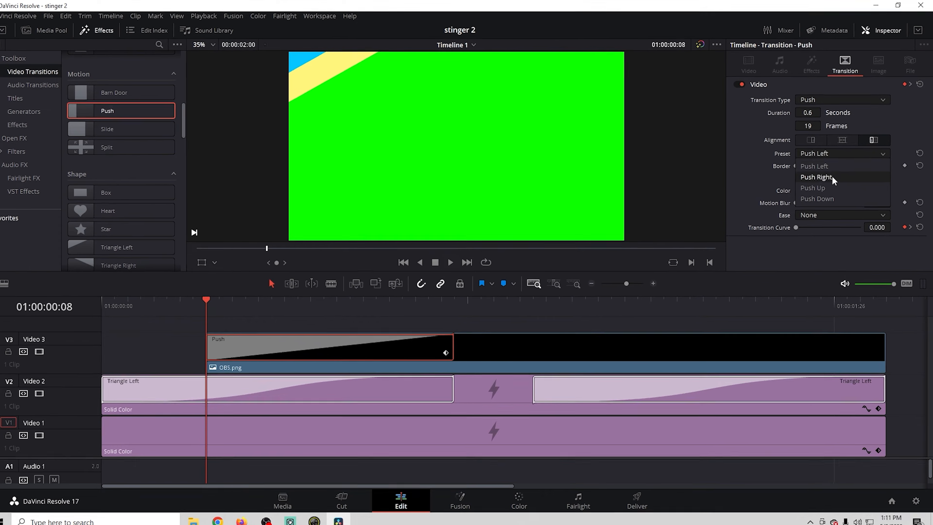
{"action": "left_click", "coordinate": [738, 356]}
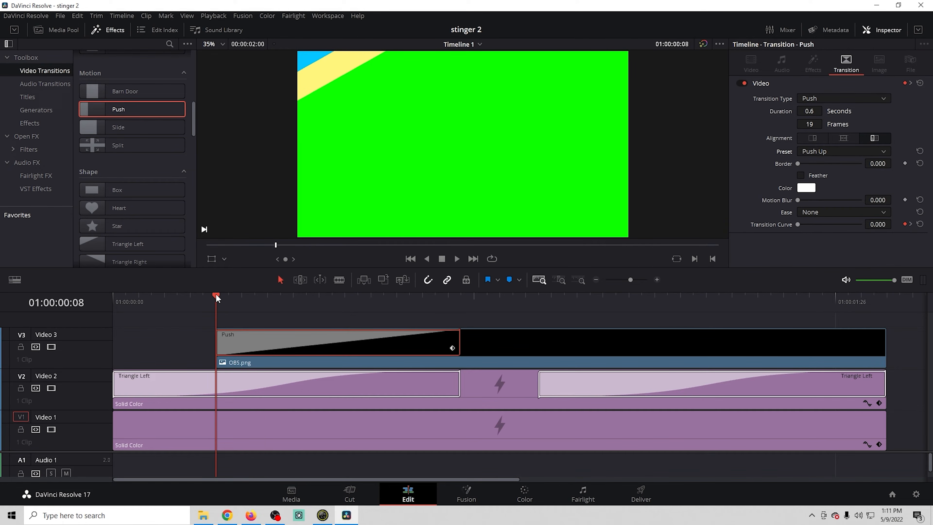
{"action": "left_click_drag", "start_coordinate": [230, 298], "coordinate": [263, 301]}
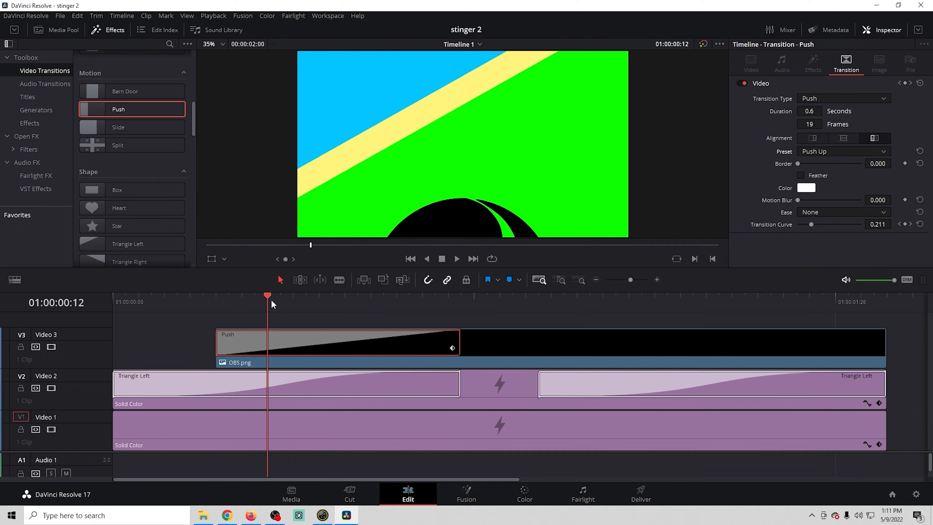
{"action": "key", "text": "Left"}
{"action": "key", "text": "Left"}
{"action": "key", "text": "Left"}
{"action": "key", "text": "Left"}
Set the Push transition's preset to Push Down, motion blur to 0.565 and ease to In & Out, previewing the logo's entrance
{"action": "left_click", "coordinate": [845, 151]}
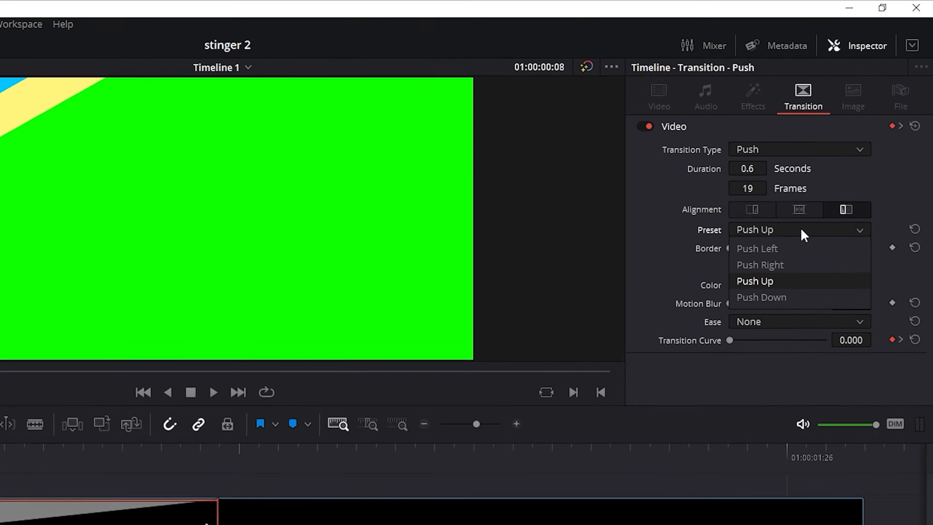
{"action": "left_click", "coordinate": [813, 197]}
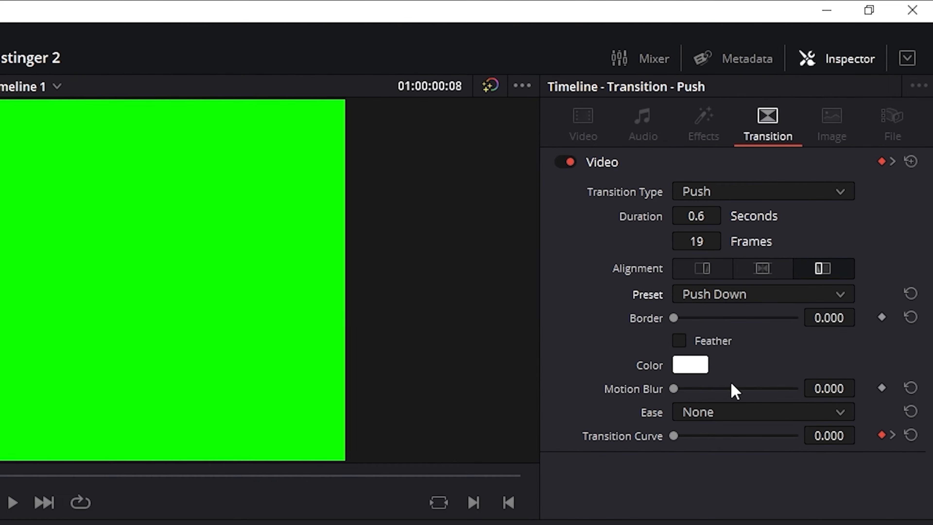
{"action": "left_click_drag", "start_coordinate": [673, 388], "coordinate": [743, 393]}
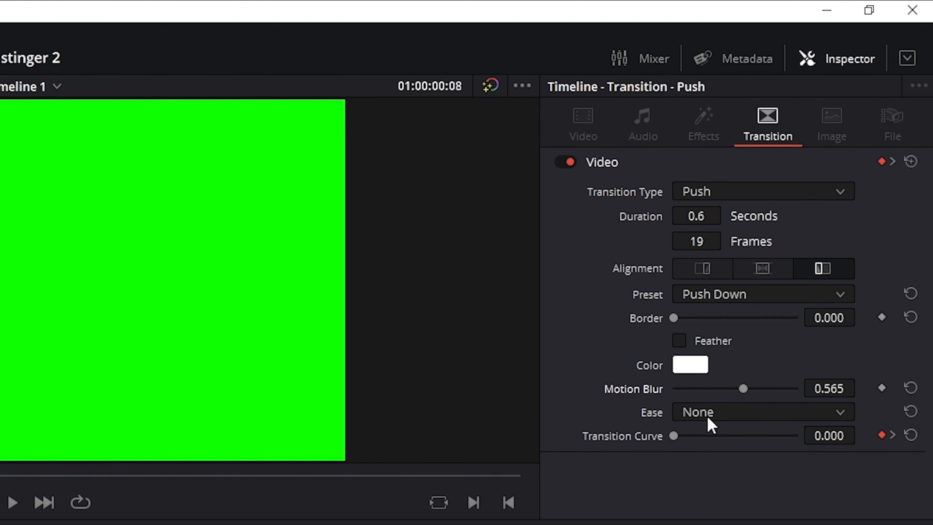
{"action": "left_click", "coordinate": [702, 416]}
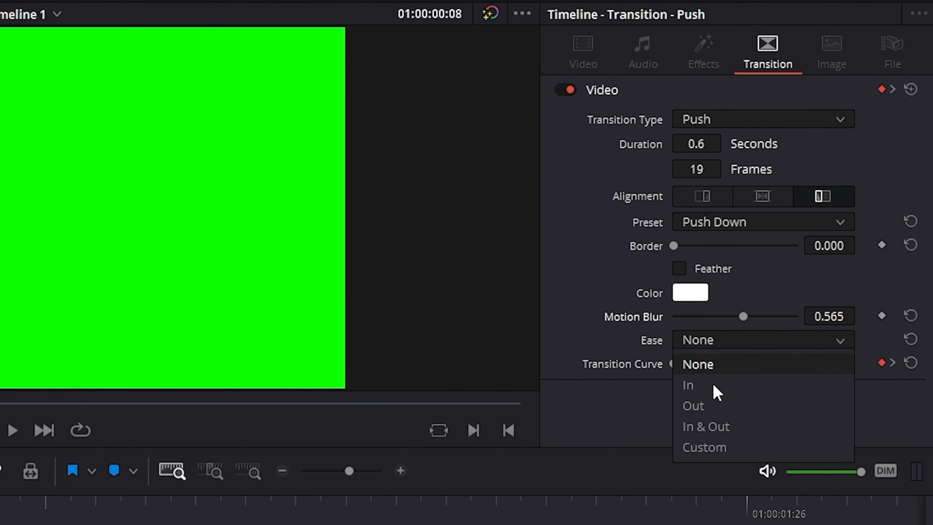
{"action": "left_click", "coordinate": [714, 427]}
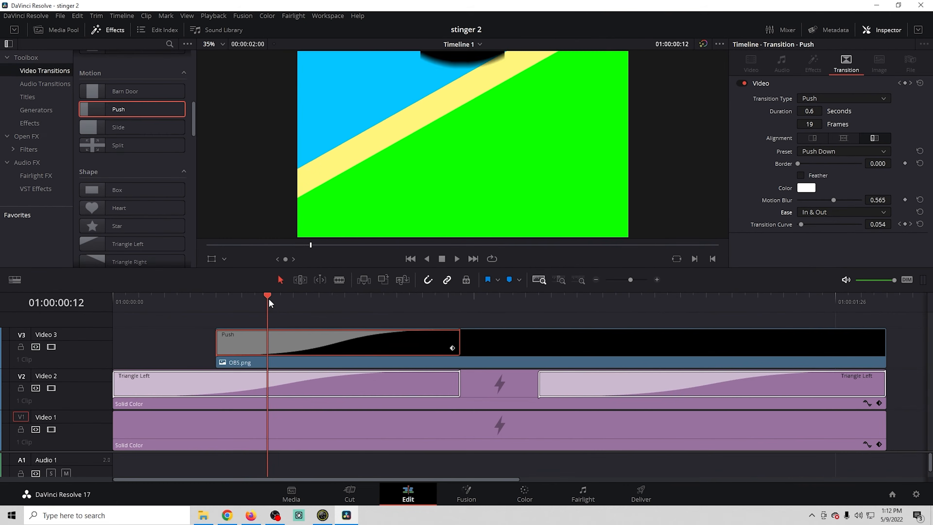
{"action": "left_click_drag", "start_coordinate": [268, 298], "coordinate": [372, 318]}
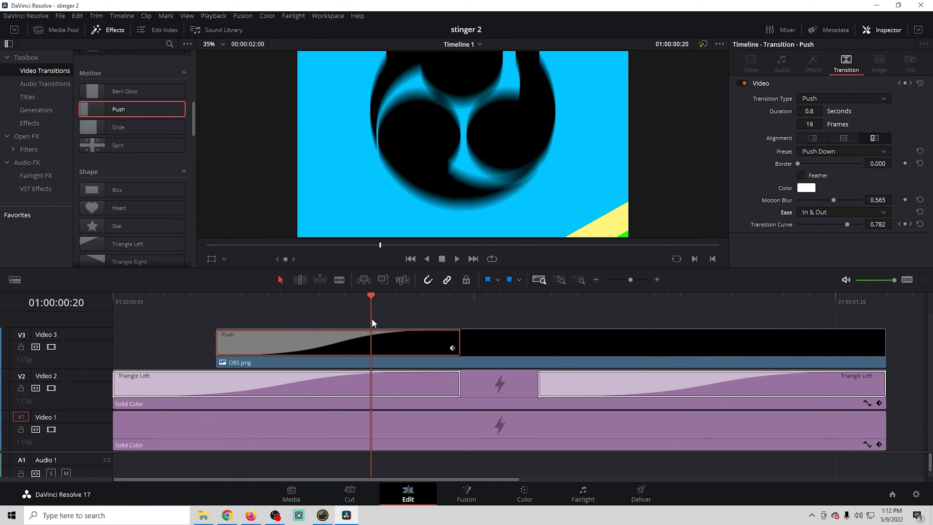
Trim three frames off the start of OBS.png, shorten its Push transition to 16 frames, and trim the clip's end to about 01:00:01:18
{"action": "left_click_drag", "start_coordinate": [218, 340], "coordinate": [256, 342]}
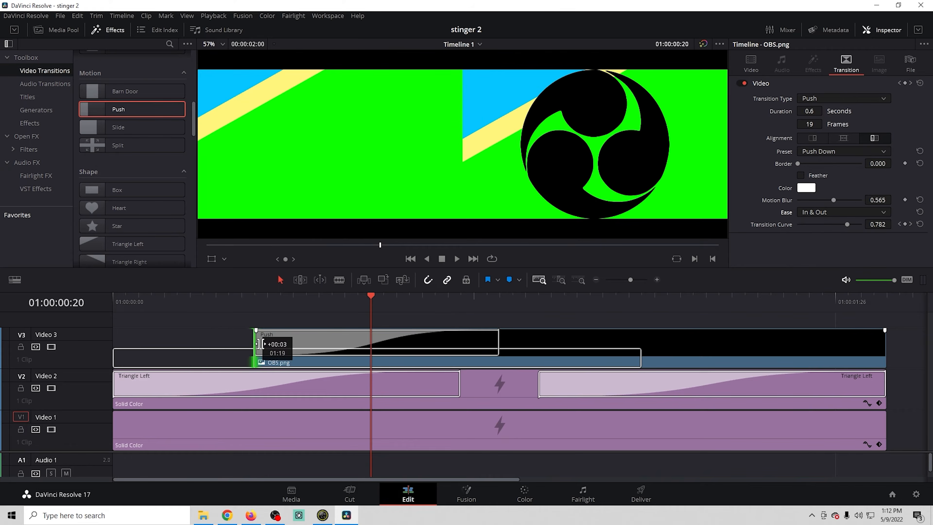
{"action": "left_click_drag", "start_coordinate": [498, 342], "coordinate": [461, 340]}
{"action": "left_click_drag", "start_coordinate": [884, 344], "coordinate": [721, 353]}
Copy the Push transition to the end of OBS.png, shorten the copy to 15 frames, and preview the rest of the timeline
{"action": "left_click", "coordinate": [370, 348]}
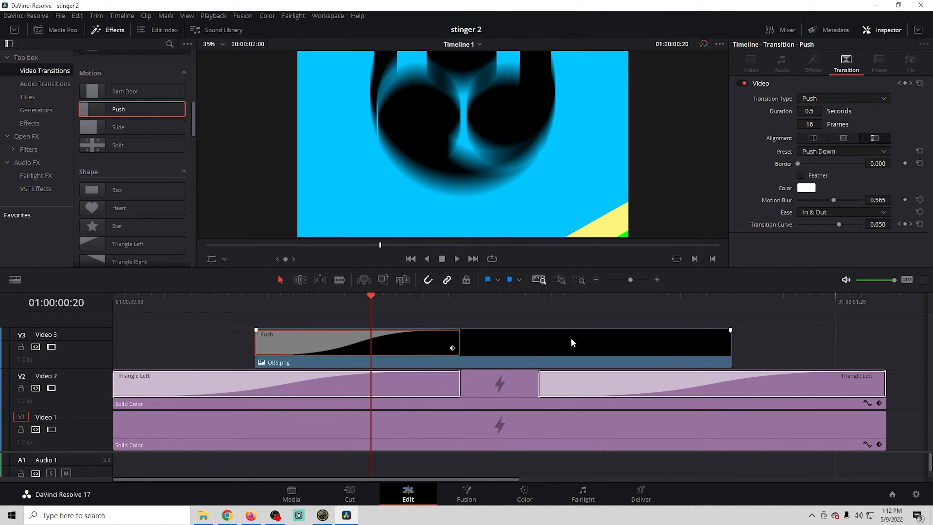
{"action": "left_click_drag", "start_coordinate": [677, 342], "coordinate": [721, 340]}
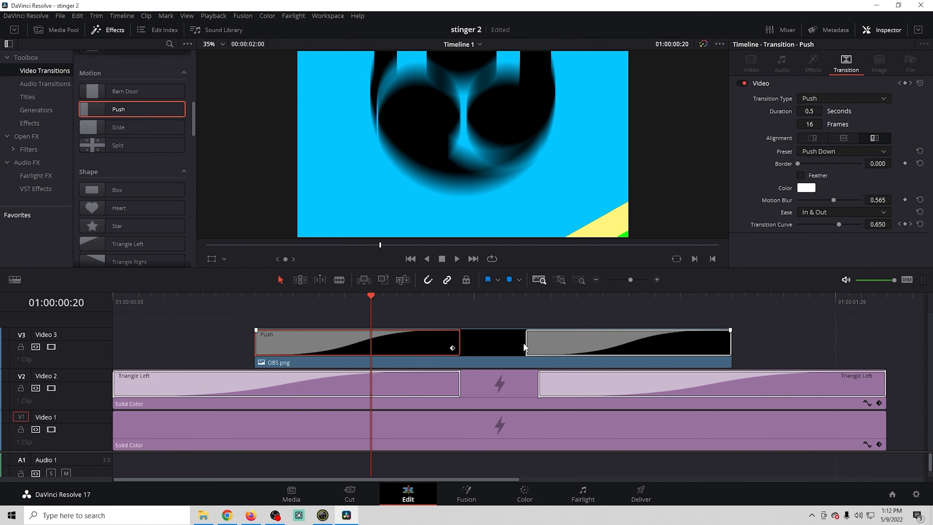
{"action": "left_click_drag", "start_coordinate": [526, 344], "coordinate": [539, 344]}
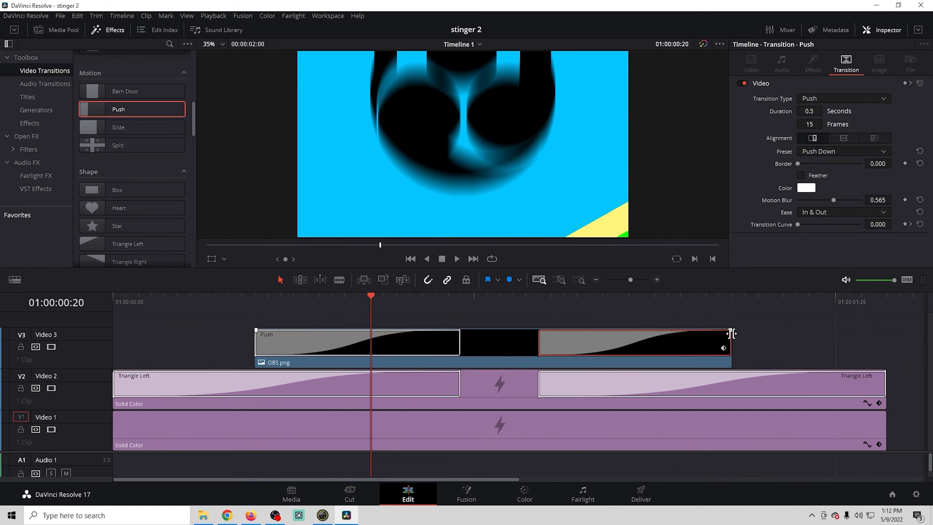
{"action": "left_click_drag", "start_coordinate": [377, 297], "coordinate": [885, 333]}
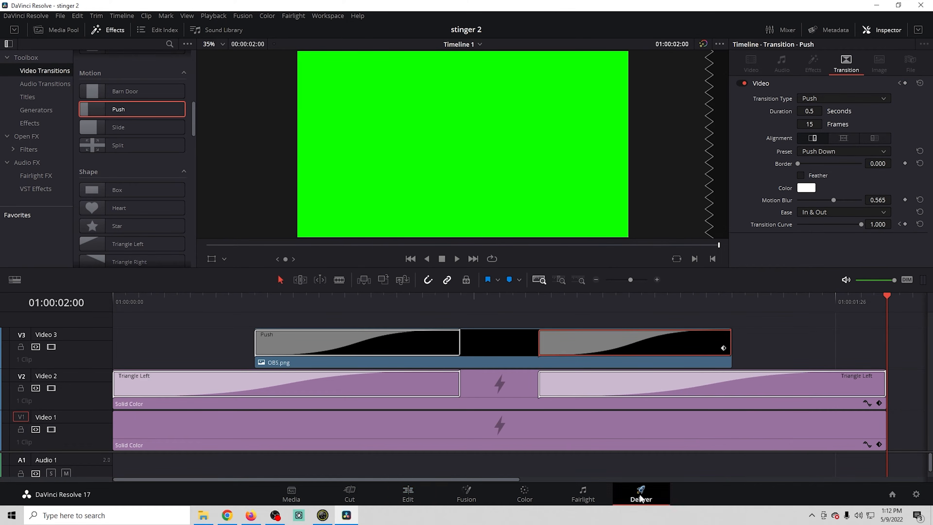
Render Timeline 1 as "swipe sting gs" in QuickTime format to the C:\Quick Edit\DA Trans folder
{"action": "left_click", "coordinate": [641, 493]}
{"action": "left_click", "coordinate": [79, 110]}
{"action": "type", "text": "swipe sting gs"}
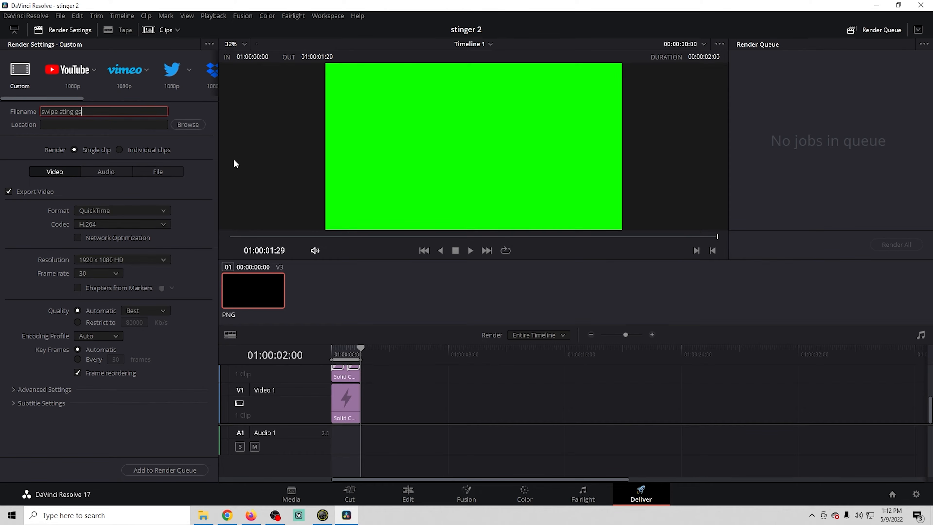
{"action": "left_click", "coordinate": [187, 124]}
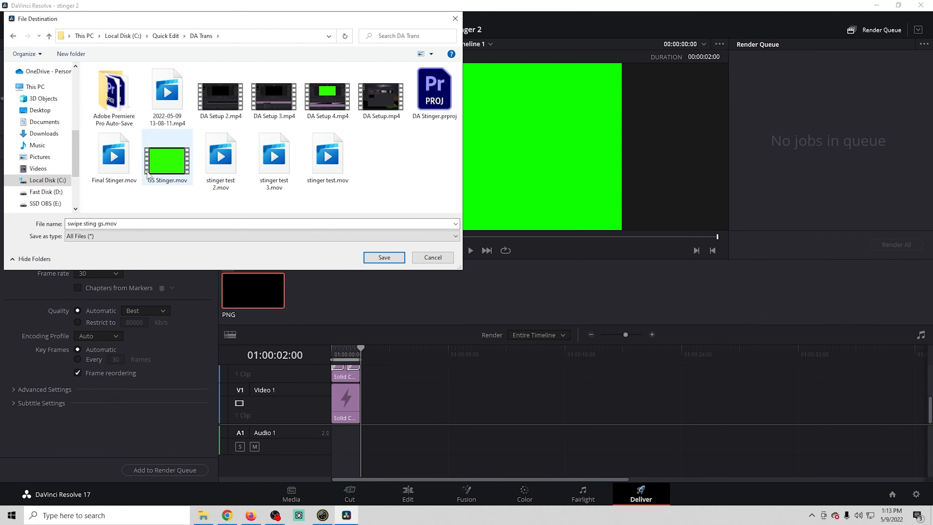
{"action": "left_click", "coordinate": [368, 259]}
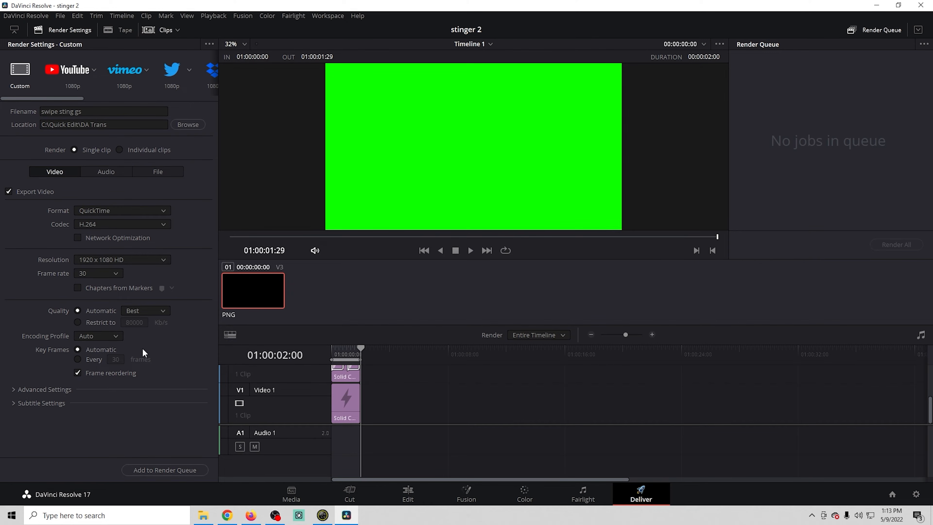
{"action": "left_click", "coordinate": [172, 470]}
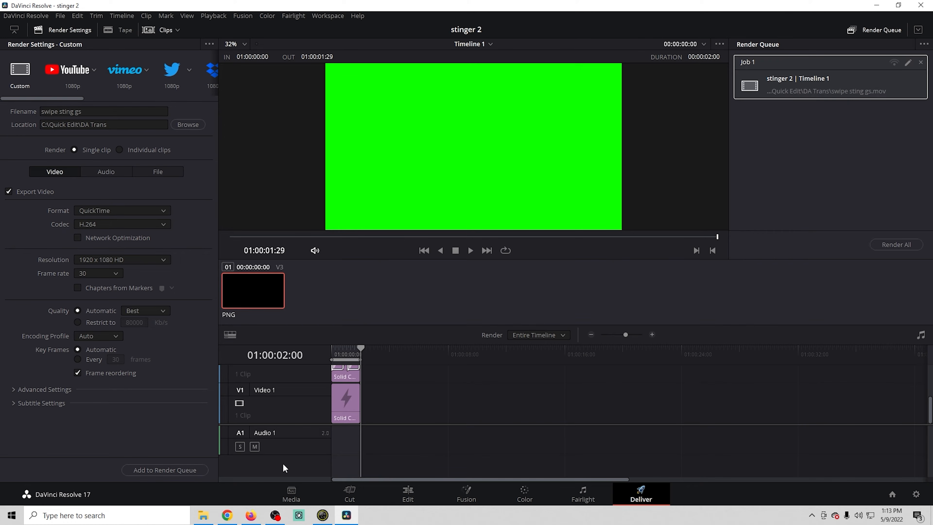
{"action": "left_click", "coordinate": [896, 244]}
Return to editing and import the rendered swipe sting gs.mov from the DA Trans folder into the project's media
{"action": "left_click", "coordinate": [413, 499]}
{"action": "left_click", "coordinate": [203, 516]}
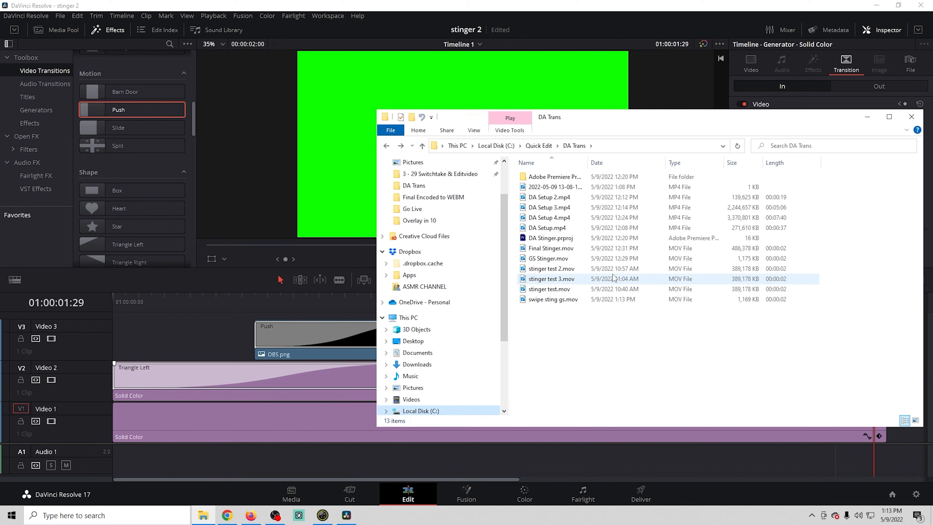
{"action": "left_click", "coordinate": [60, 33]}
{"action": "left_click", "coordinate": [149, 76]}
{"action": "left_click", "coordinate": [207, 514]}
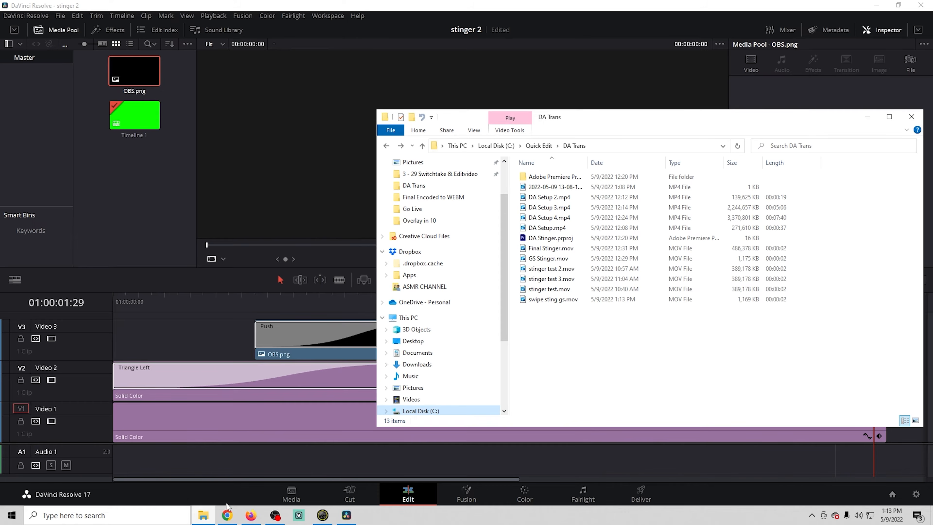
{"action": "left_click_drag", "start_coordinate": [539, 301], "coordinate": [125, 193]}
Create a new timeline named Timeline 2 from the swipe sting gs.mov clip, keeping the project settings
{"action": "left_click", "coordinate": [134, 120]}
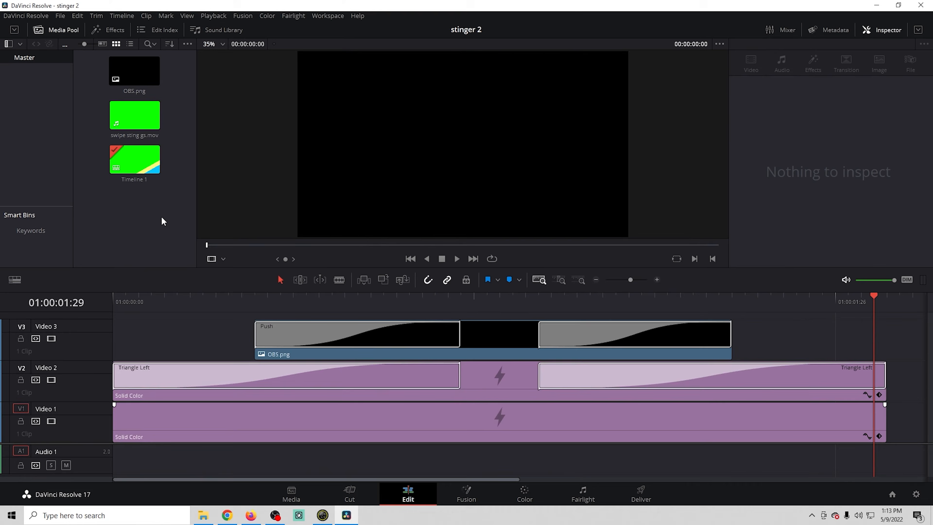
{"action": "right_click", "coordinate": [135, 121]}
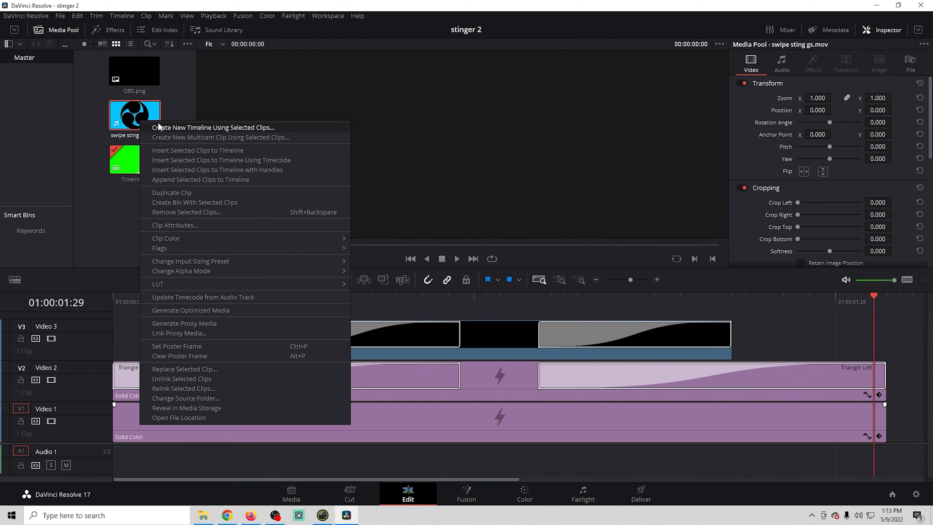
{"action": "left_click", "coordinate": [173, 127]}
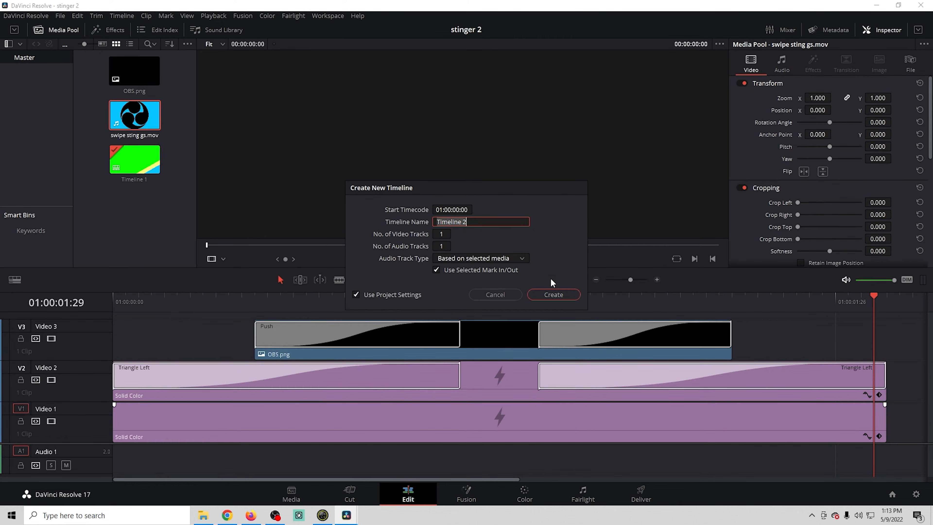
{"action": "left_click", "coordinate": [551, 295]}
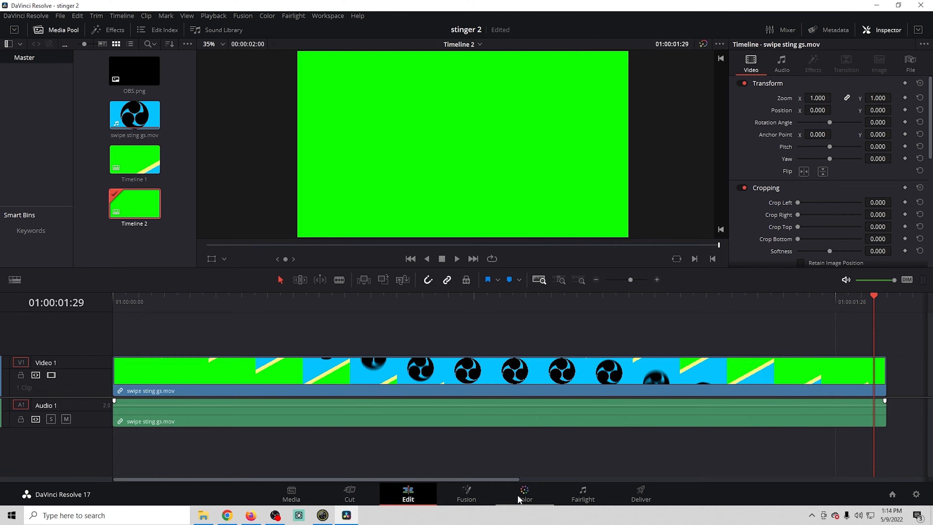
Sample the green background with the HSL Qualifier, invert the selection, and move the playhead to 01:00:00:27
{"action": "left_click", "coordinate": [520, 500]}
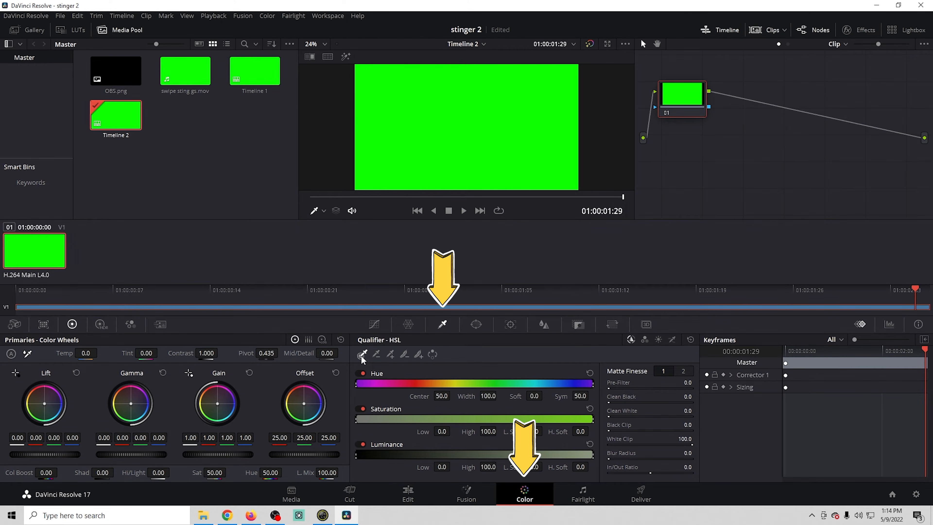
{"action": "left_click", "coordinate": [411, 160]}
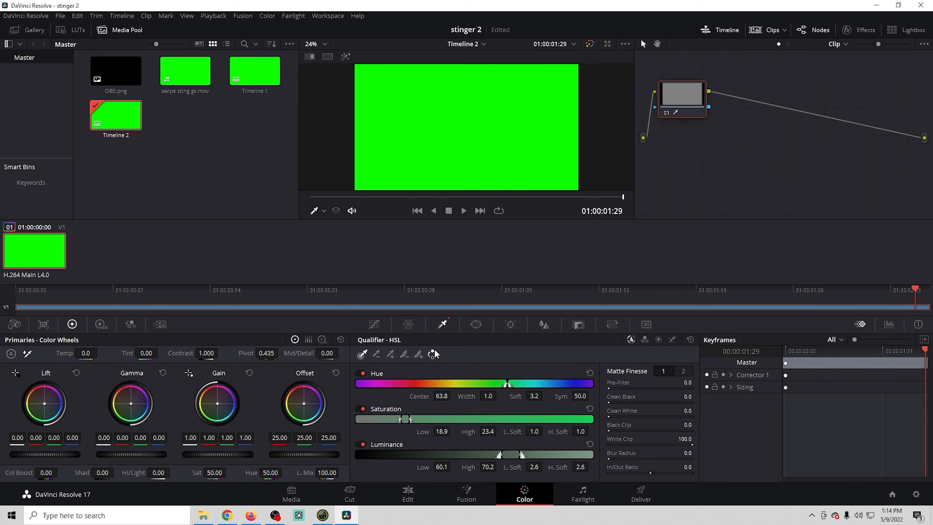
{"action": "left_click_drag", "start_coordinate": [623, 199], "coordinate": [448, 198]}
Add an alpha output to the node graph, connect node 01's alpha to it, and scrub back to 01:00:00:04 to check the key
{"action": "right_click", "coordinate": [713, 165]}
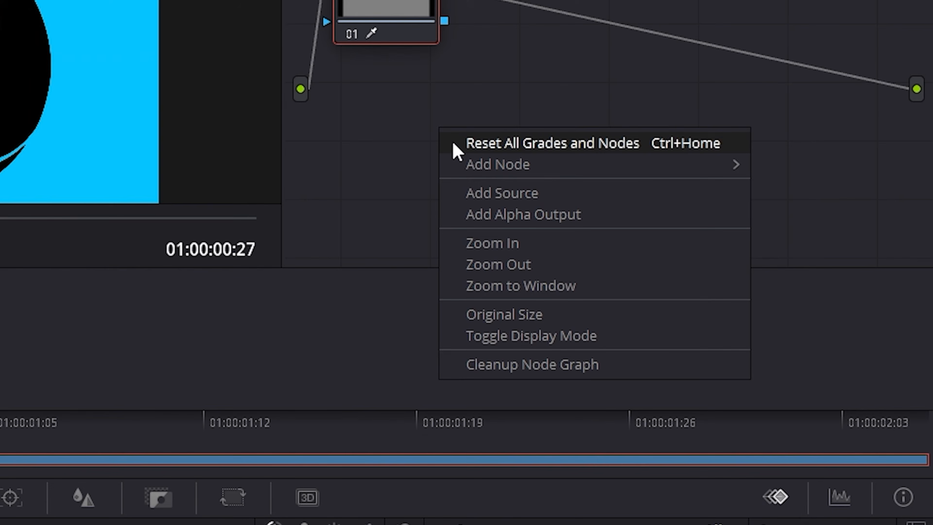
{"action": "left_click", "coordinate": [486, 215]}
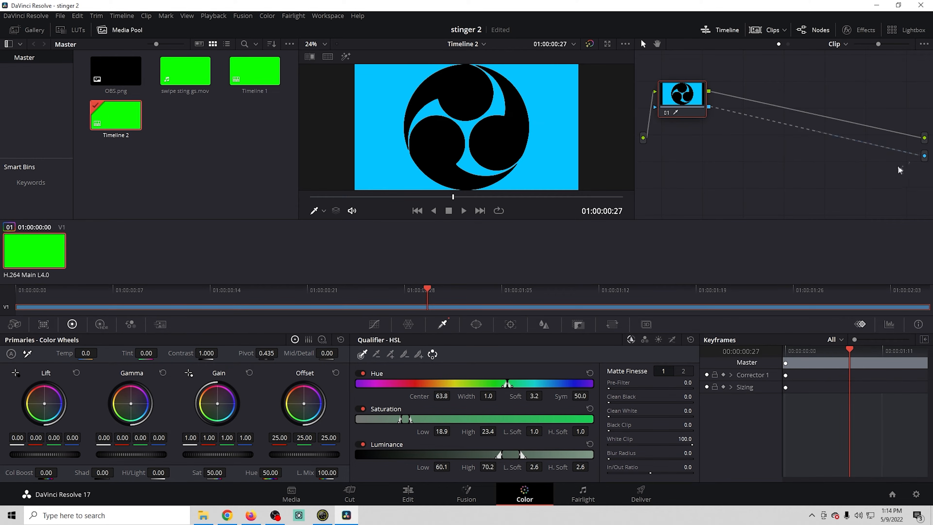
{"action": "left_click_drag", "start_coordinate": [430, 292], "coordinate": [77, 310]}
Render Timeline 2 as "swipe sting" in QuickTime format with the Uncompressed codec, BGRA 8-bit type and Export Alpha enabled
{"action": "left_click", "coordinate": [641, 493]}
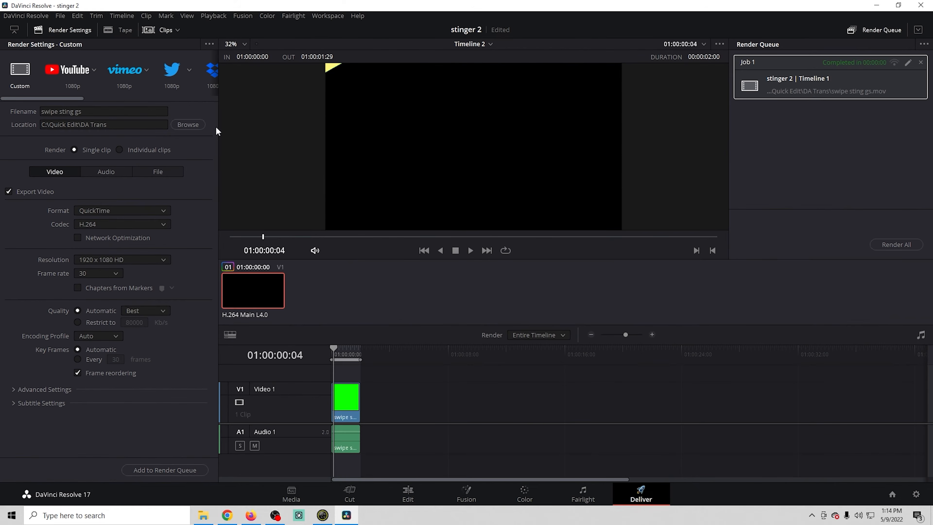
{"action": "left_click", "coordinate": [81, 111]}
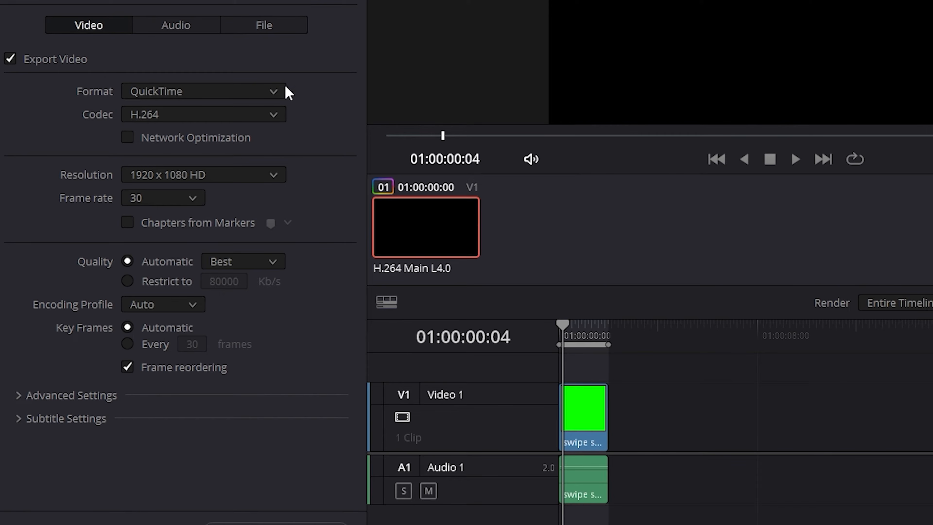
{"action": "left_click", "coordinate": [204, 117]}
{"action": "left_click", "coordinate": [207, 143]}
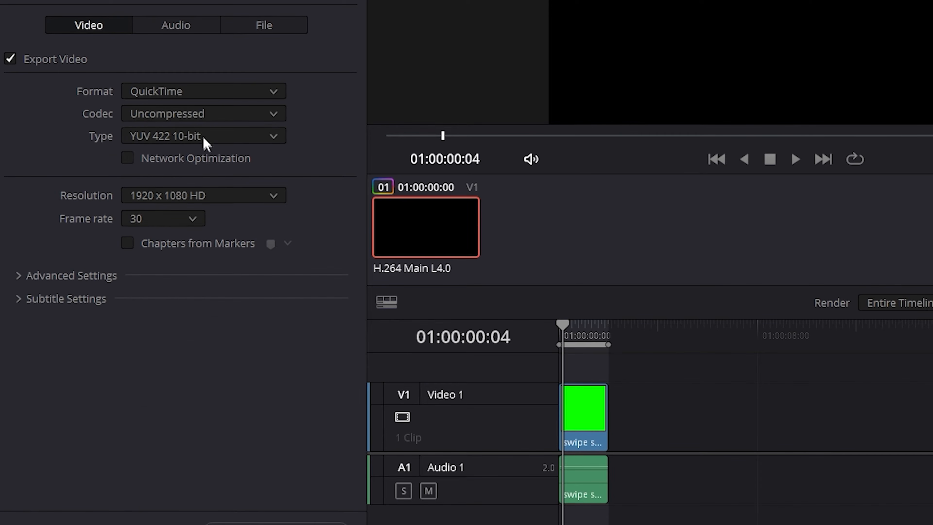
{"action": "left_click", "coordinate": [203, 137]}
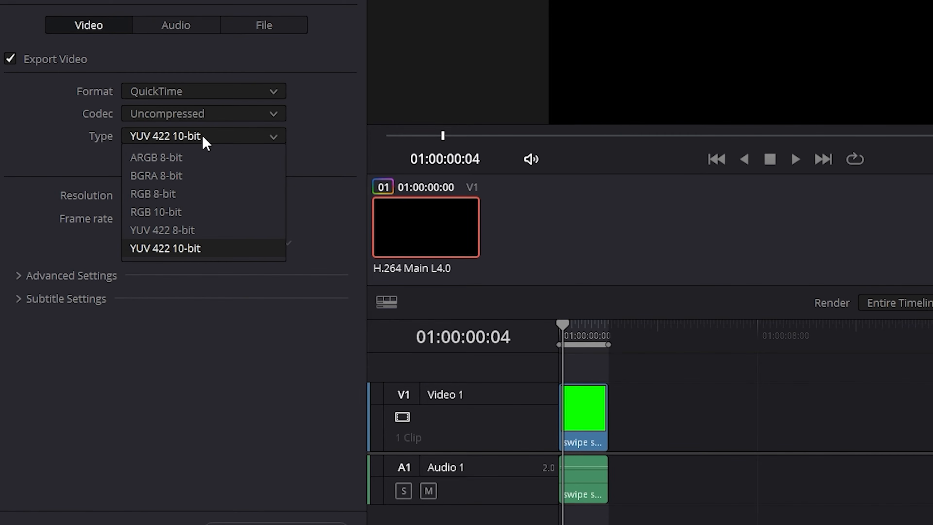
{"action": "left_click", "coordinate": [162, 180]}
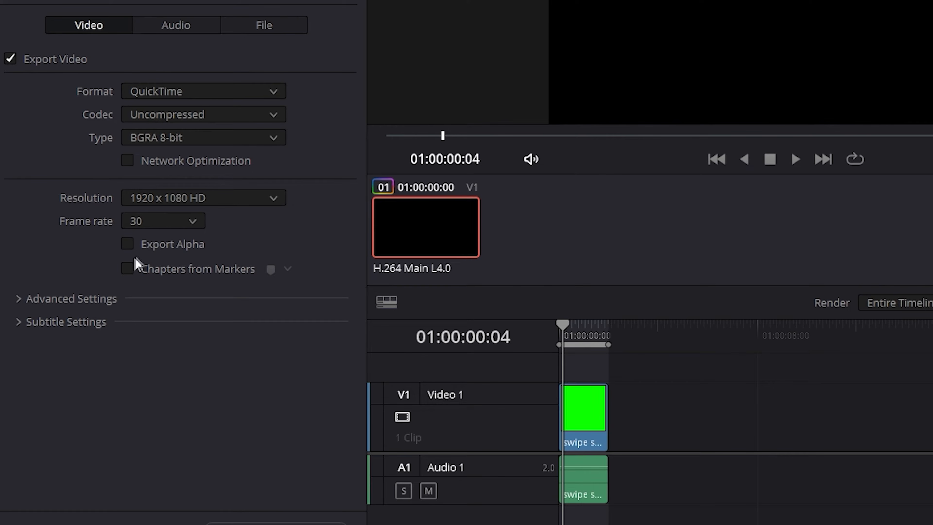
{"action": "left_click", "coordinate": [128, 244]}
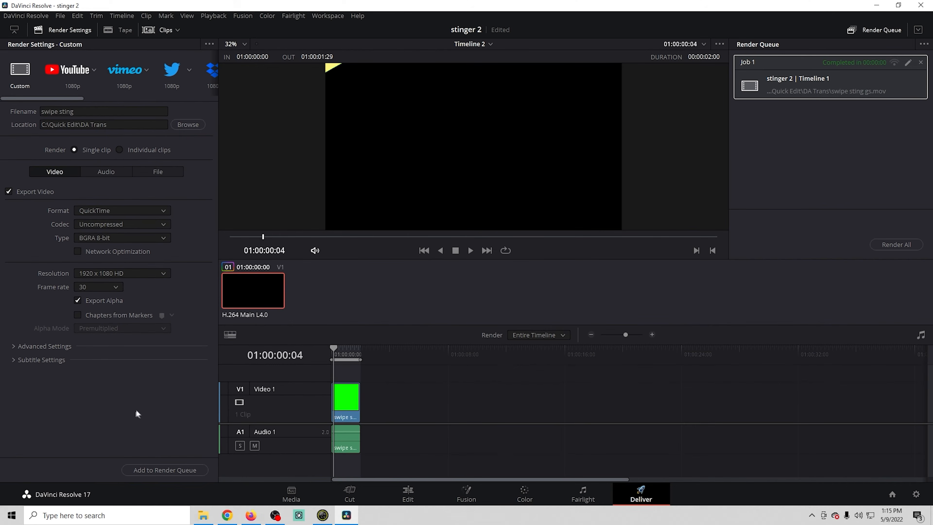
{"action": "left_click", "coordinate": [166, 470]}
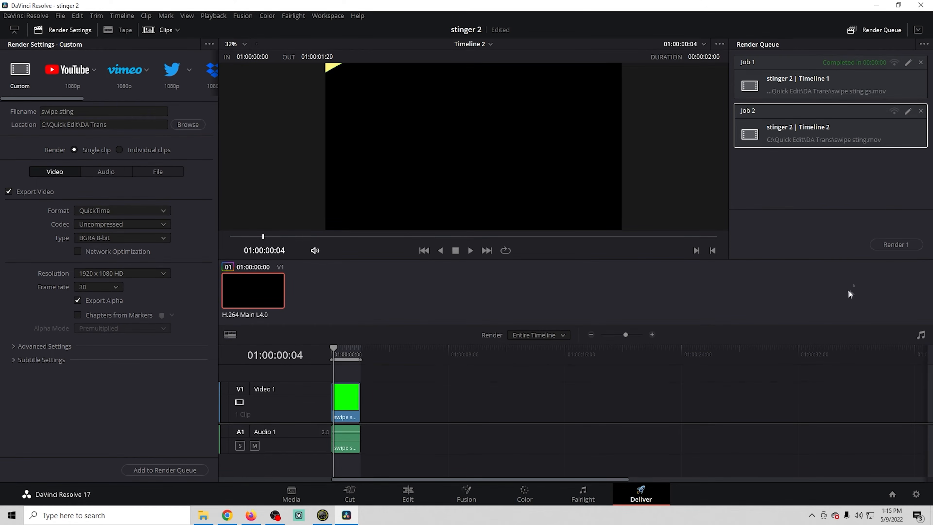
{"action": "left_click", "coordinate": [890, 245]}
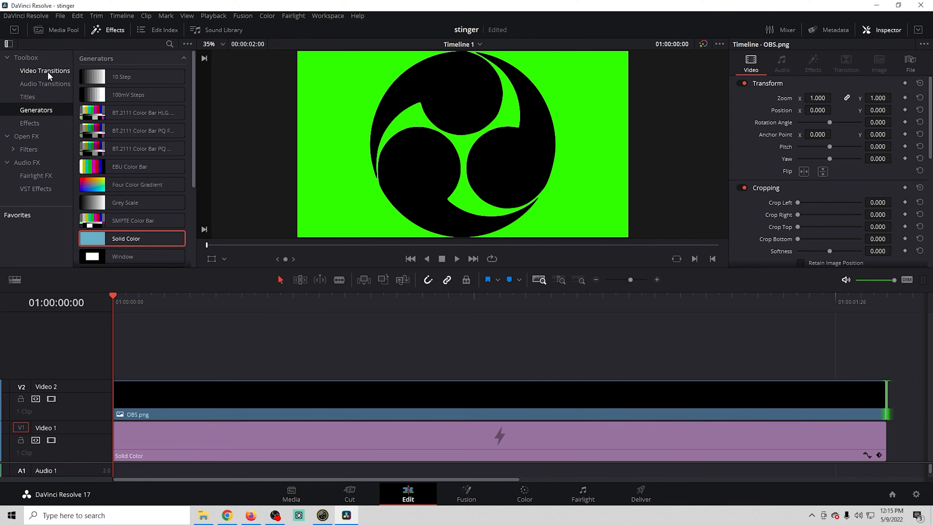
In the "stinger" project, add a Push transition to the start of OBS.png on Video 2 and play it back
{"action": "left_click", "coordinate": [44, 70]}
{"action": "scroll", "coordinate": [99, 198], "scroll_direction": "down", "scroll_amount": 5}
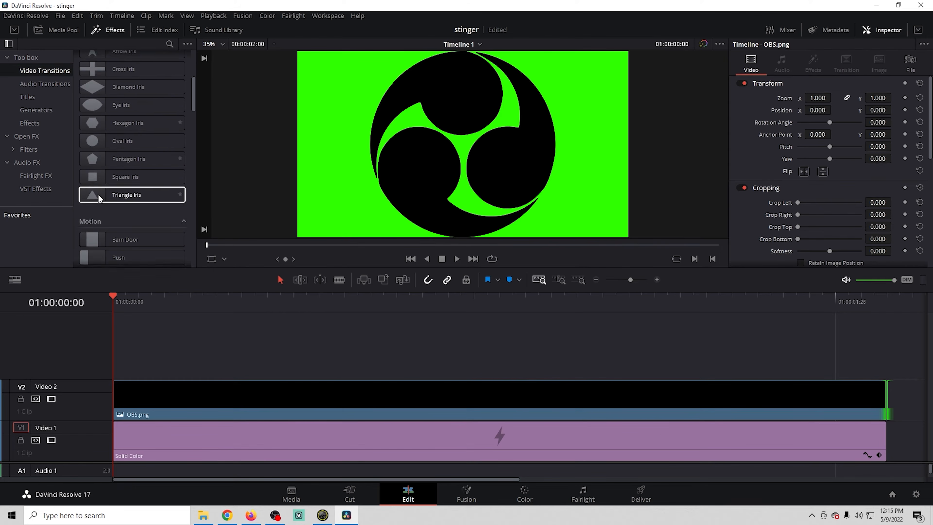
{"action": "scroll", "coordinate": [99, 197], "scroll_direction": "down", "scroll_amount": 3}
{"action": "left_click_drag", "start_coordinate": [100, 161], "coordinate": [123, 402]}
{"action": "left_click", "coordinate": [165, 397]}
{"action": "left_click", "coordinate": [457, 259]}
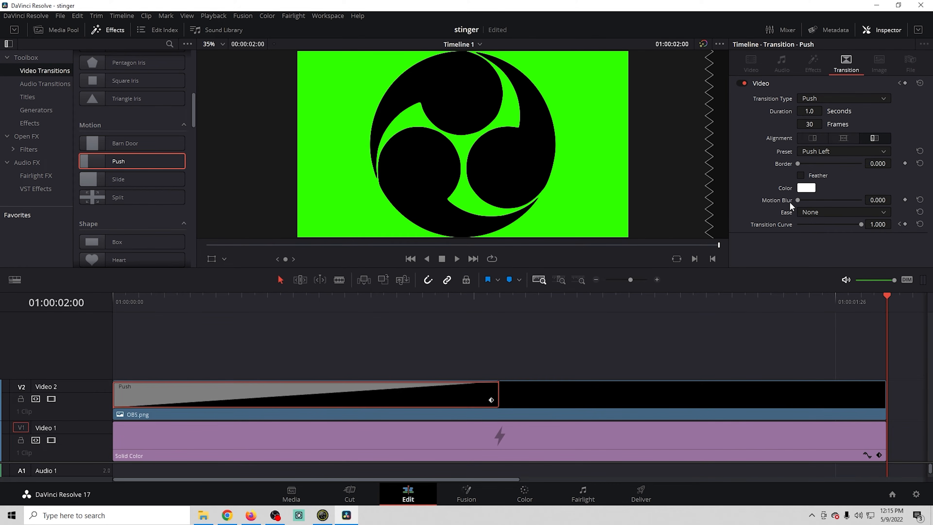
Set the Push transition's motion blur to 0.534 and its ease to In & Out, and play it back from the start
{"action": "left_click_drag", "start_coordinate": [798, 199], "coordinate": [831, 200]}
{"action": "left_click", "coordinate": [828, 212]}
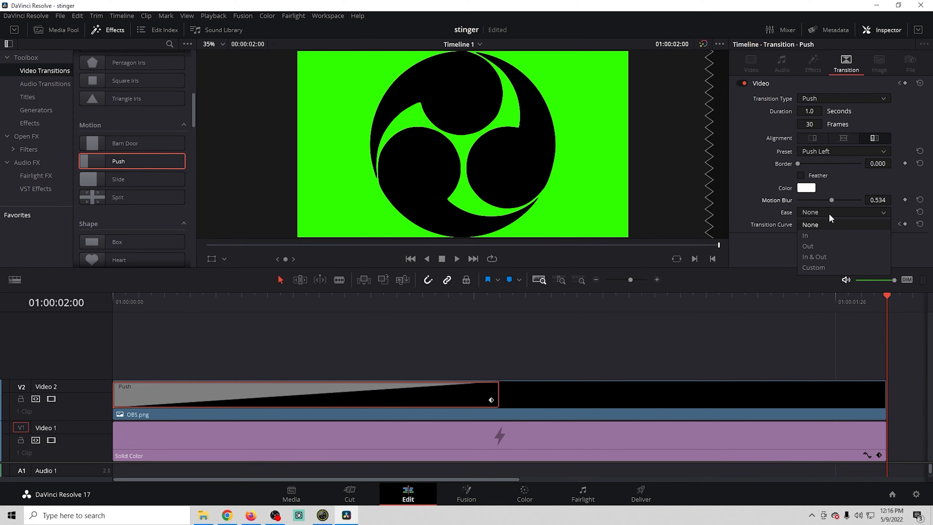
{"action": "left_click", "coordinate": [814, 257]}
{"action": "left_click", "coordinate": [411, 259]}
{"action": "left_click", "coordinate": [457, 259]}
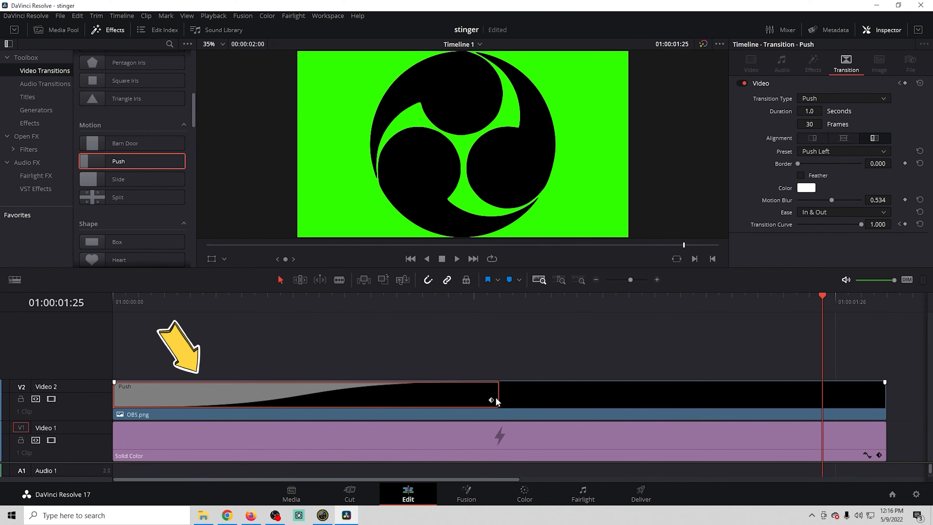
Copy the Push transition to the end of OBS.png, lengthen it to 30 frames, and play the timeline from the start
{"action": "left_click_drag", "start_coordinate": [809, 402], "coordinate": [878, 398]}
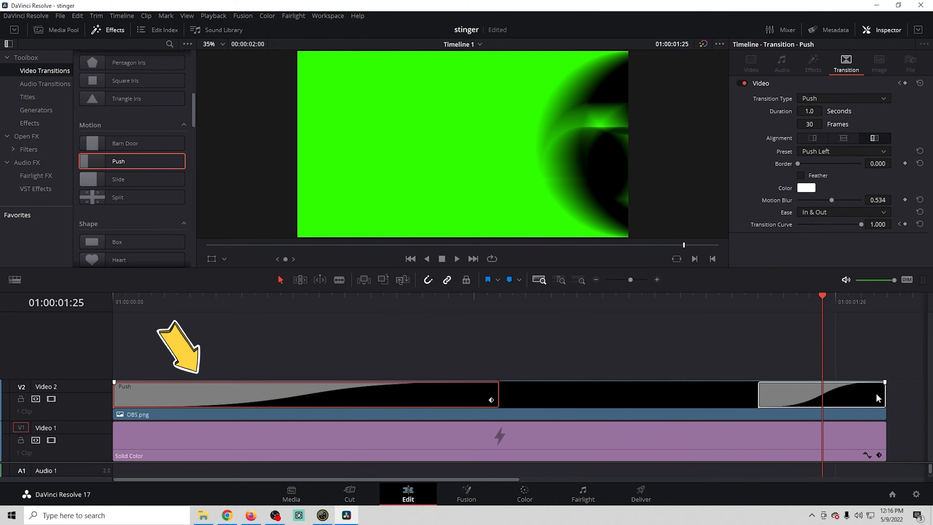
{"action": "left_click_drag", "start_coordinate": [757, 402], "coordinate": [512, 397]}
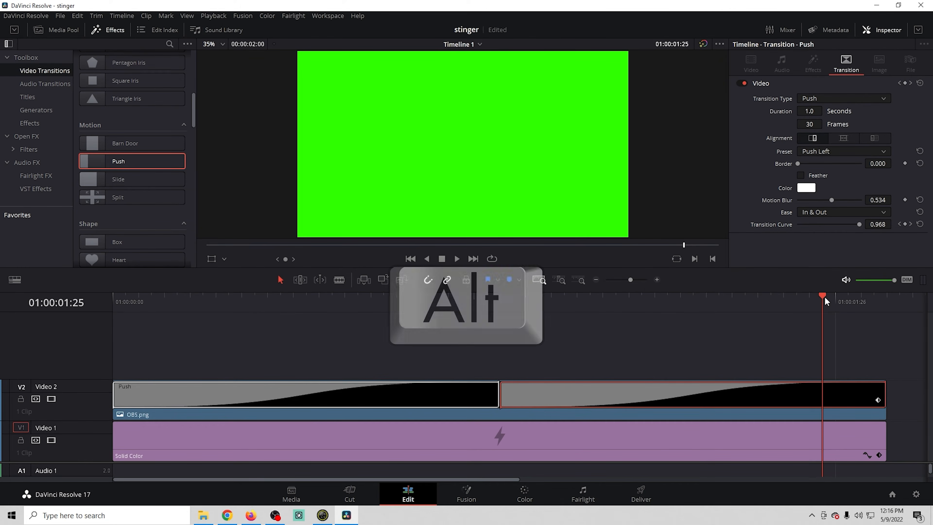
{"action": "left_click", "coordinate": [410, 259]}
{"action": "left_click", "coordinate": [457, 259]}
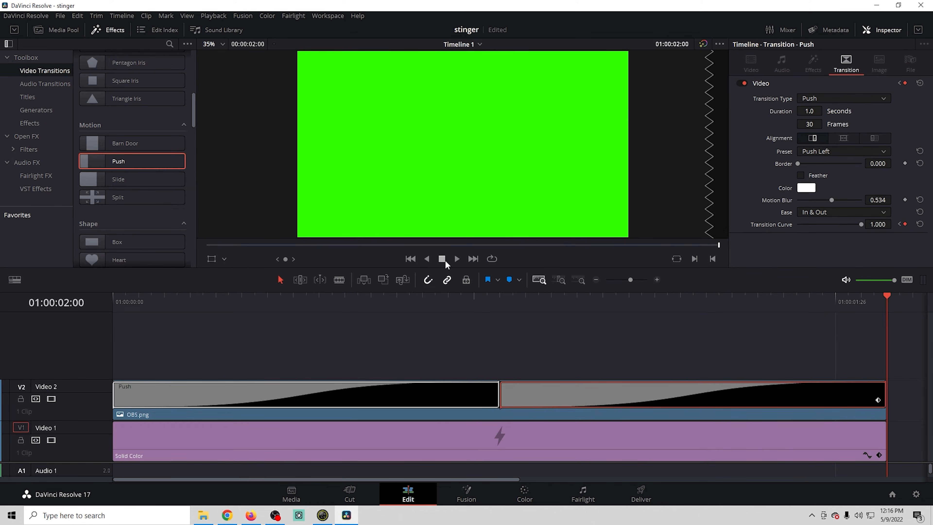
Shorten the start Push transition to 25 frames and the end one to 26 frames, and play the timeline back
{"action": "left_click_drag", "start_coordinate": [498, 395], "coordinate": [552, 400]}
{"action": "left_click", "coordinate": [411, 259]}
{"action": "left_click", "coordinate": [457, 258]}
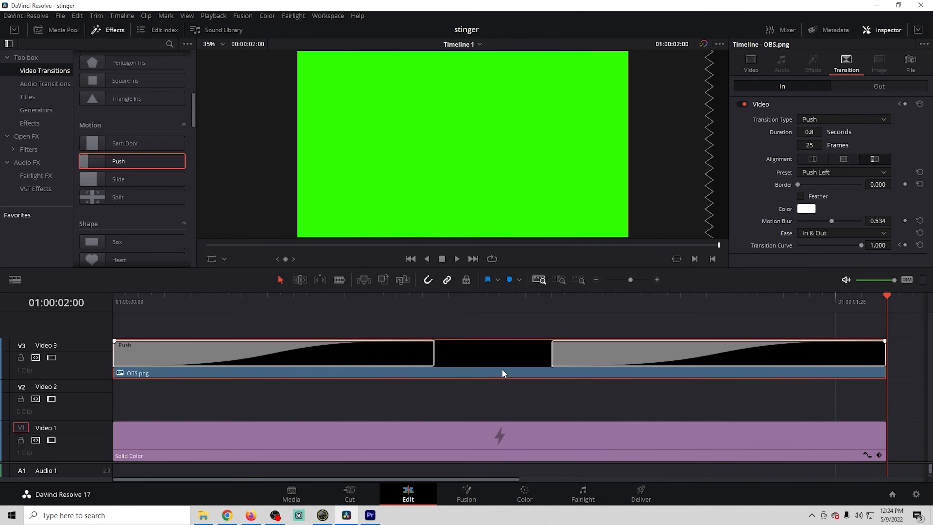
Add a Solid Color generator on Video 2 beneath OBS.png and trim it to the two-second length of the other clips
{"action": "left_click", "coordinate": [37, 110]}
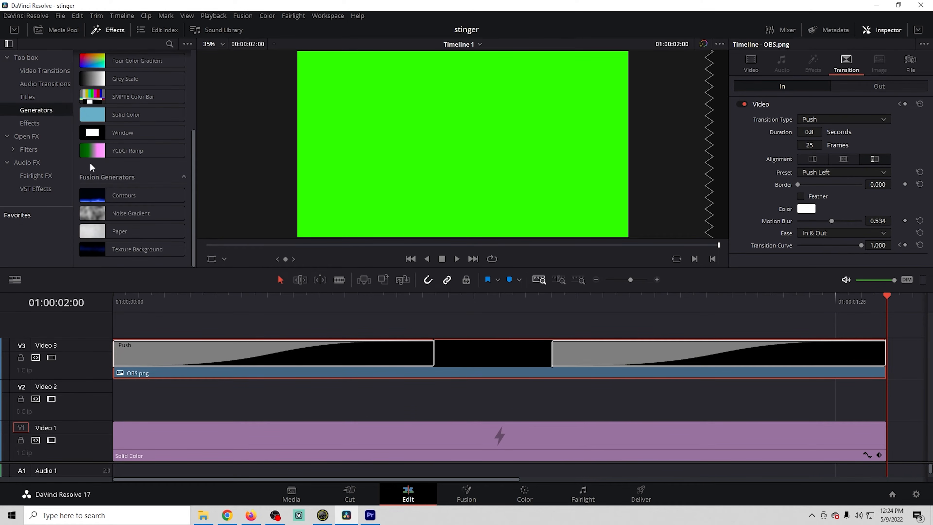
{"action": "left_click_drag", "start_coordinate": [115, 114], "coordinate": [119, 406]}
{"action": "left_click_drag", "start_coordinate": [887, 396], "coordinate": [418, 400]}
{"action": "left_click", "coordinate": [408, 406]}
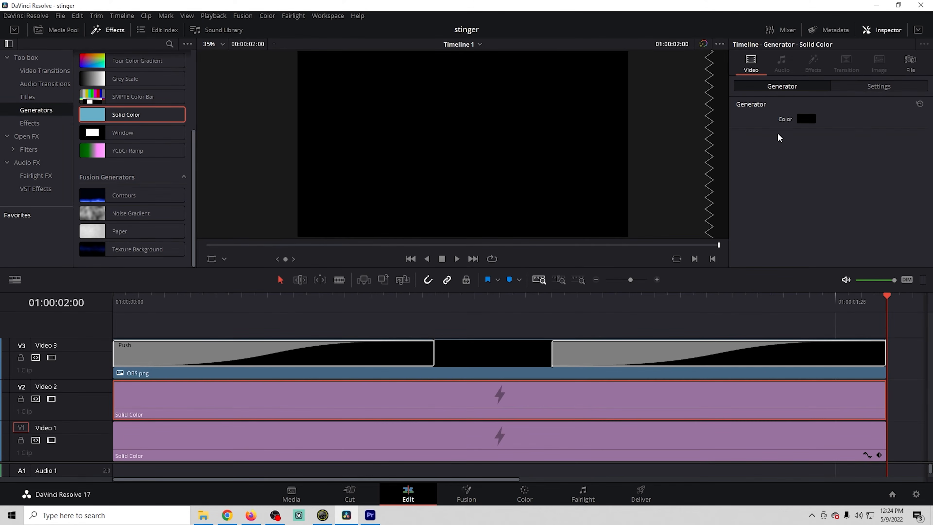
Change the Video 2 solid color to bright blue and scrub to 01:00:00:13 to check it behind the logo
{"action": "left_click", "coordinate": [806, 118]}
{"action": "left_click", "coordinate": [497, 163]}
{"action": "left_click", "coordinate": [568, 343]}
{"action": "left_click_drag", "start_coordinate": [434, 296], "coordinate": [286, 312]}
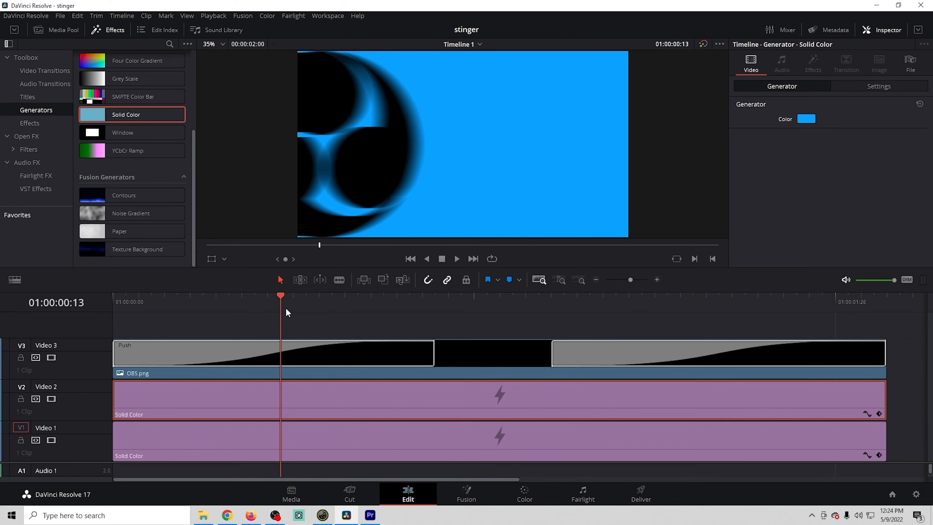
Add an Oval Iris transition to the start of the blue solid color on Video 2
{"action": "left_click", "coordinate": [31, 70]}
{"action": "left_click_drag", "start_coordinate": [114, 177], "coordinate": [143, 420]}
{"action": "left_click", "coordinate": [295, 404]}
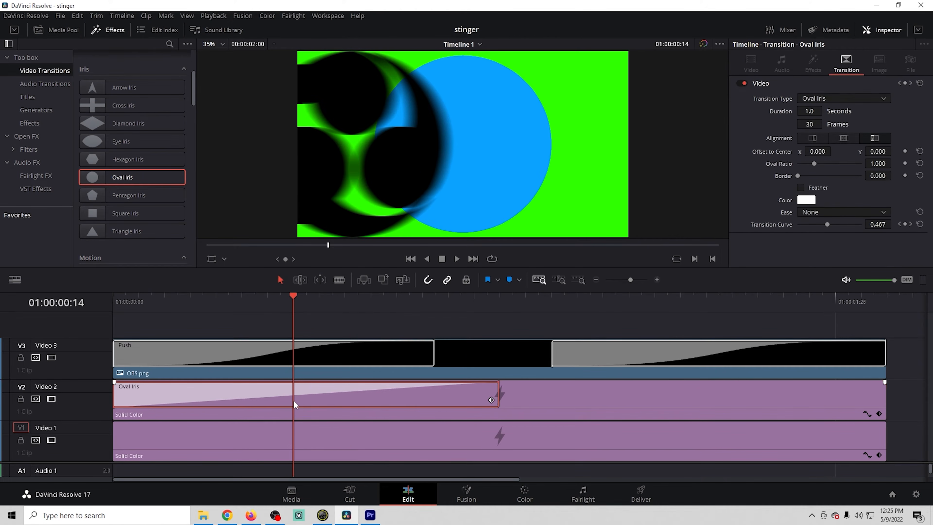
Give the Oval Iris transition a border of 40.310 in yellow #f2ff62
{"action": "left_click_drag", "start_coordinate": [801, 178], "coordinate": [804, 180]}
{"action": "left_click", "coordinate": [807, 200]}
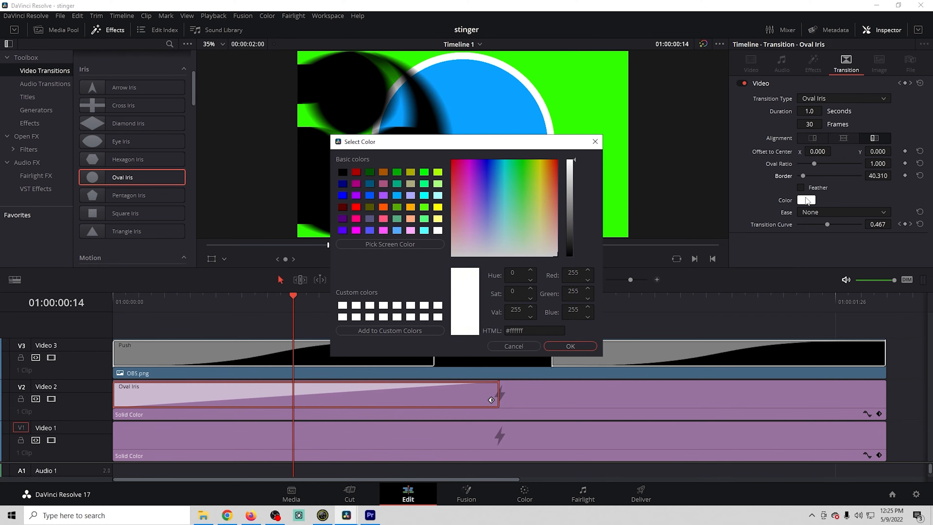
{"action": "left_click_drag", "start_coordinate": [549, 179], "coordinate": [539, 199]}
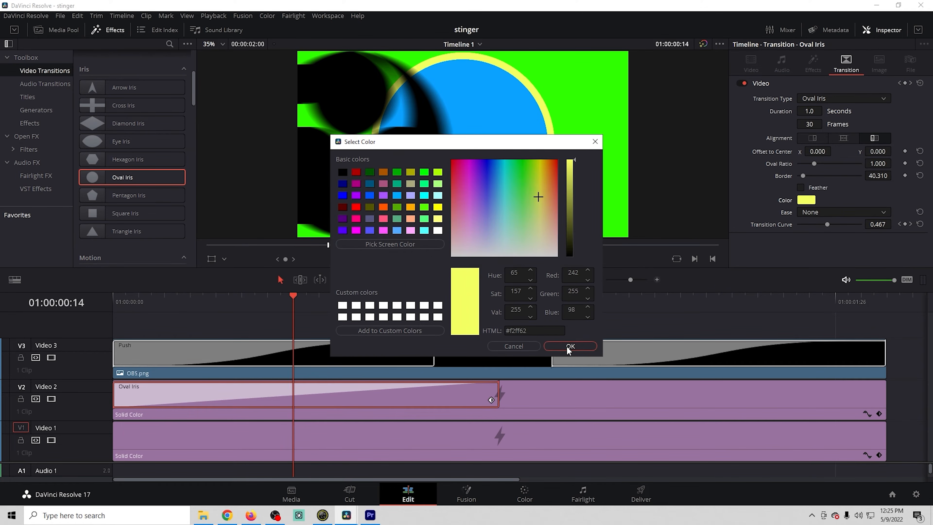
{"action": "left_click", "coordinate": [569, 346]}
{"action": "left_click", "coordinate": [494, 352]}
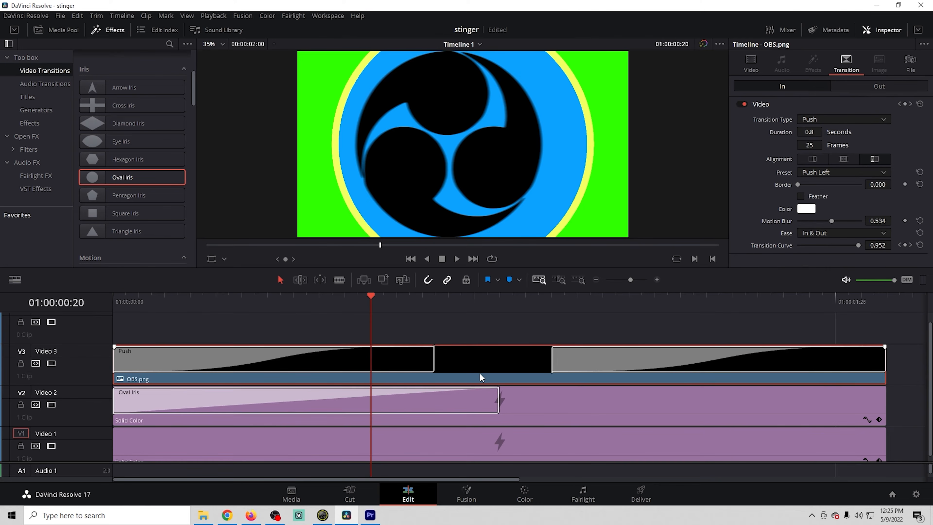
Shorten the Oval Iris transition to 25 frames, set its ease to In & Out, and scrub through it
{"action": "left_click_drag", "start_coordinate": [498, 397], "coordinate": [434, 397]}
{"action": "left_click", "coordinate": [816, 213]}
{"action": "left_click", "coordinate": [820, 257]}
{"action": "left_click_drag", "start_coordinate": [375, 303], "coordinate": [217, 300]}
Set both Push transitions on OBS.png to the Push Up preset and scrub through the whole timeline
{"action": "left_click", "coordinate": [350, 361]}
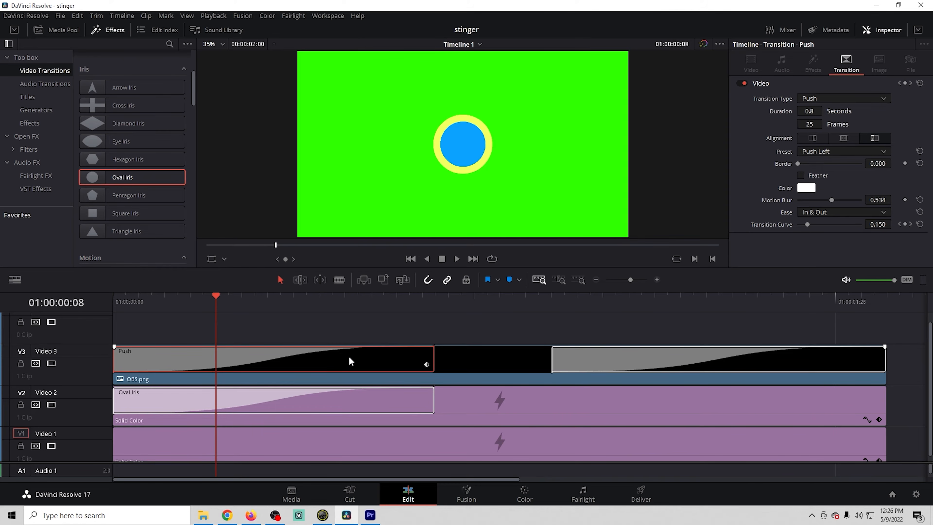
{"action": "left_click", "coordinate": [865, 152]}
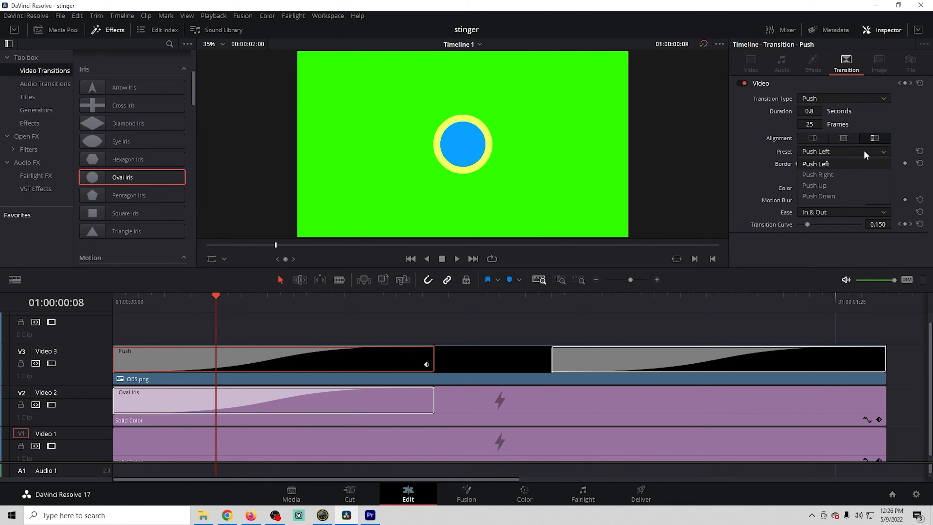
{"action": "left_click", "coordinate": [848, 187]}
{"action": "left_click", "coordinate": [652, 358]}
{"action": "left_click_drag", "start_coordinate": [118, 298], "coordinate": [887, 363]}
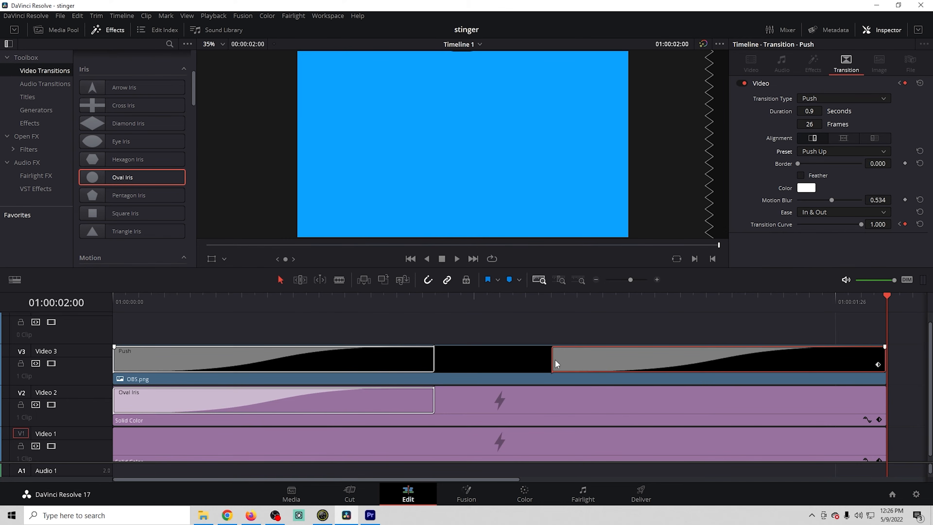
Trim OBS.png to start well after the blue solid color and end at 01:00:01:20, shortening its end Push, and scrub through
{"action": "left_click_drag", "start_coordinate": [113, 364], "coordinate": [237, 361]}
{"action": "left_click_drag", "start_coordinate": [550, 362], "coordinate": [707, 362]}
{"action": "left_click_drag", "start_coordinate": [885, 360], "coordinate": [757, 360]}
{"action": "left_click", "coordinate": [292, 324]}
{"action": "left_click_drag", "start_coordinate": [292, 324], "coordinate": [760, 354]}
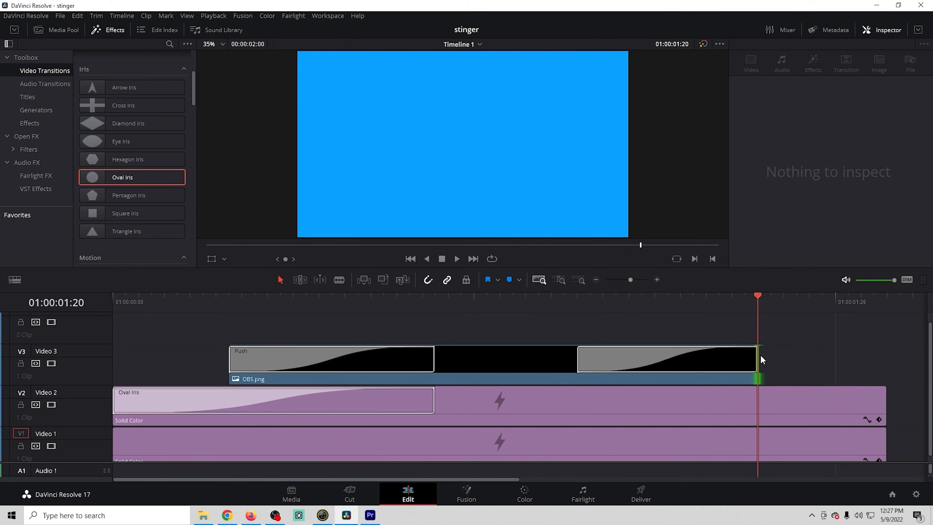
Copy the Oval Iris transition to the end of the blue solid color on Video 2 and scrub back over the timeline
{"action": "left_click", "coordinate": [313, 406]}
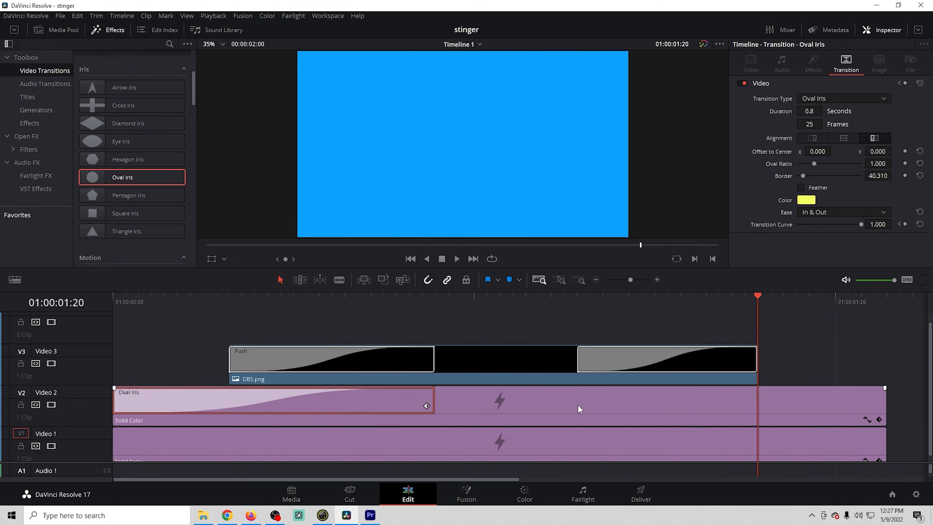
{"action": "left_click_drag", "start_coordinate": [808, 400], "coordinate": [892, 397]}
{"action": "left_click_drag", "start_coordinate": [331, 328], "coordinate": [123, 323]}
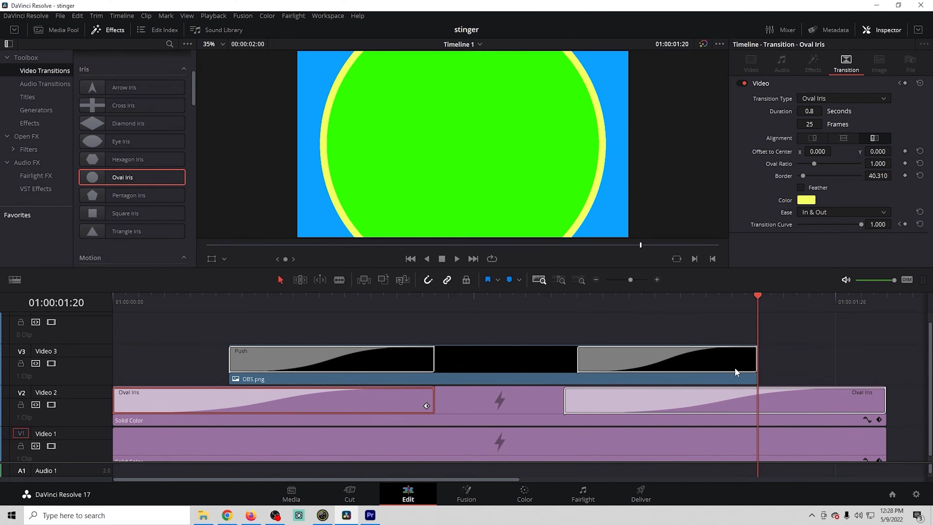
Trim both ends of OBS.png further inward, set its start Push transition to 13 frames, and scrub through to 01:00:02:00
{"action": "left_click_drag", "start_coordinate": [757, 356], "coordinate": [678, 361]}
{"action": "left_click_drag", "start_coordinate": [231, 363], "coordinate": [270, 362]}
{"action": "mouse_move", "coordinate": [472, 361]}
{"action": "left_mouse_down"}
{"action": "mouse_move", "coordinate": [498, 360]}
{"action": "mouse_move", "coordinate": [448, 354]}
{"action": "mouse_move", "coordinate": [462, 359]}
{"action": "left_mouse_up"}
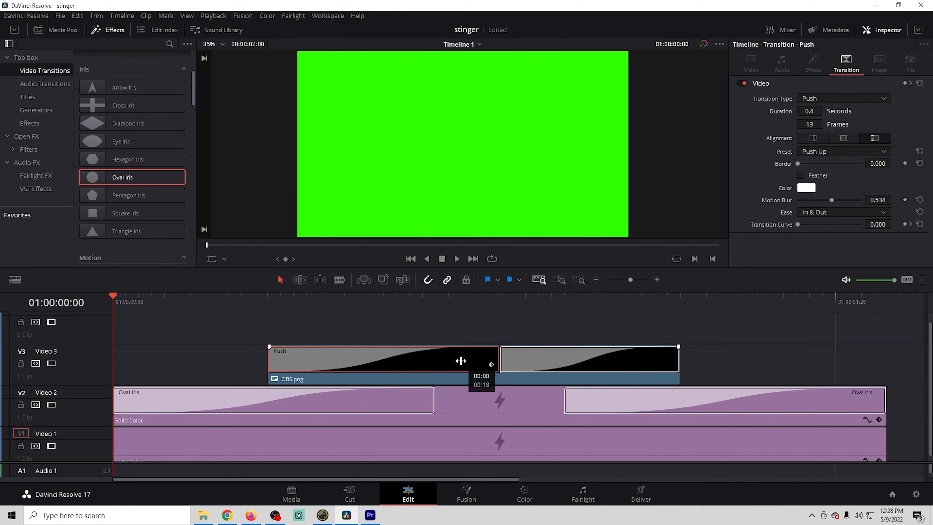
{"action": "left_click_drag", "start_coordinate": [237, 302], "coordinate": [887, 375]}
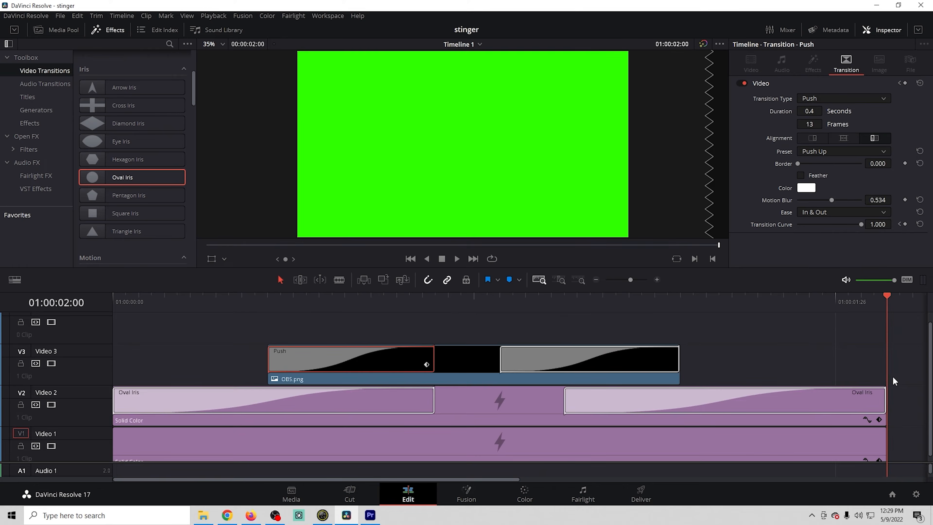
Render Timeline 1 as "GS Stinger" to C:\Quick Edit\DA Trans in QuickTime format with the H.264 codec
{"action": "left_click", "coordinate": [629, 492]}
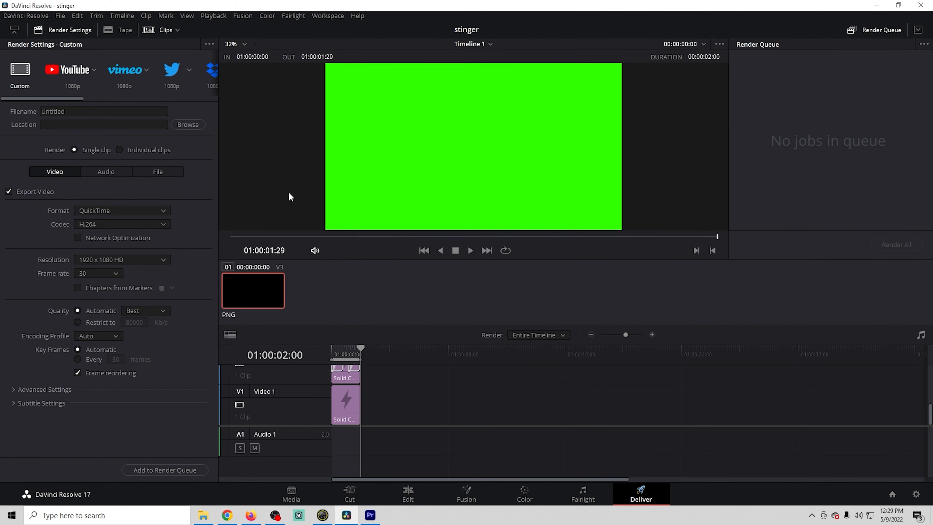
{"action": "left_click", "coordinate": [89, 114]}
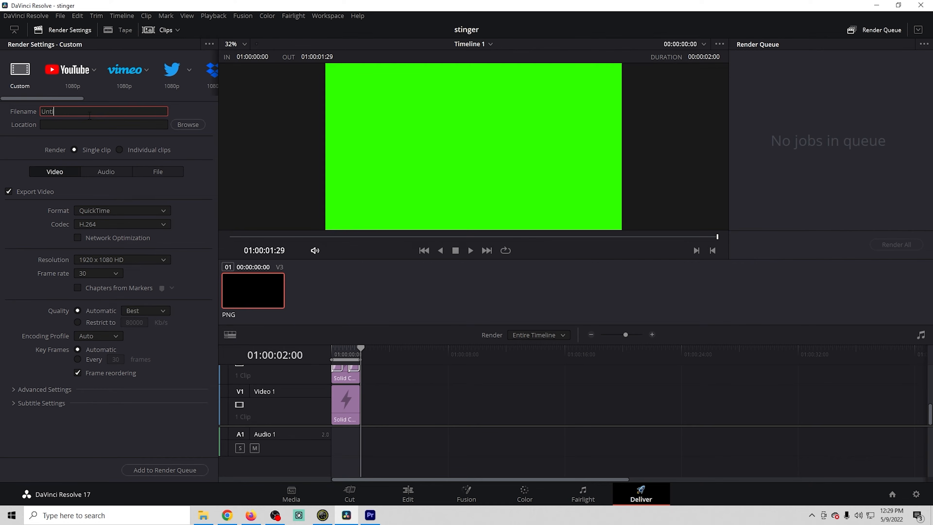
{"action": "left_click", "coordinate": [191, 129]}
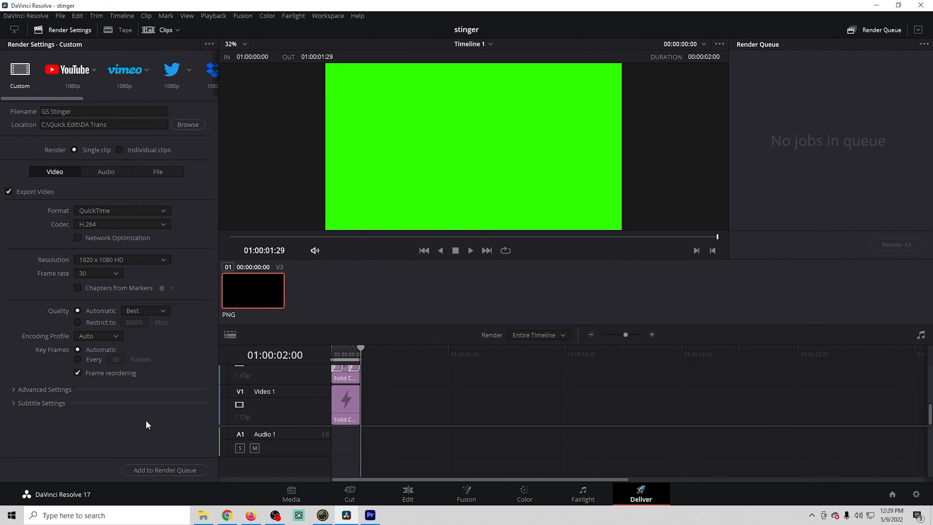
{"action": "left_click", "coordinate": [160, 471]}
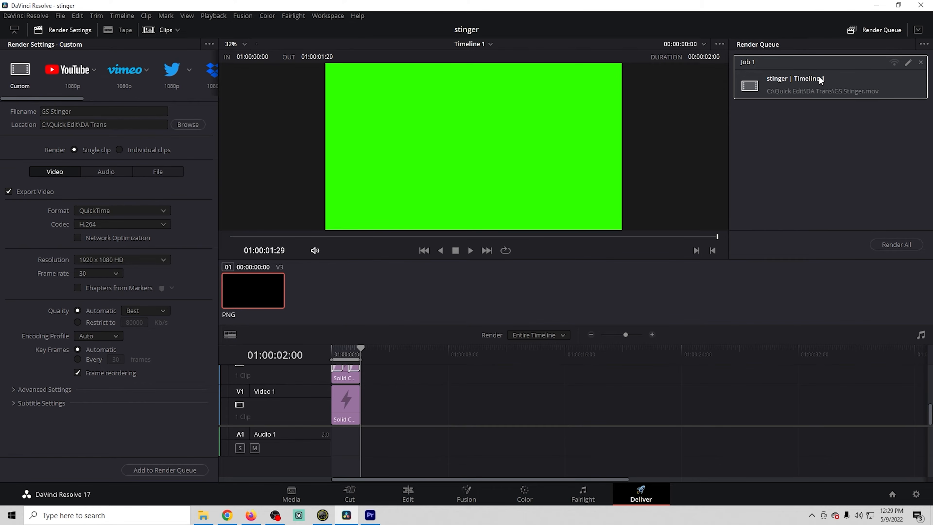
{"action": "left_click", "coordinate": [896, 244]}
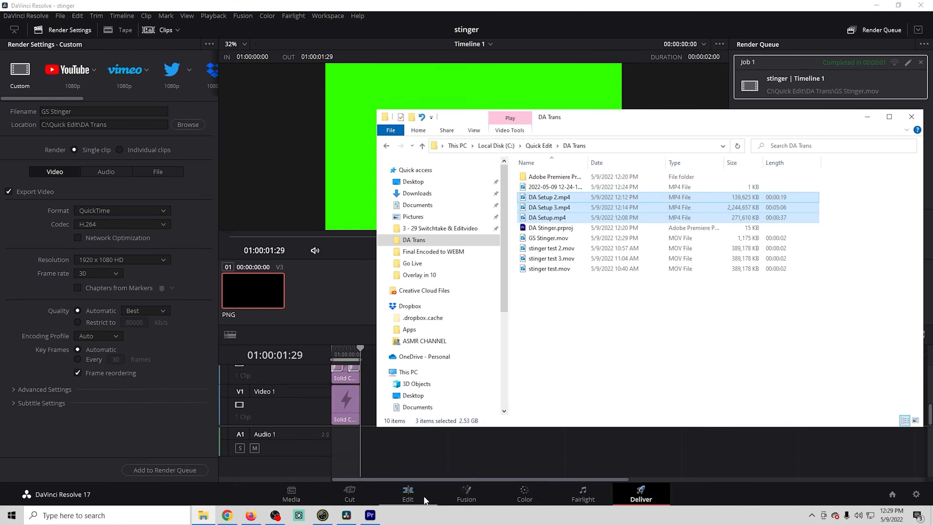
Return to editing and import GS Stinger.mov from the DA Trans folder into the media pool
{"action": "left_click", "coordinate": [406, 497]}
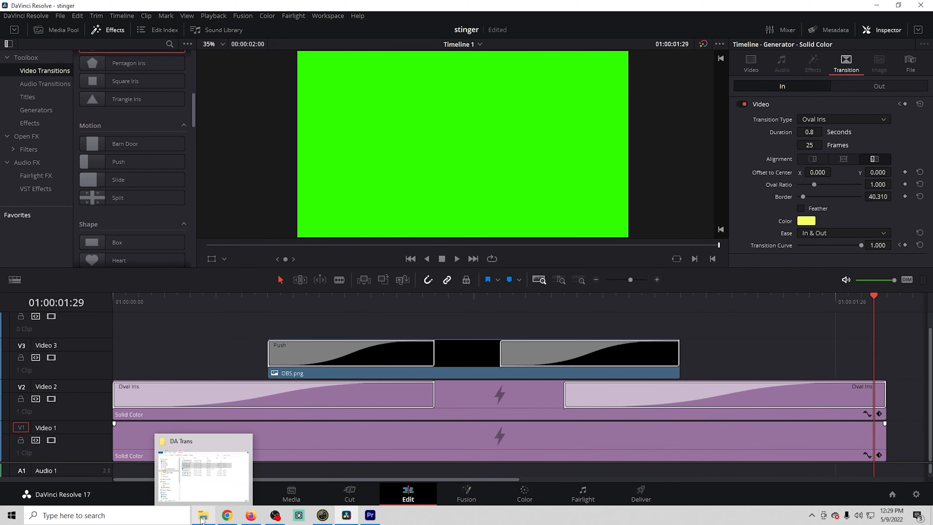
{"action": "left_click", "coordinate": [56, 29]}
{"action": "left_click", "coordinate": [203, 514]}
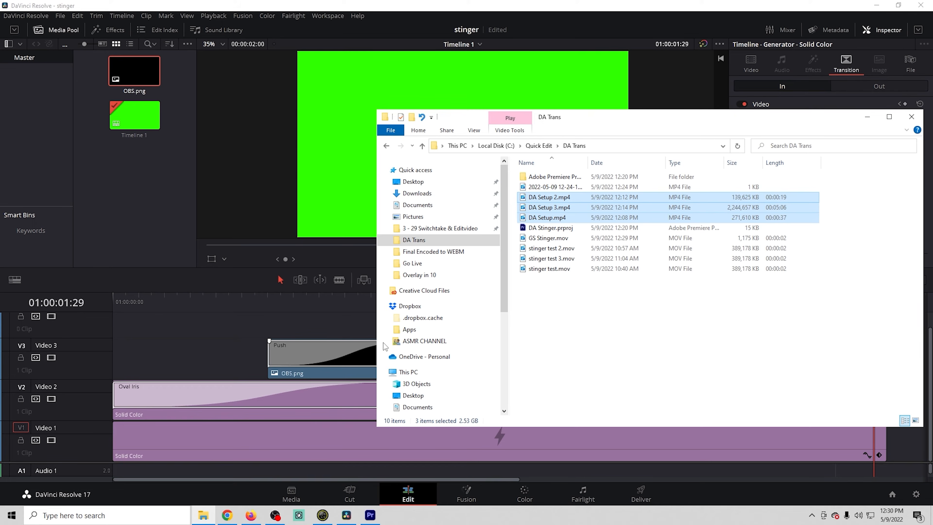
{"action": "left_click_drag", "start_coordinate": [548, 241], "coordinate": [139, 204]}
Create a new timeline named Timeline 2 from GS Stinger.mov using the project settings
{"action": "right_click", "coordinate": [131, 81]}
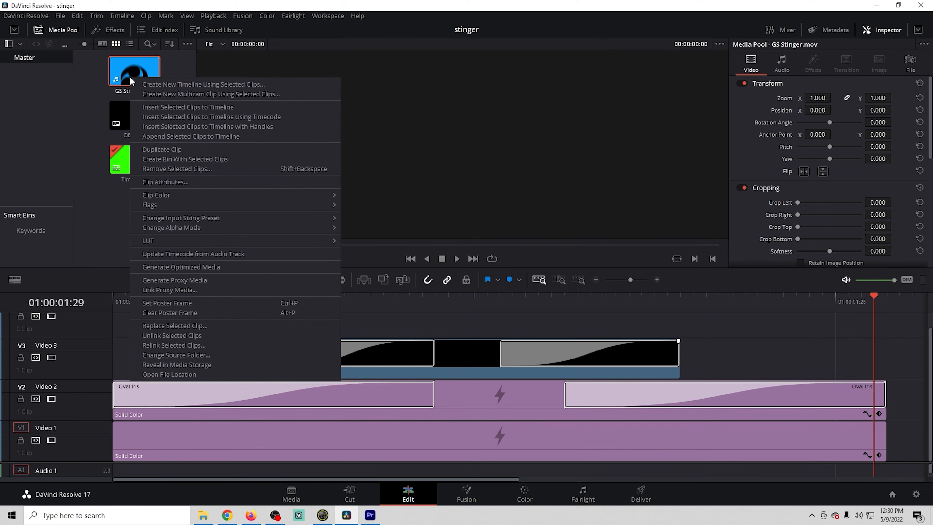
{"action": "left_click", "coordinate": [159, 87]}
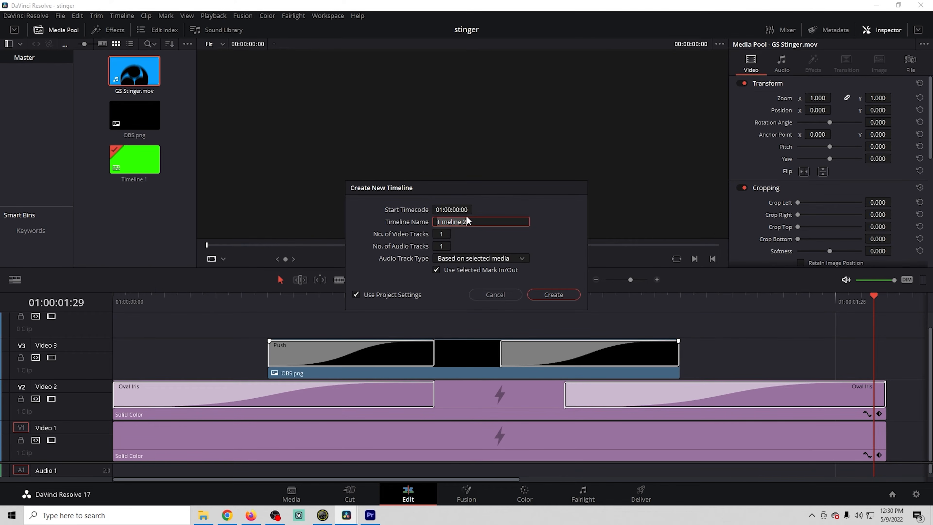
{"action": "left_click", "coordinate": [549, 294]}
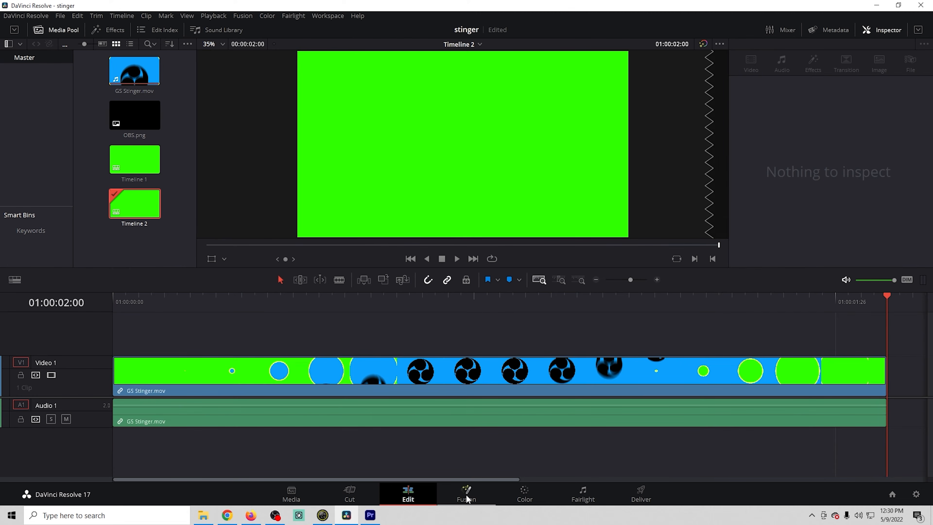
On the Color page, connect node 01's alpha to a new alpha output and sample the green background with the HSL Qualifier
{"action": "left_click", "coordinate": [525, 495]}
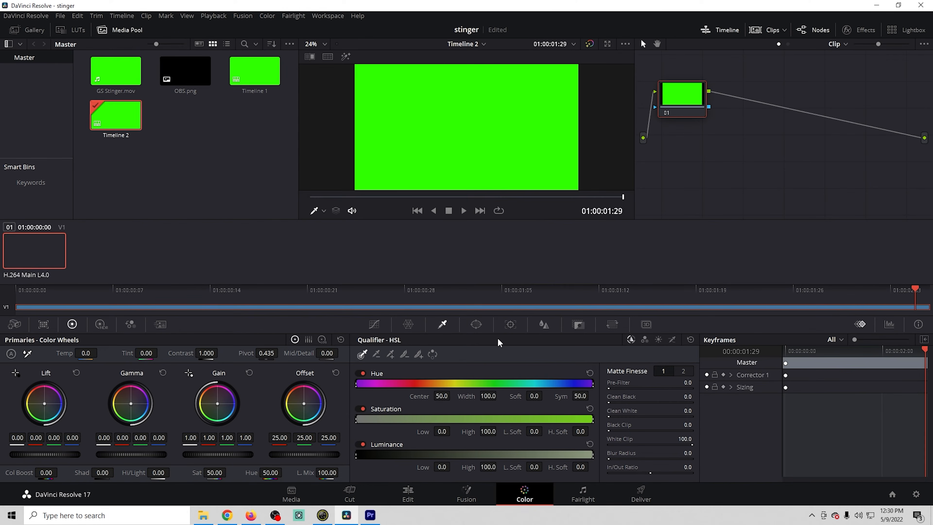
{"action": "right_click", "coordinate": [775, 166]}
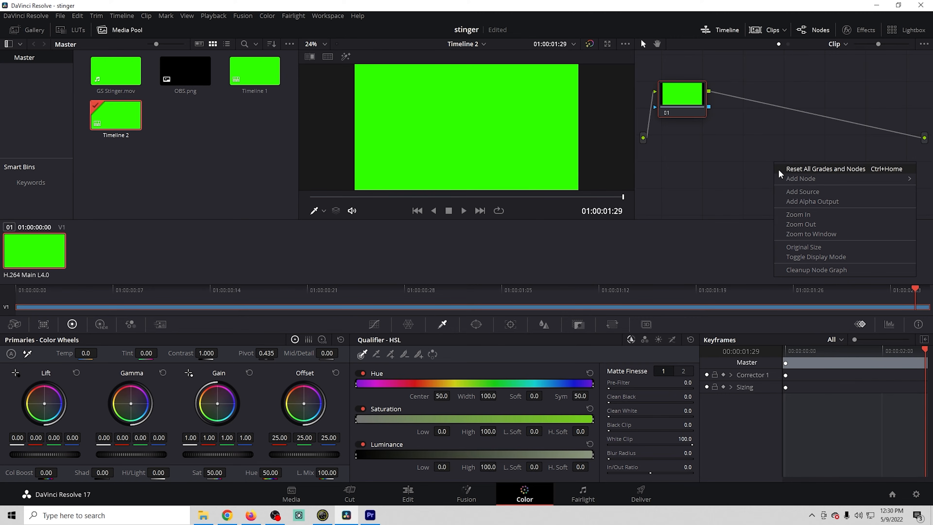
{"action": "left_click", "coordinate": [800, 202]}
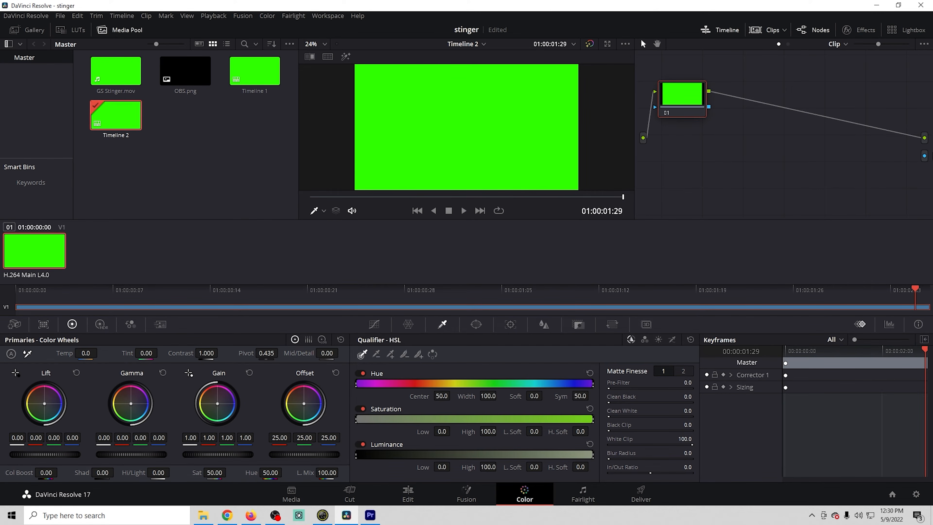
{"action": "left_click_drag", "start_coordinate": [709, 107], "coordinate": [783, 132]}
{"action": "left_click_drag", "start_coordinate": [915, 157], "coordinate": [925, 156]}
{"action": "left_click", "coordinate": [420, 172]}
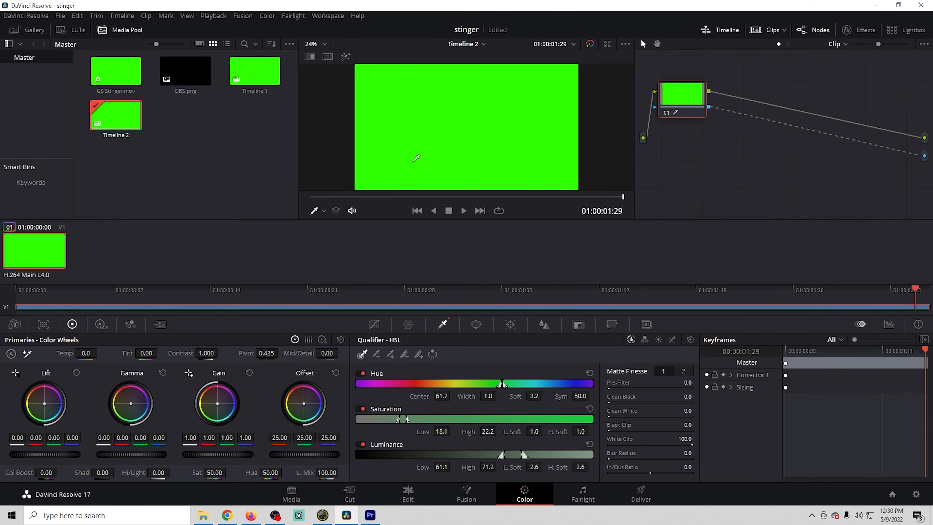
Invert the green qualifier selection so the stinger artwork is kept, and play the clip from its start
{"action": "left_click_drag", "start_coordinate": [622, 198], "coordinate": [374, 199]}
{"action": "left_click", "coordinate": [433, 355]}
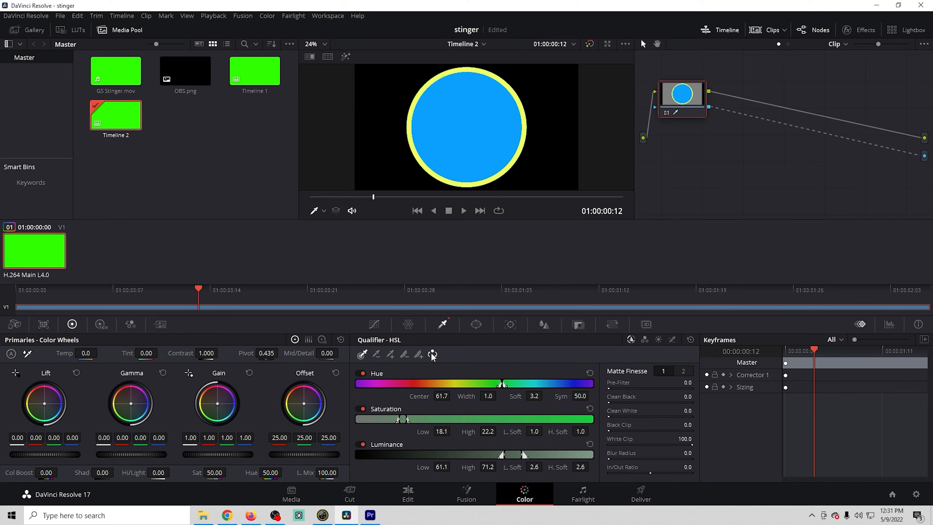
{"action": "left_click_drag", "start_coordinate": [374, 198], "coordinate": [310, 198]}
{"action": "key", "text": "space"}
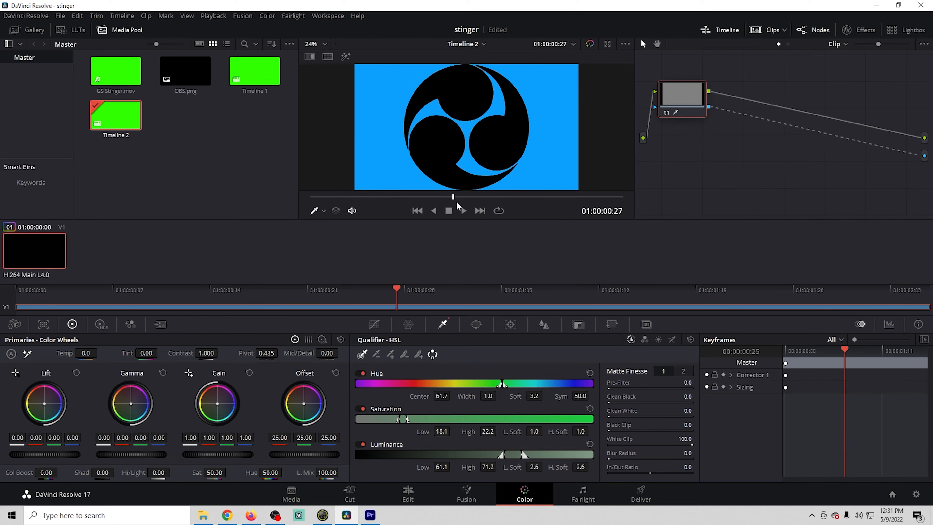
On the Deliver page, set the output filename for Timeline 2 to "Final Stinger"
{"action": "left_click", "coordinate": [636, 499]}
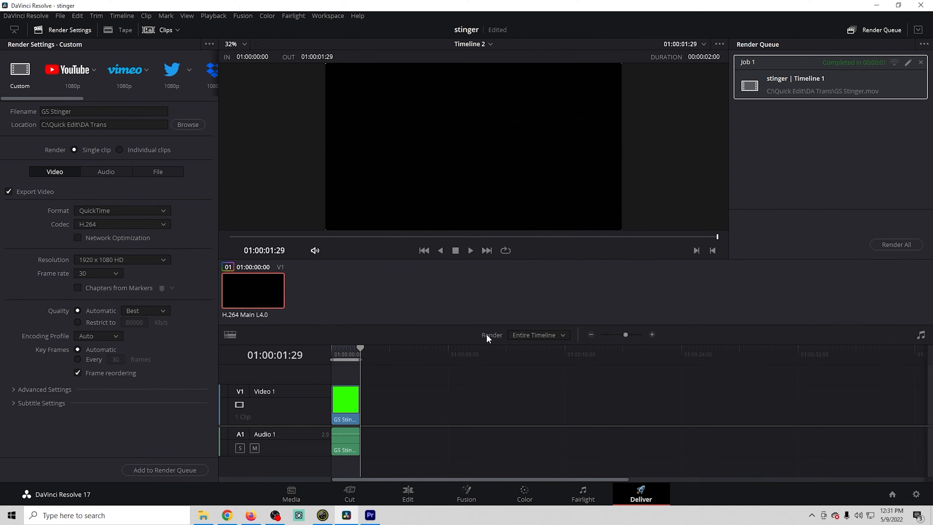
{"action": "left_click_drag", "start_coordinate": [360, 352], "coordinate": [335, 348]}
{"action": "left_click_drag", "start_coordinate": [69, 113], "coordinate": [29, 113]}
{"action": "type", "text": "F"}
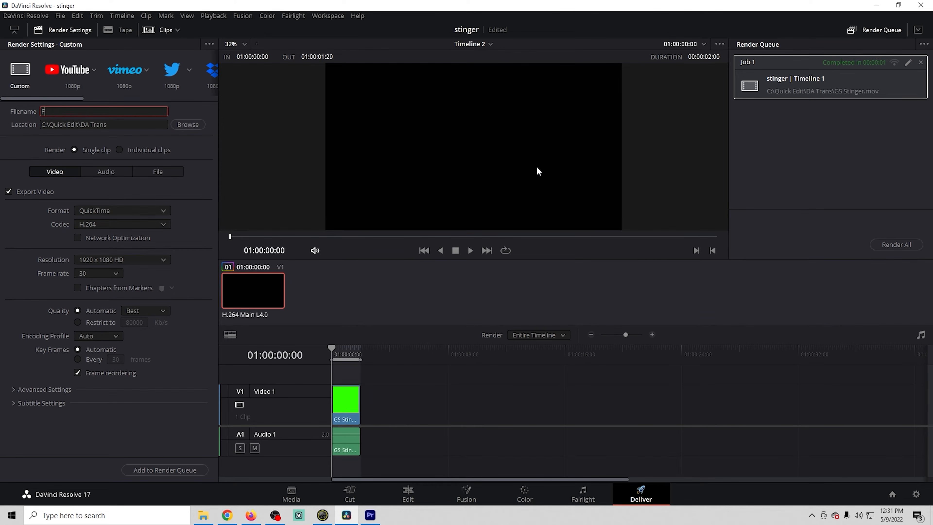
{"action": "type", "text": "inal Stinger"}
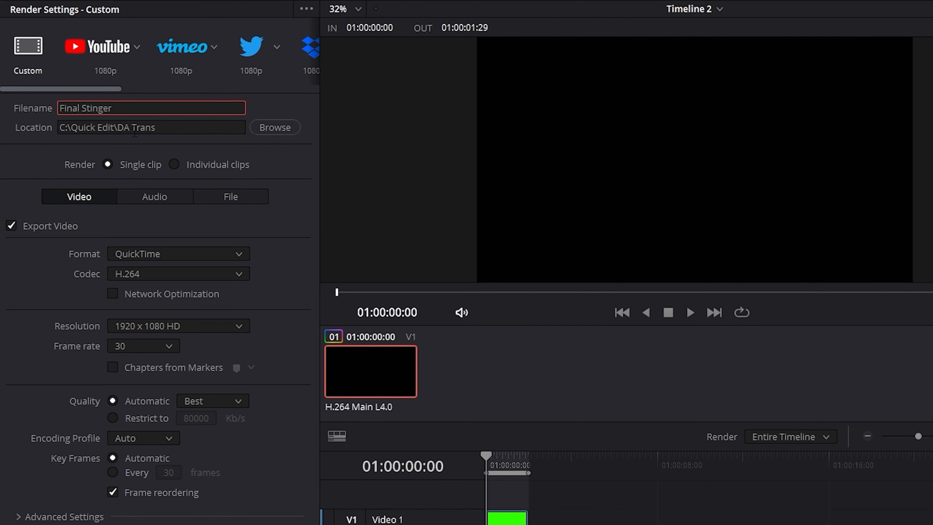
Set the codec to Uncompressed, type BGRA 8-bit with Export Alpha enabled, and queue and render Final Stinger
{"action": "left_click", "coordinate": [183, 274]}
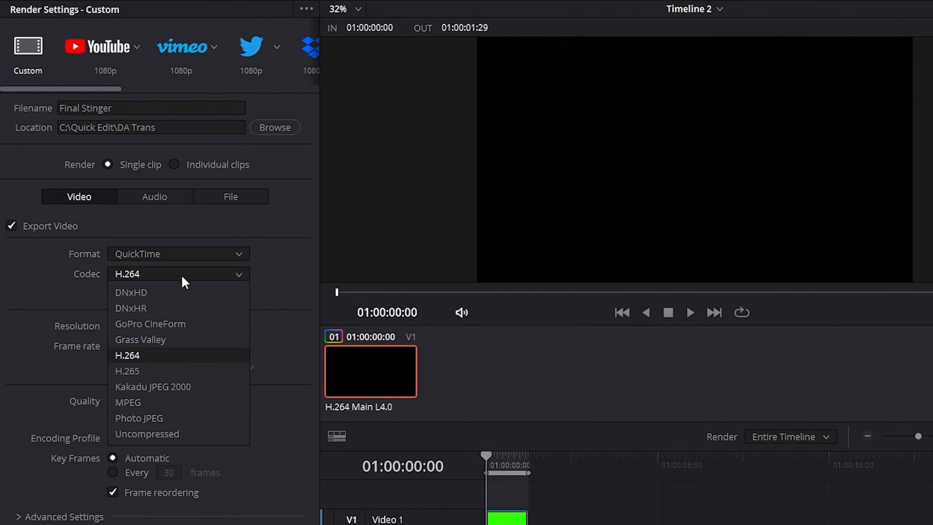
{"action": "left_click", "coordinate": [175, 432]}
{"action": "left_click", "coordinate": [184, 293]}
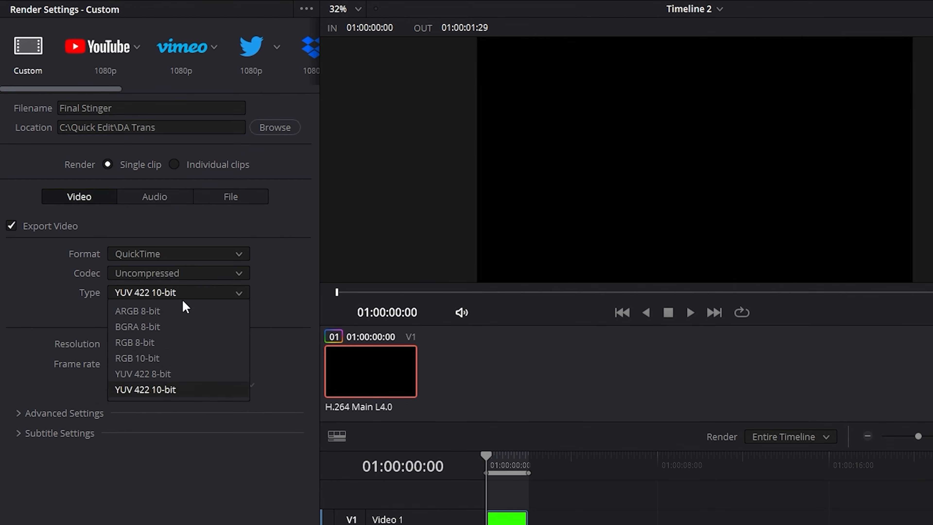
{"action": "left_click", "coordinate": [154, 327]}
{"action": "left_click", "coordinate": [113, 386]}
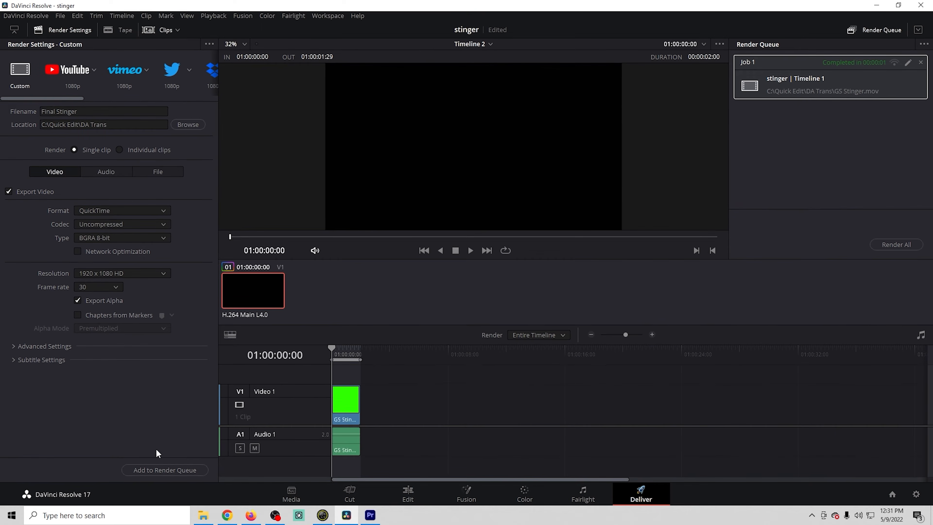
{"action": "left_click", "coordinate": [147, 470]}
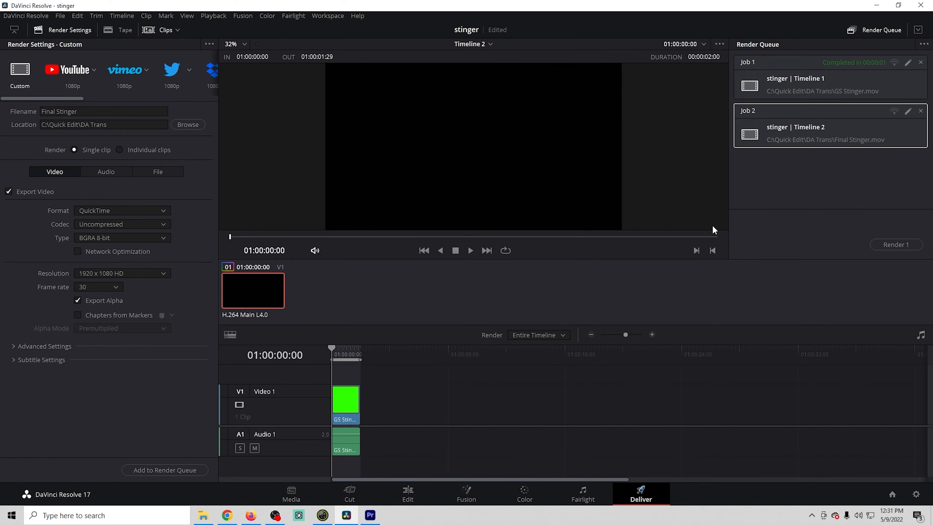
{"action": "left_click", "coordinate": [883, 244]}
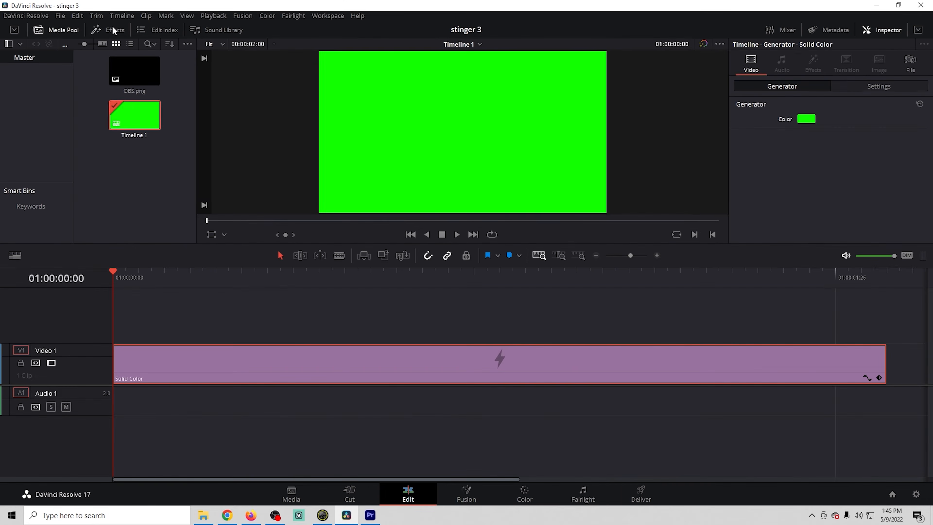
In the stinger 3 project, add a two-second Solid Color generator on Video 2 and color it cyan #0ffbff
{"action": "left_click", "coordinate": [113, 30]}
{"action": "left_click_drag", "start_coordinate": [126, 174], "coordinate": [161, 323]}
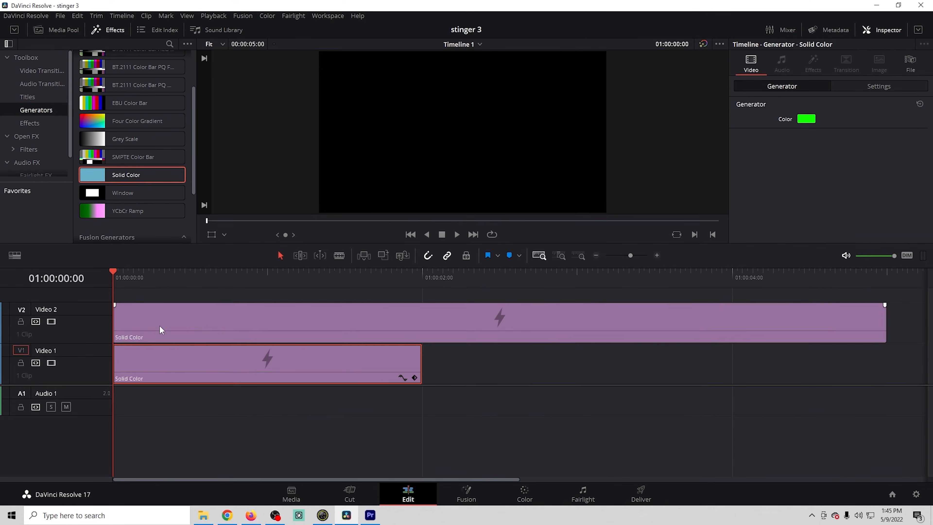
{"action": "left_click_drag", "start_coordinate": [886, 313], "coordinate": [423, 313]}
{"action": "left_click", "coordinate": [806, 119]}
{"action": "left_click", "coordinate": [503, 165]}
{"action": "left_click_drag", "start_coordinate": [569, 173], "coordinate": [572, 147]}
{"action": "left_click", "coordinate": [572, 346]}
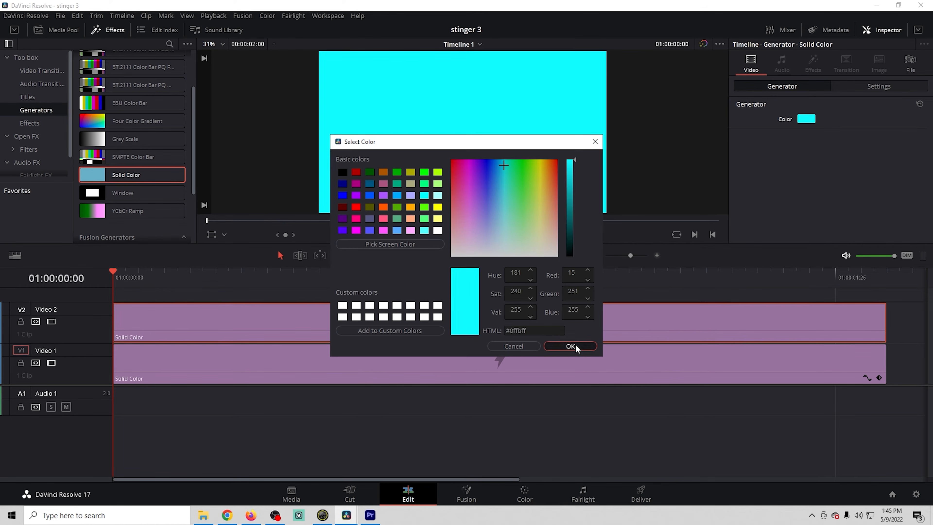
Apply a Hexagon Iris transition to the start of the Video 2 clip and set its border to about 106.26
{"action": "left_click", "coordinate": [35, 74]}
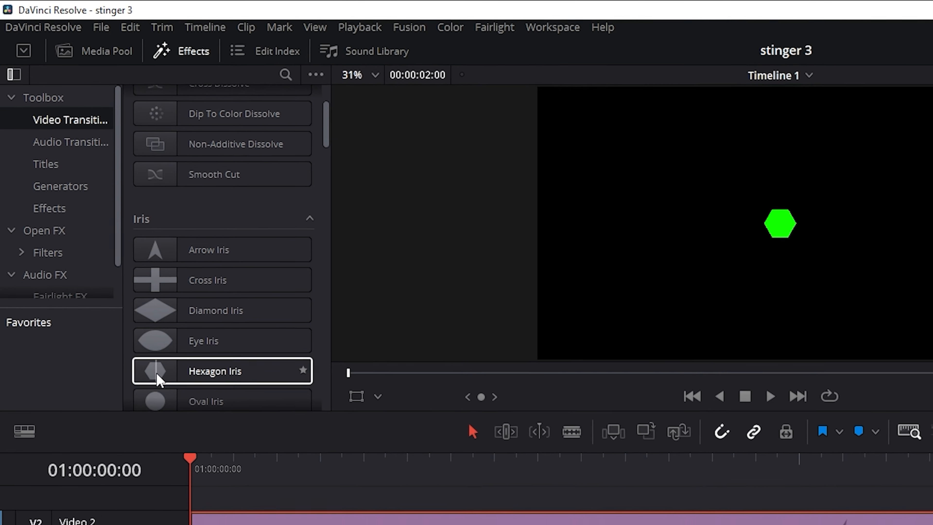
{"action": "left_click_drag", "start_coordinate": [123, 294], "coordinate": [157, 423]}
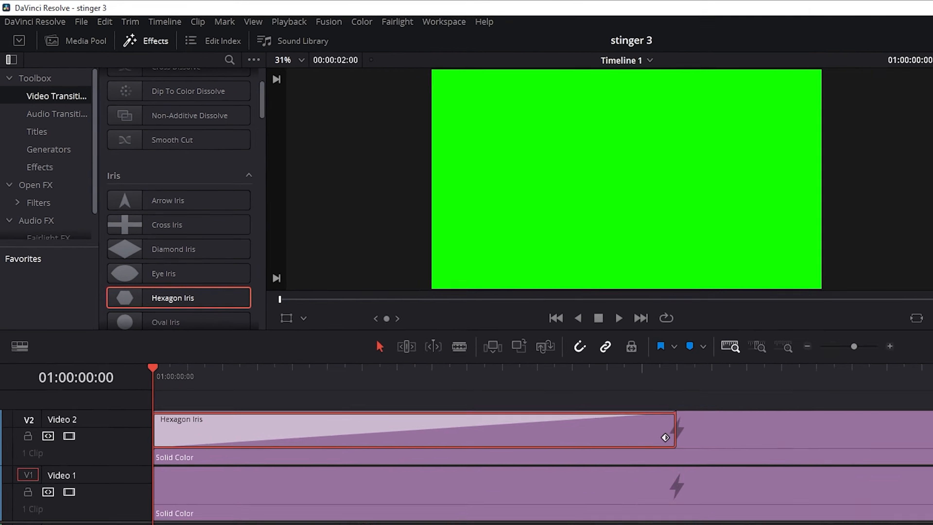
{"action": "left_click_drag", "start_coordinate": [798, 200], "coordinate": [810, 202]}
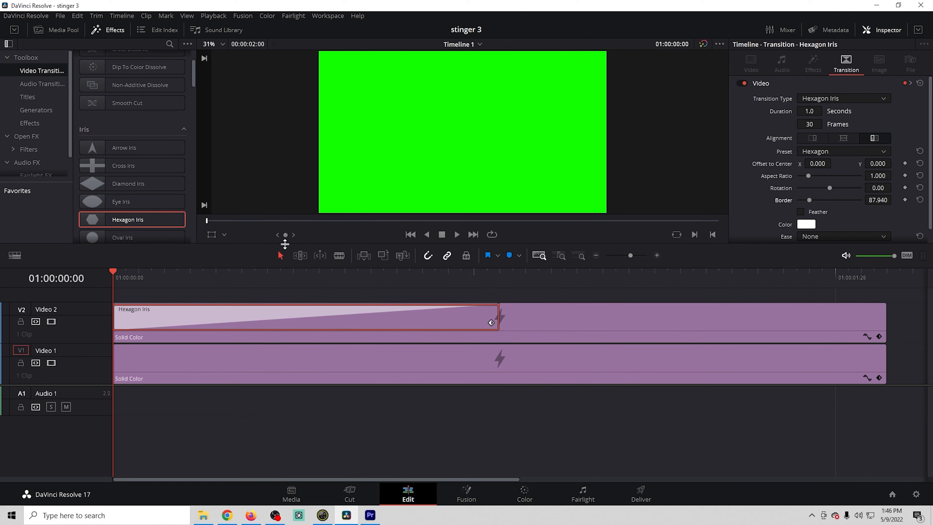
{"action": "left_click", "coordinate": [319, 221]}
{"action": "left_click_drag", "start_coordinate": [809, 200], "coordinate": [812, 201]}
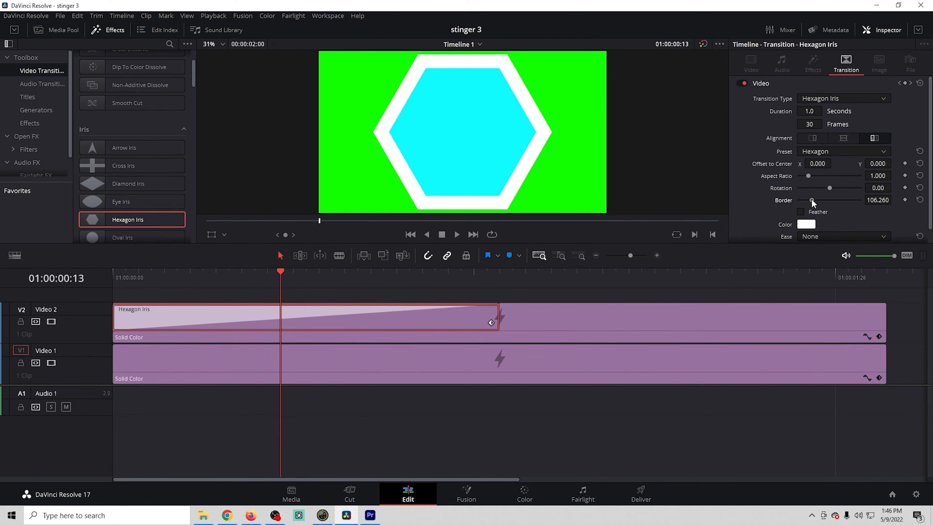
Make the Hexagon Iris border yellow and set the transition's ease to In & Out
{"action": "left_click", "coordinate": [806, 225]}
{"action": "left_click", "coordinate": [539, 190]}
{"action": "left_click", "coordinate": [581, 338]}
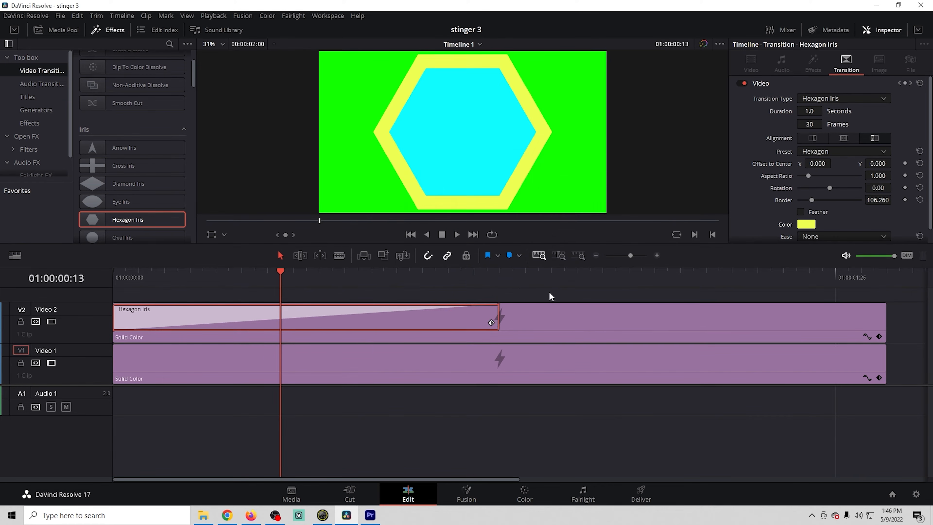
{"action": "left_click_drag", "start_coordinate": [282, 275], "coordinate": [468, 322]}
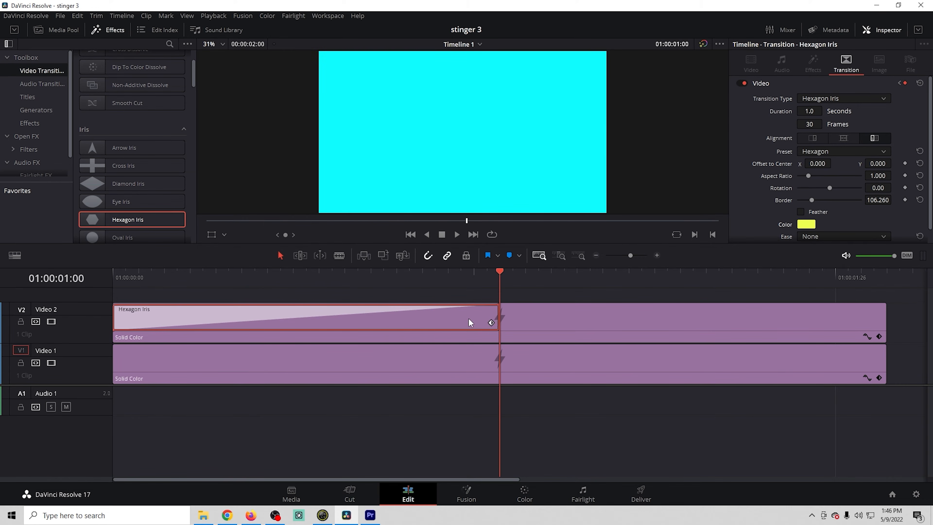
{"action": "left_click", "coordinate": [809, 237]}
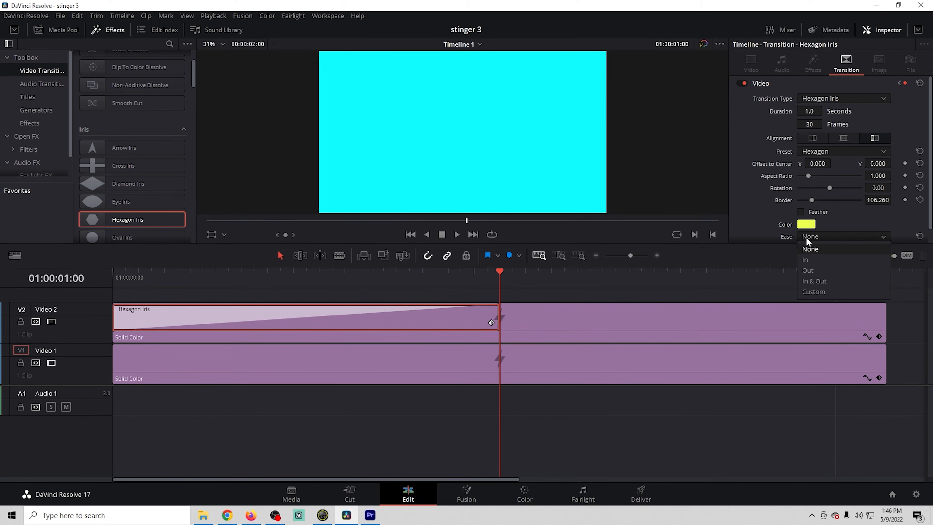
{"action": "left_click", "coordinate": [814, 282]}
{"action": "scroll", "coordinate": [752, 222], "scroll_direction": "down", "scroll_amount": 1}
Add a matching Hexagon Iris transition at the end of the Video 2 clip, lengthen it, and play the timeline
{"action": "left_click_drag", "start_coordinate": [500, 292], "coordinate": [877, 320]}
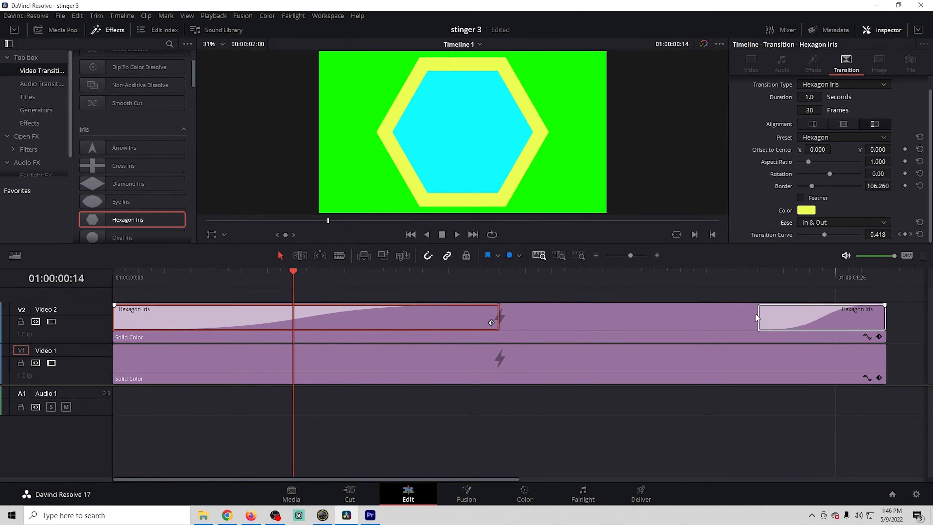
{"action": "left_click_drag", "start_coordinate": [758, 318], "coordinate": [452, 320]}
{"action": "left_click", "coordinate": [410, 235]}
{"action": "left_click", "coordinate": [456, 235]}
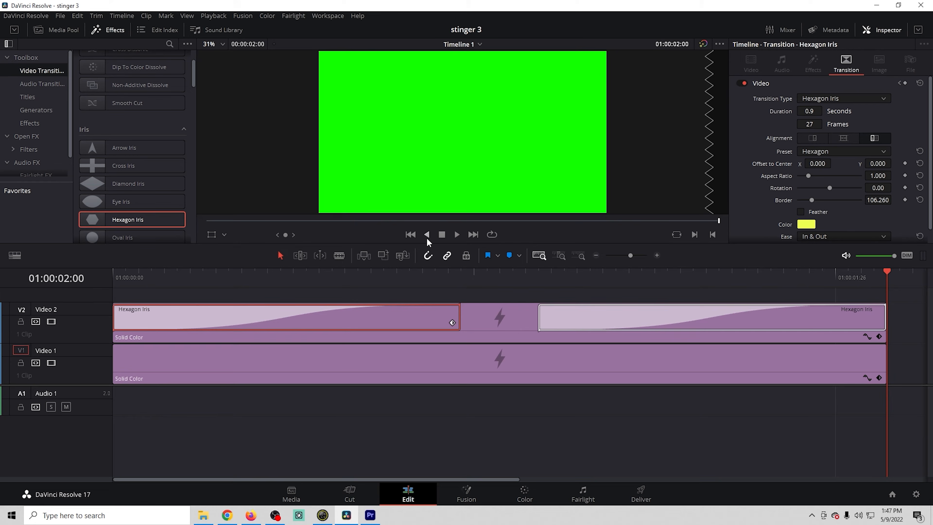
Shorten both Hexagon Iris transitions on Video 2 to 24 frames
{"action": "left_click", "coordinate": [411, 235]}
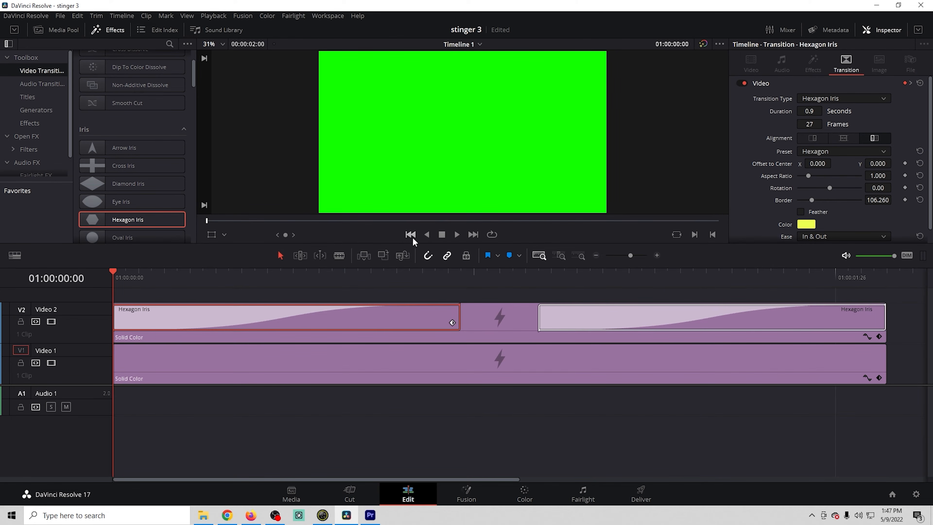
{"action": "left_click_drag", "start_coordinate": [458, 317], "coordinate": [421, 318]}
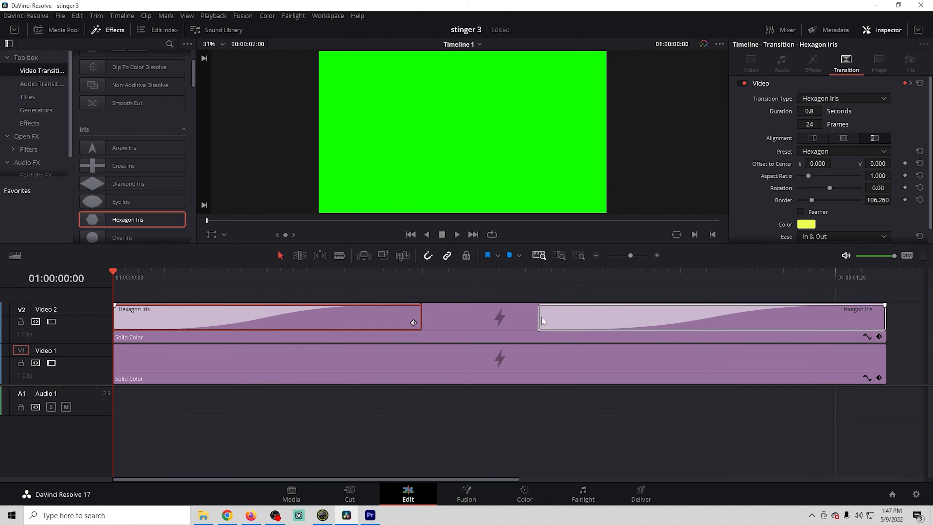
{"action": "left_click_drag", "start_coordinate": [543, 321], "coordinate": [586, 323]}
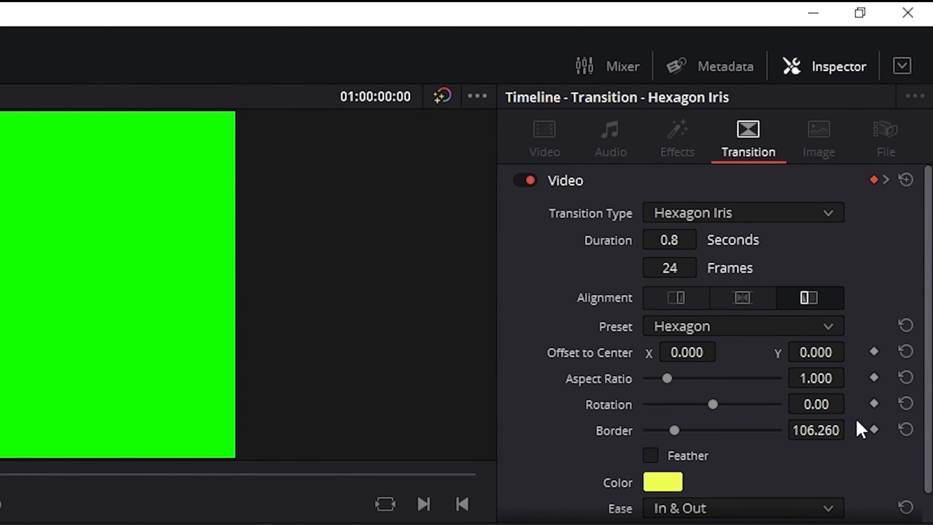
Keyframe the opening Hexagon Iris rotation from 0 at the timeline start to its maximum at 01:00:00:24
{"action": "left_click", "coordinate": [874, 404]}
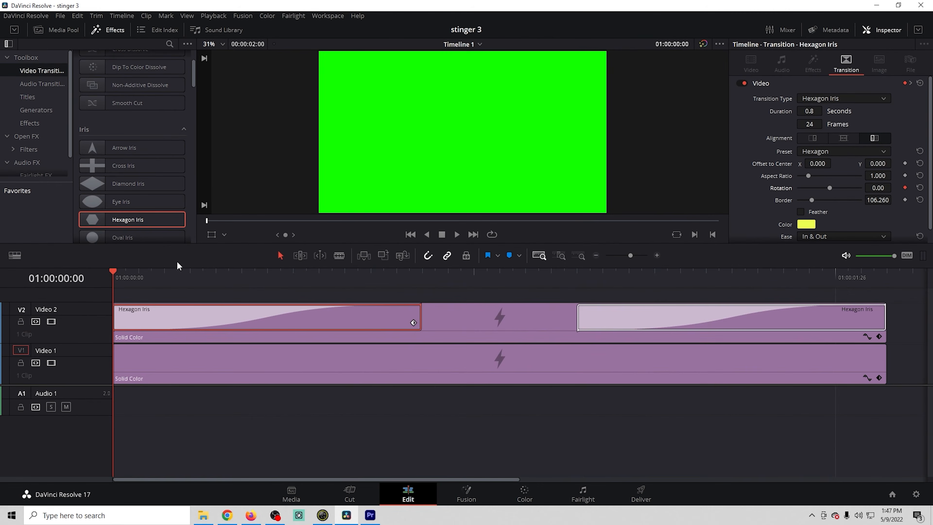
{"action": "key", "text": "space"}
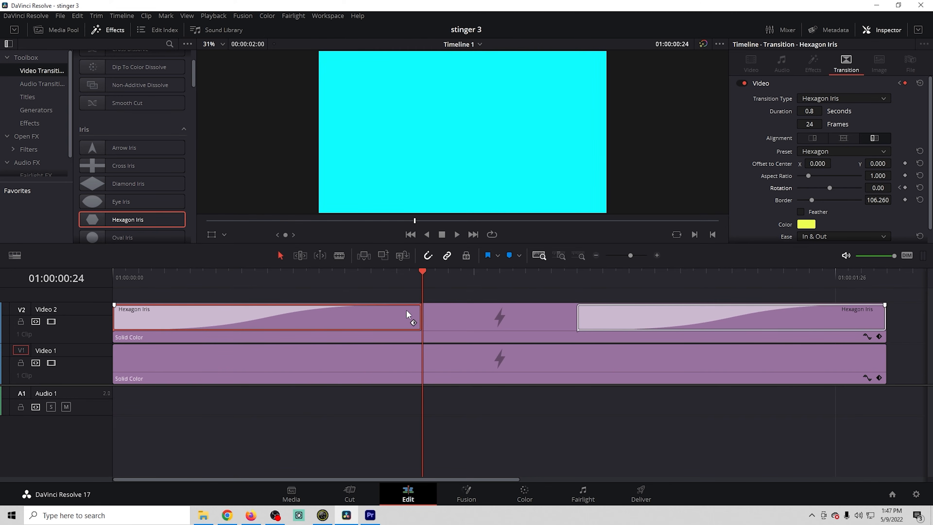
{"action": "left_click_drag", "start_coordinate": [829, 188], "coordinate": [863, 188]}
Keyframe the closing Hexagon Iris rotation from -360 at 01:00:01:06 to 0 at 01:00:02:00
{"action": "left_click_drag", "start_coordinate": [414, 274], "coordinate": [564, 340]}
{"action": "left_click", "coordinate": [633, 326]}
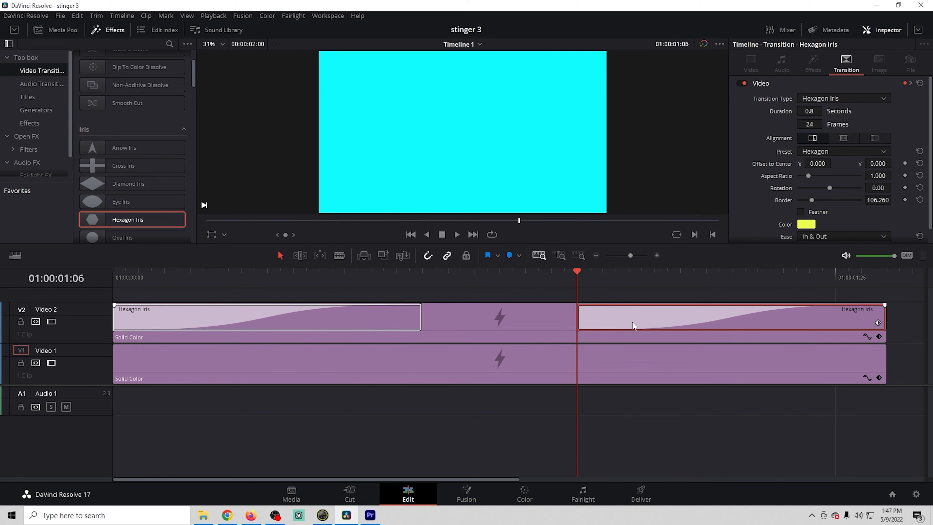
{"action": "left_click_drag", "start_coordinate": [831, 189], "coordinate": [754, 198]}
{"action": "left_click_drag", "start_coordinate": [579, 273], "coordinate": [888, 294]}
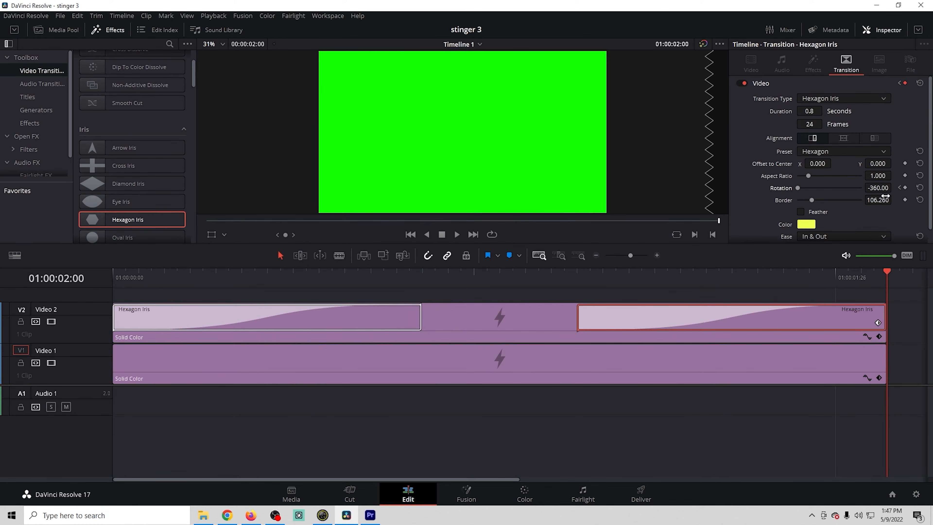
{"action": "left_click", "coordinate": [877, 188]}
{"action": "type", "text": "0"}
{"action": "key", "text": "Return"}
{"action": "left_click_drag", "start_coordinate": [887, 272], "coordinate": [851, 349]}
Place OBS.png on Video 3 and trim it to run from 01:00:00:10 to the start of the closing Hexagon Iris
{"action": "left_click", "coordinate": [62, 31]}
{"action": "left_click_drag", "start_coordinate": [135, 71], "coordinate": [137, 295]}
{"action": "left_click_drag", "start_coordinate": [885, 296], "coordinate": [422, 315]}
{"action": "left_click_drag", "start_coordinate": [476, 385], "coordinate": [471, 462]}
{"action": "left_click_drag", "start_coordinate": [883, 354], "coordinate": [575, 382]}
{"action": "left_click_drag", "start_coordinate": [114, 363], "coordinate": [241, 372]}
{"action": "left_click", "coordinate": [243, 280]}
{"action": "left_click", "coordinate": [314, 361]}
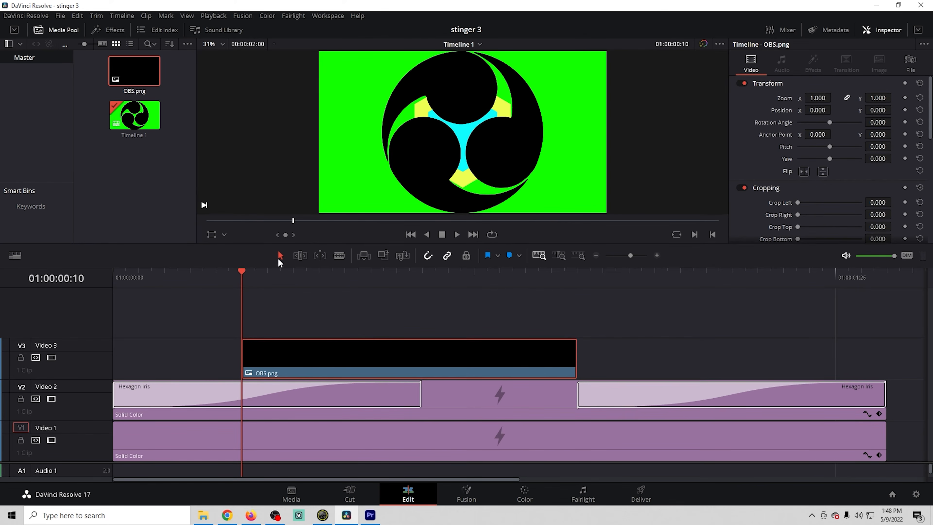
Keyframe the OBS.png zoom at 0.930 on 01:00:00:15 and at 0.850 on 01:00:00:14
{"action": "left_click_drag", "start_coordinate": [276, 281], "coordinate": [318, 287]}
{"action": "left_click_drag", "start_coordinate": [819, 99], "coordinate": [817, 98]}
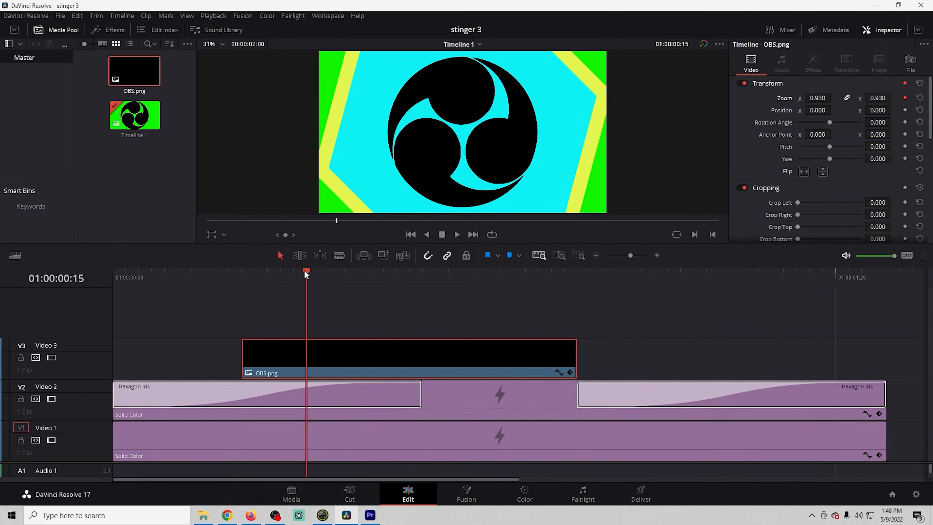
{"action": "left_click_drag", "start_coordinate": [303, 274], "coordinate": [298, 273]}
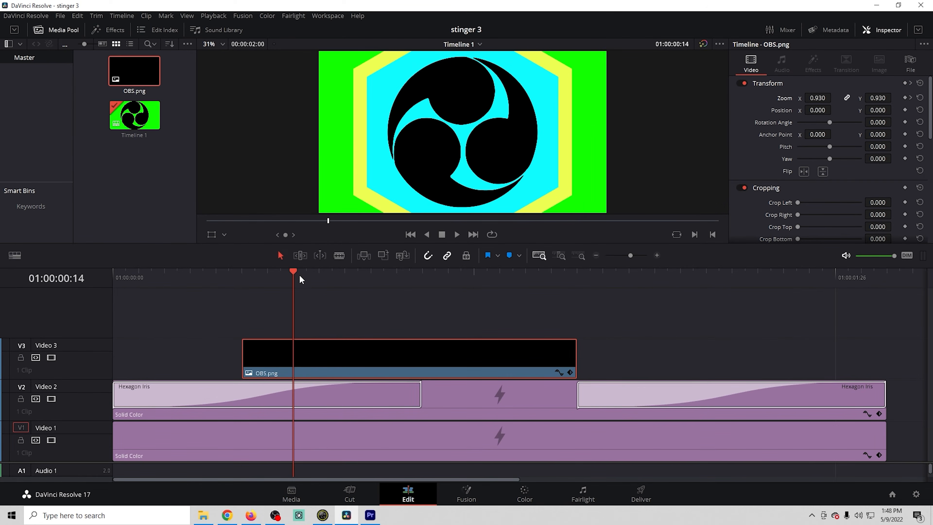
{"action": "left_click_drag", "start_coordinate": [878, 98], "coordinate": [875, 98]}
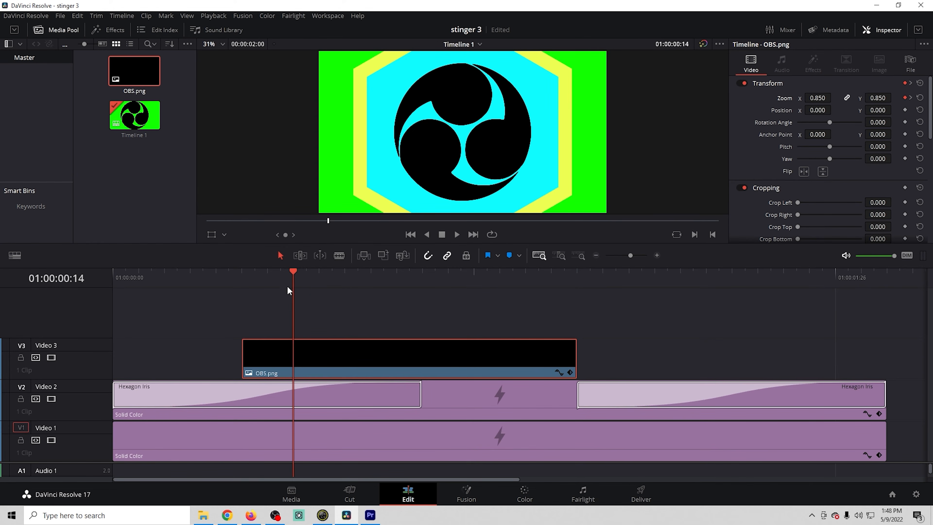
Show the OBS.png keyframe track and set a zoom keyframe of 0.850 at 01:00:00:18
{"action": "left_click", "coordinate": [570, 373]}
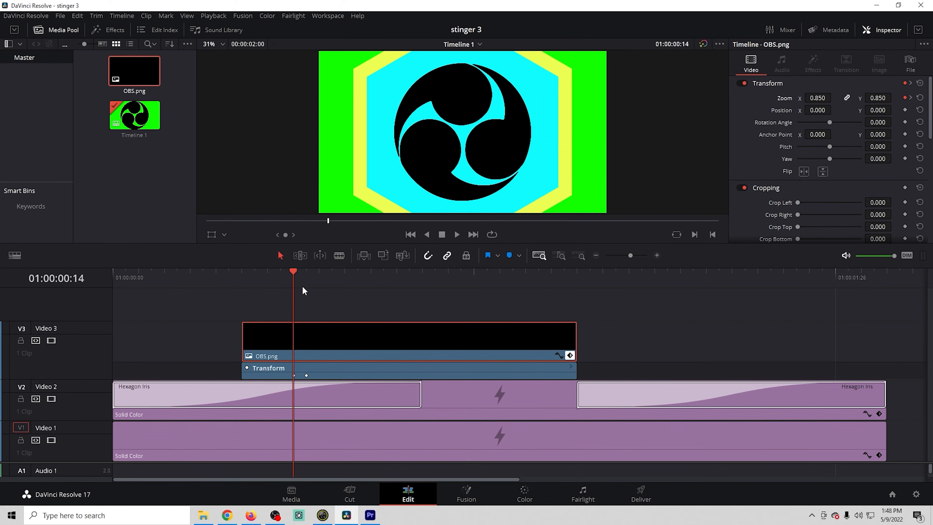
{"action": "left_click", "coordinate": [311, 278]}
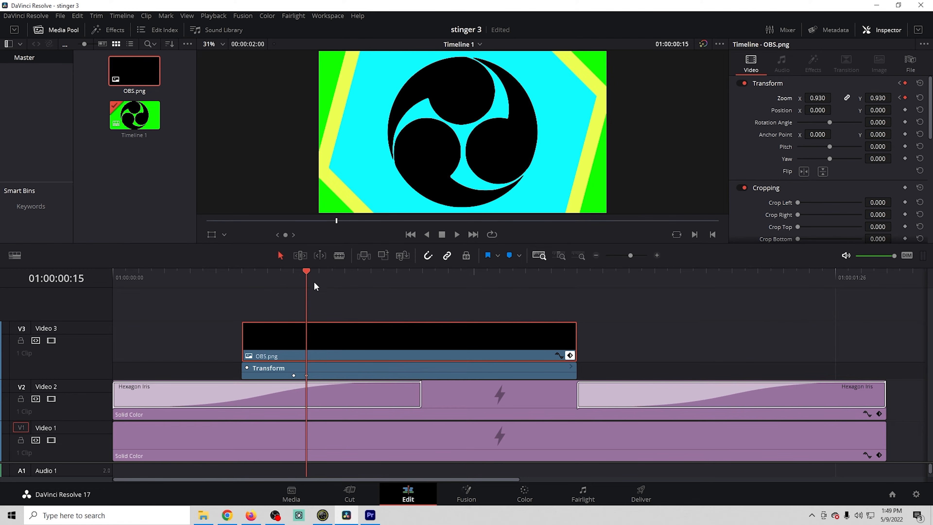
{"action": "left_click", "coordinate": [290, 292]}
{"action": "left_click", "coordinate": [311, 294]}
{"action": "left_click", "coordinate": [342, 293]}
{"action": "left_click", "coordinate": [306, 274]}
{"action": "left_click", "coordinate": [344, 277]}
{"action": "left_click_drag", "start_coordinate": [817, 98], "coordinate": [812, 97]}
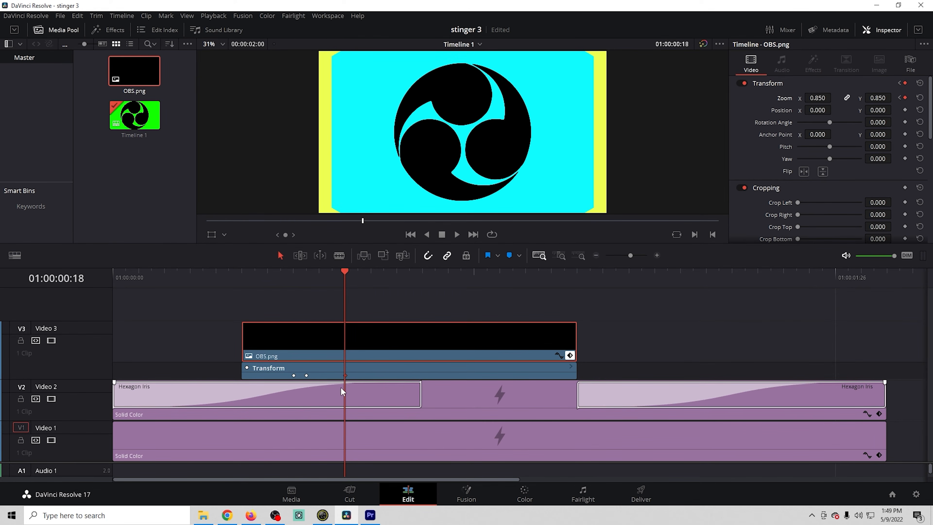
Set the third OBS.png zoom keyframe to 0.850 at 01:00:00:16 and keyframe a zoom of 0.000 at 01:00:00:10
{"action": "left_click", "coordinate": [329, 276]}
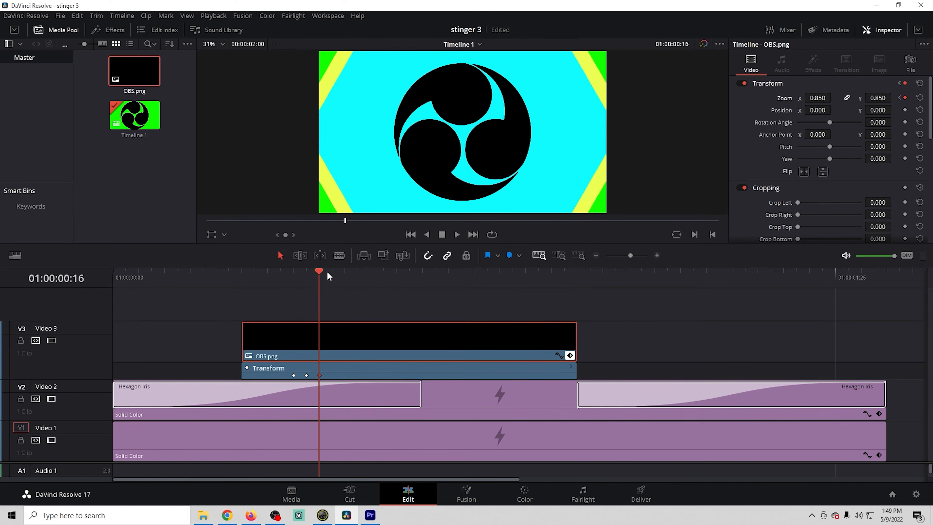
{"action": "left_click", "coordinate": [305, 285]}
{"action": "left_click", "coordinate": [293, 282]}
{"action": "left_click", "coordinate": [250, 296]}
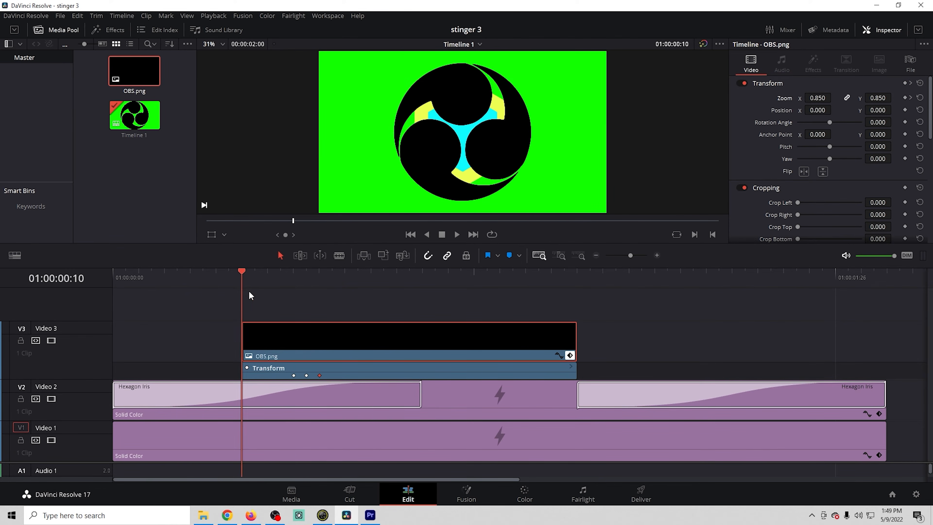
{"action": "left_click_drag", "start_coordinate": [818, 98], "coordinate": [785, 98]}
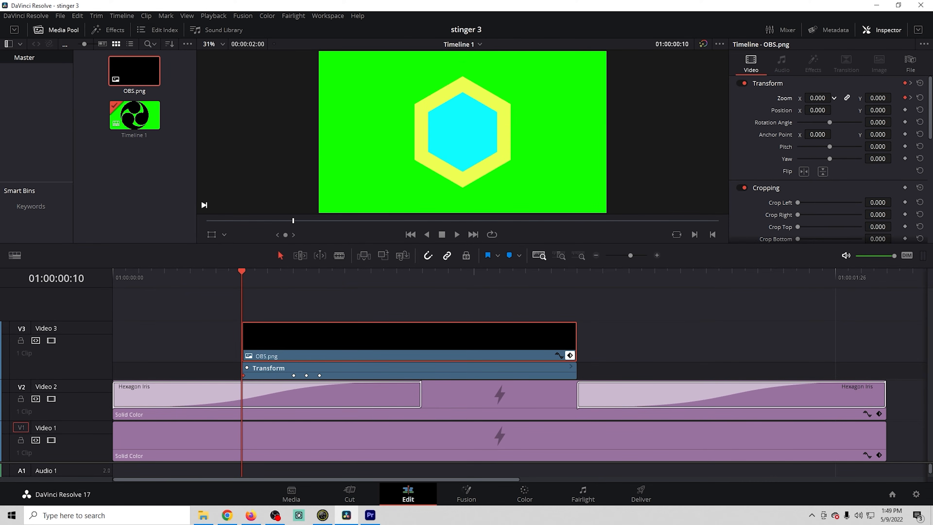
Keyframe the OBS.png zoom at 0.850 on 01:00:00:27 and 0.000 on 01:00:01:06, and play back the stinger
{"action": "left_click_drag", "start_coordinate": [242, 272], "coordinate": [446, 304]}
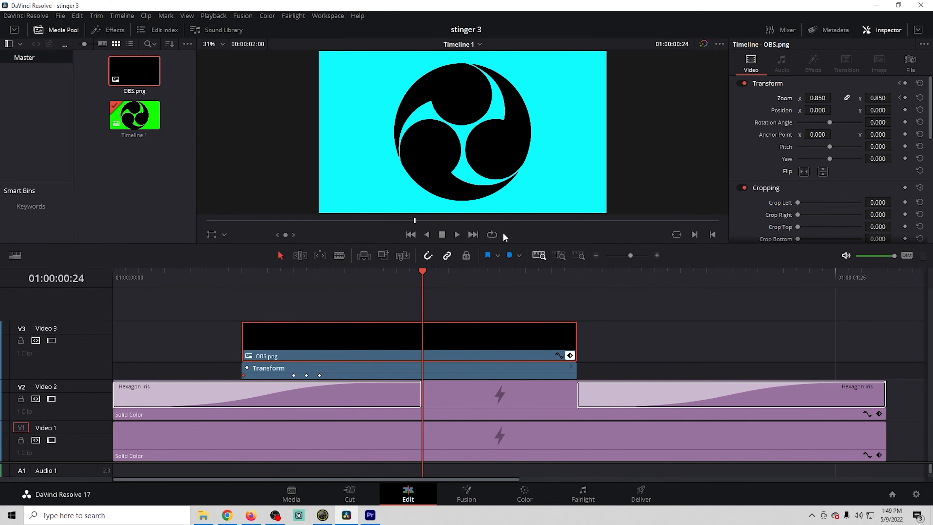
{"action": "left_click_drag", "start_coordinate": [424, 275], "coordinate": [466, 281]}
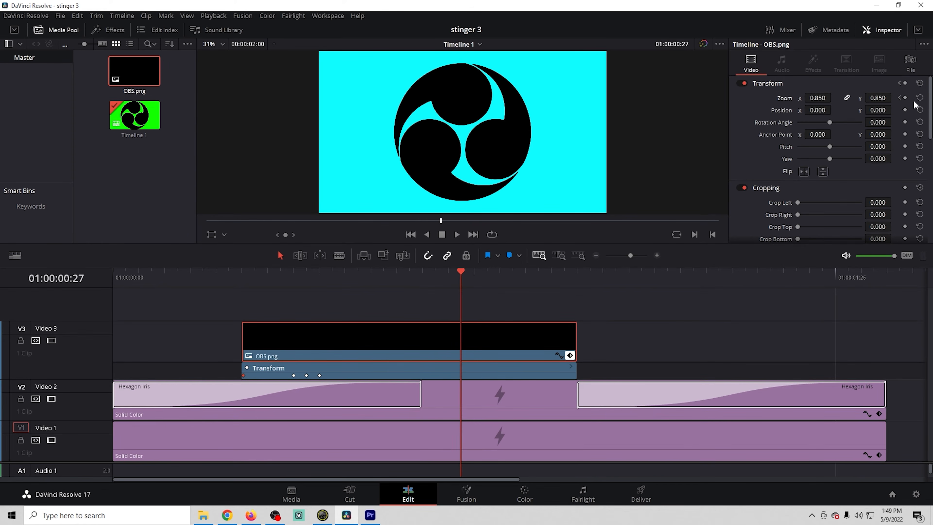
{"action": "left_click_drag", "start_coordinate": [465, 274], "coordinate": [576, 277]}
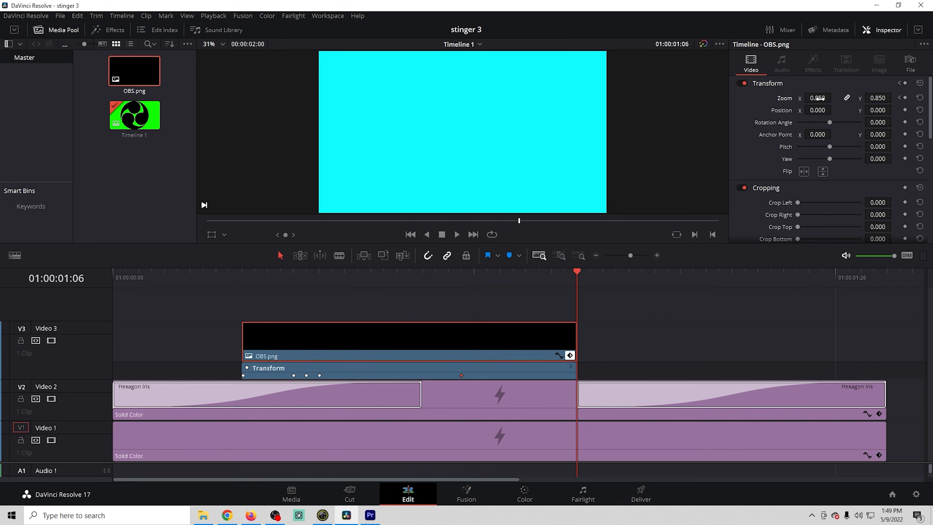
{"action": "key", "text": "Home"}
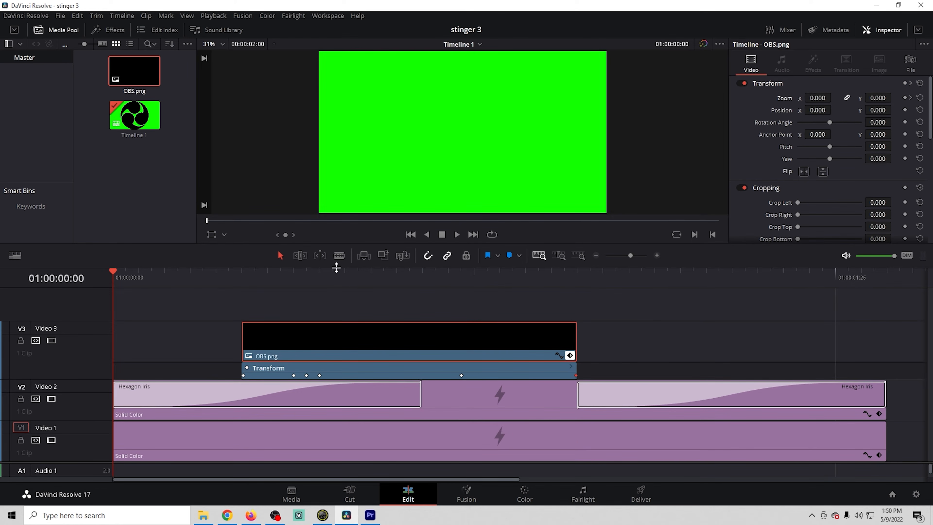
{"action": "left_click", "coordinate": [457, 234]}
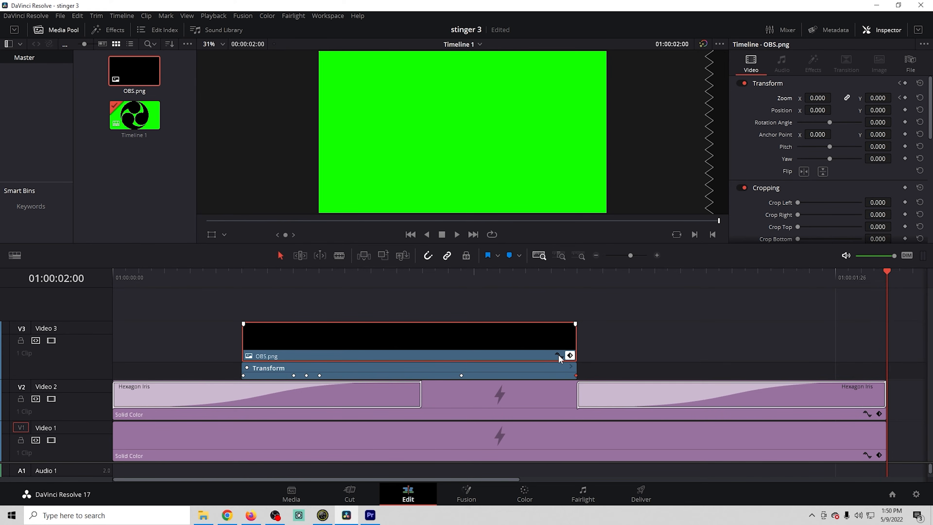
Show the OBS.png Zoom Y curve and smooth its first two keyframes, at 01:00:00:10 and 01:00:00:14
{"action": "left_click", "coordinate": [557, 355]}
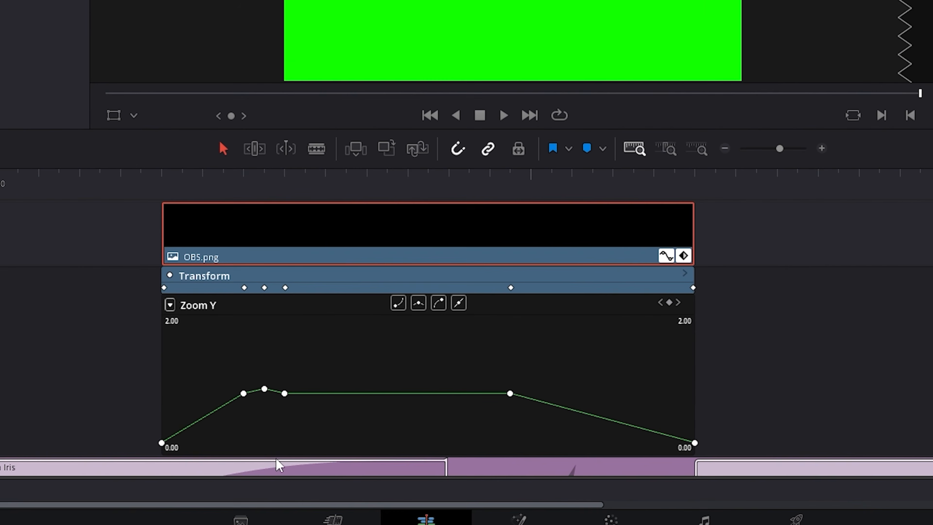
{"action": "left_click", "coordinate": [161, 443]}
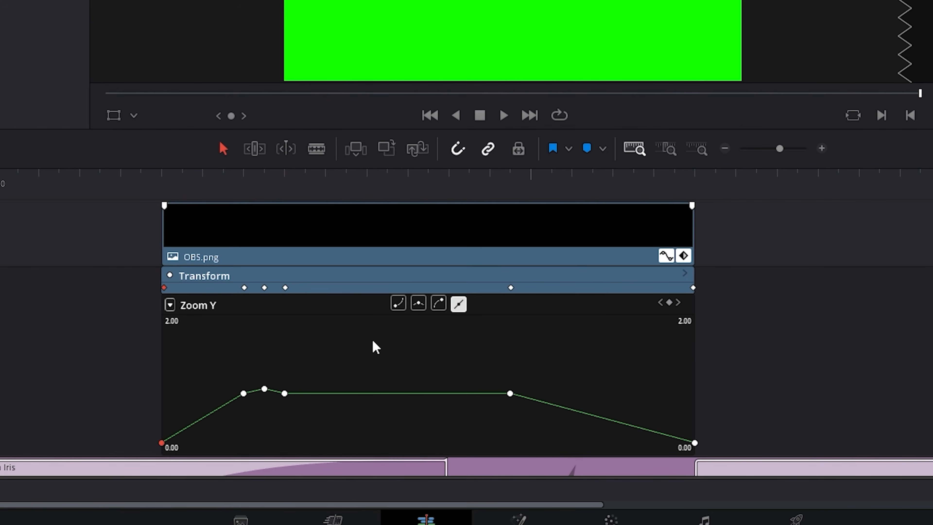
{"action": "left_click", "coordinate": [419, 306]}
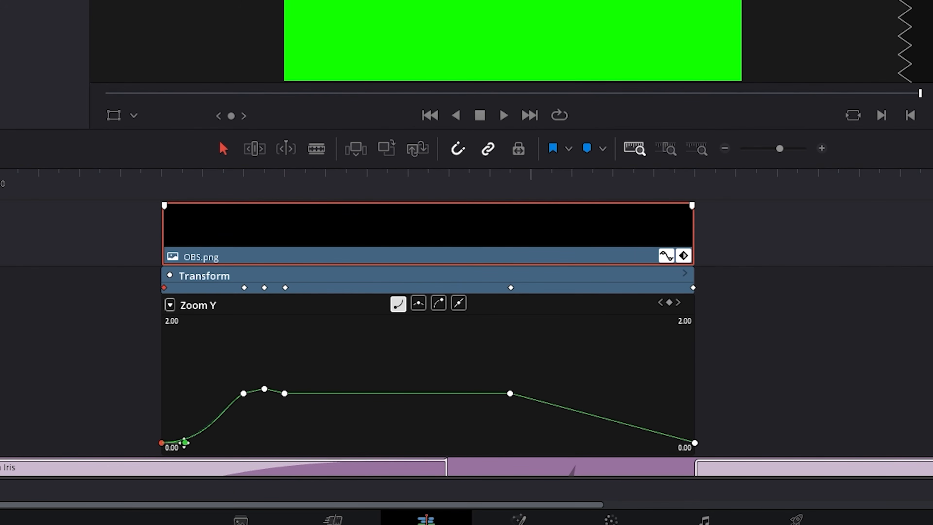
{"action": "left_click", "coordinate": [243, 393]}
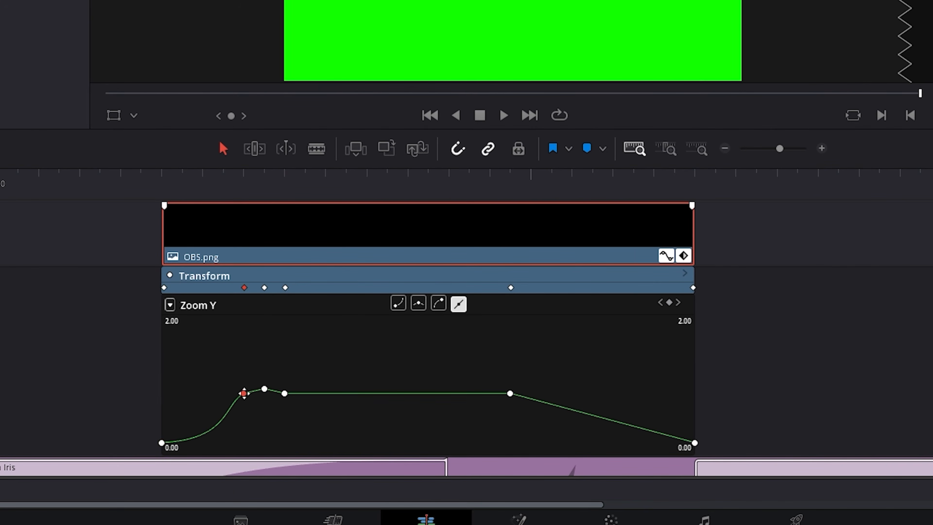
{"action": "left_click", "coordinate": [418, 304]}
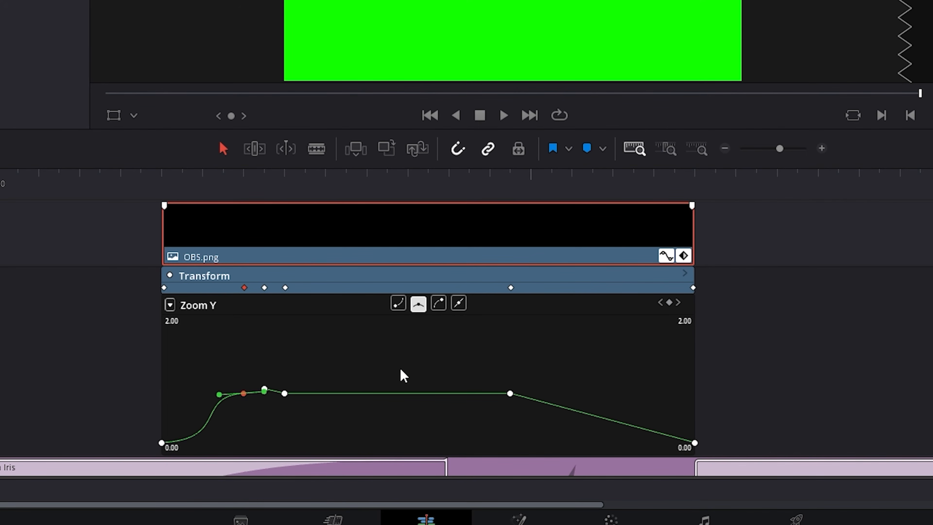
Smooth the Zoom Y keyframe at 01:00:00:27 with a lengthened handle, and ease the curve into the final keyframe
{"action": "left_click", "coordinate": [509, 393]}
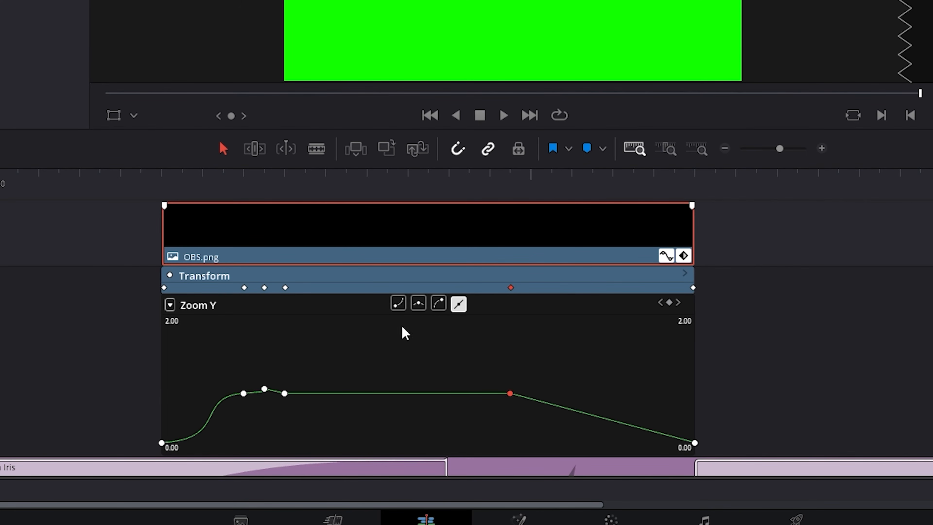
{"action": "left_click", "coordinate": [418, 305]}
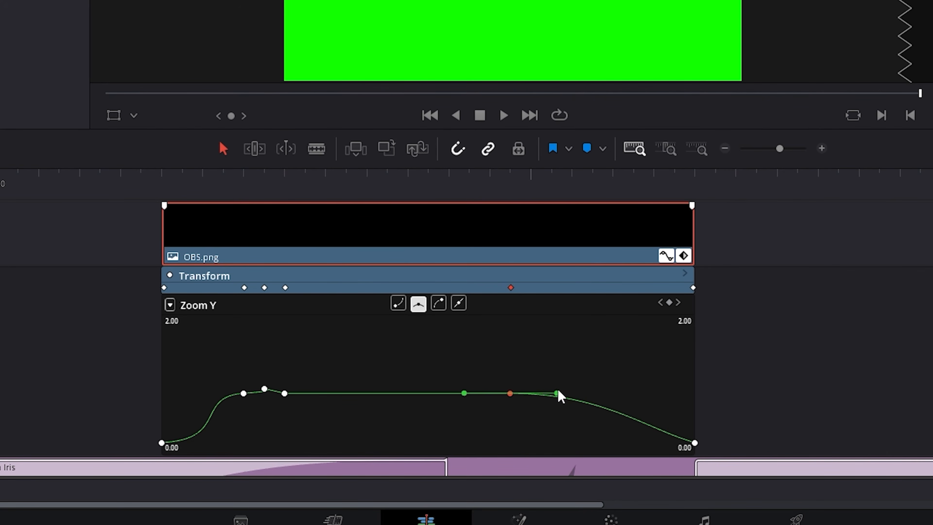
{"action": "left_click", "coordinate": [510, 393]}
{"action": "left_click_drag", "start_coordinate": [554, 391], "coordinate": [599, 394]}
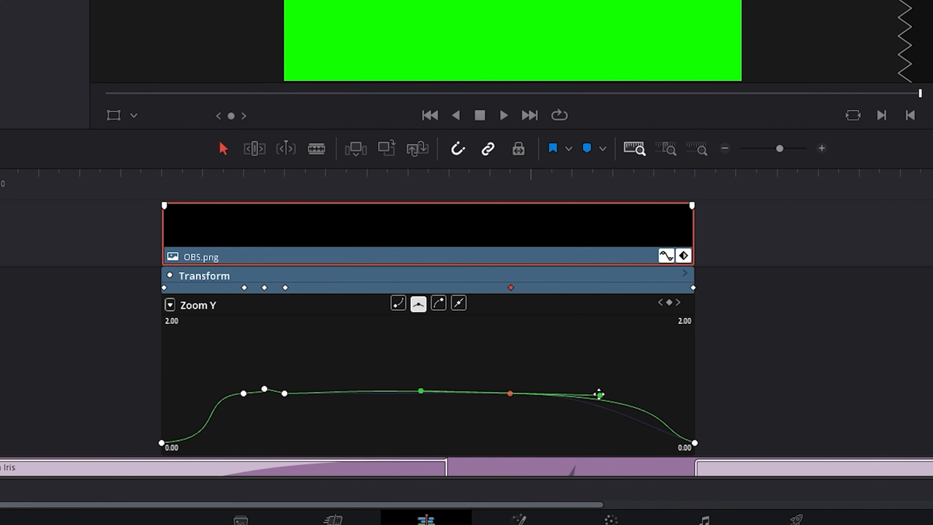
{"action": "left_click", "coordinate": [694, 443]}
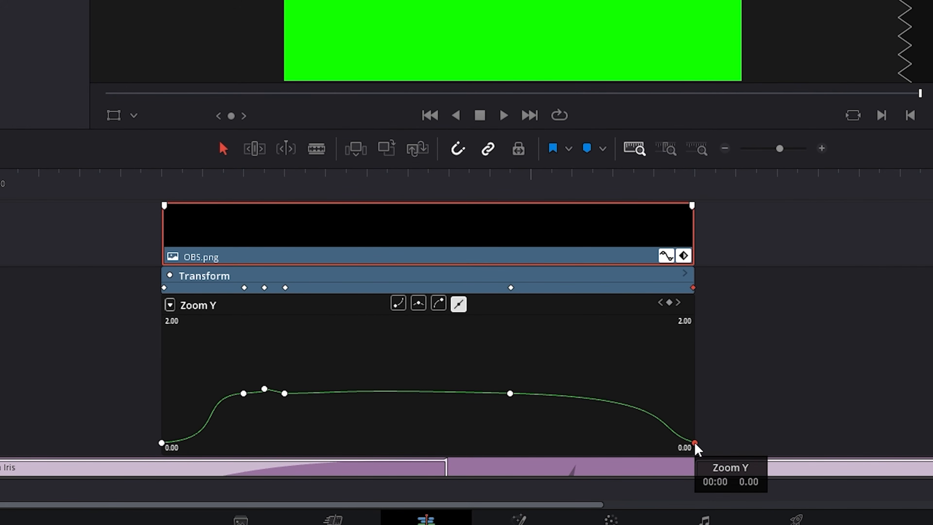
{"action": "left_click", "coordinate": [419, 304]}
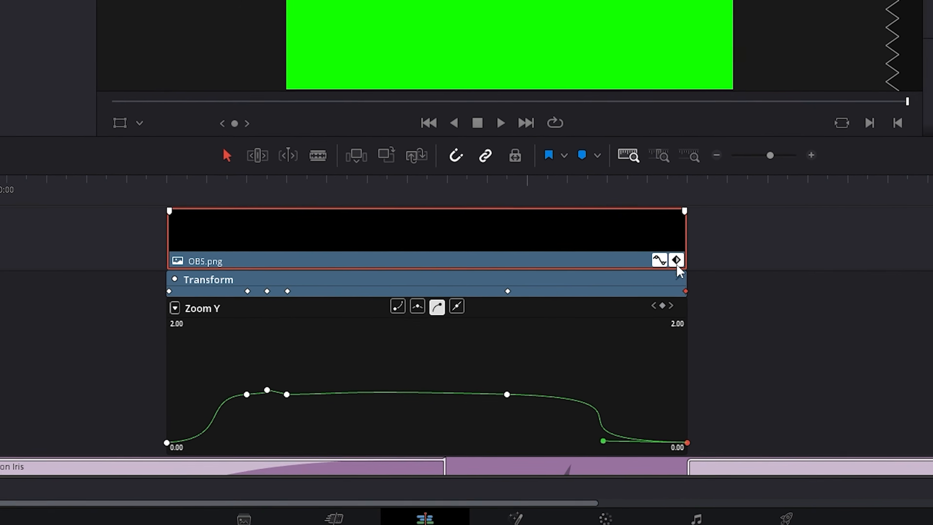
{"action": "left_click", "coordinate": [776, 147]}
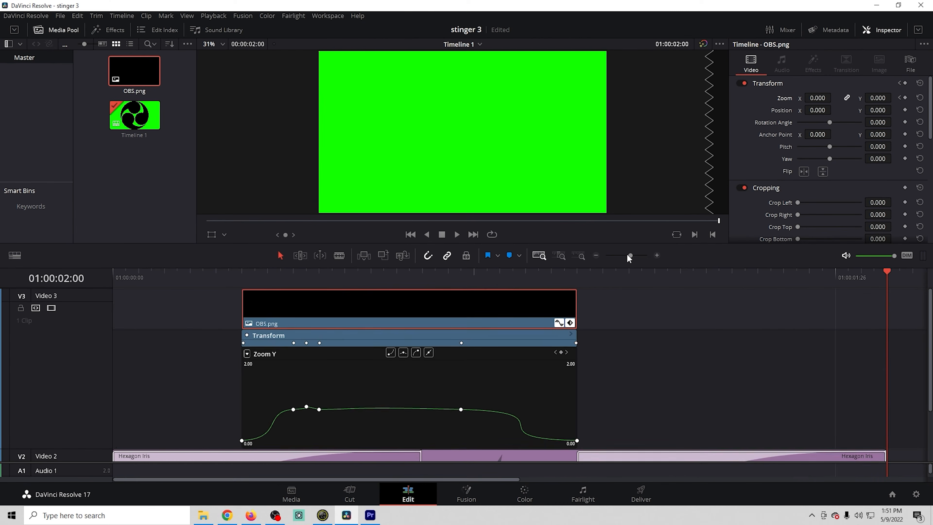
Smooth the Zoom Y keyframe after the peak, and shift the peak and that keyframe rightward, the second to a value of 0.89
{"action": "left_click_drag", "start_coordinate": [627, 254], "coordinate": [643, 253]}
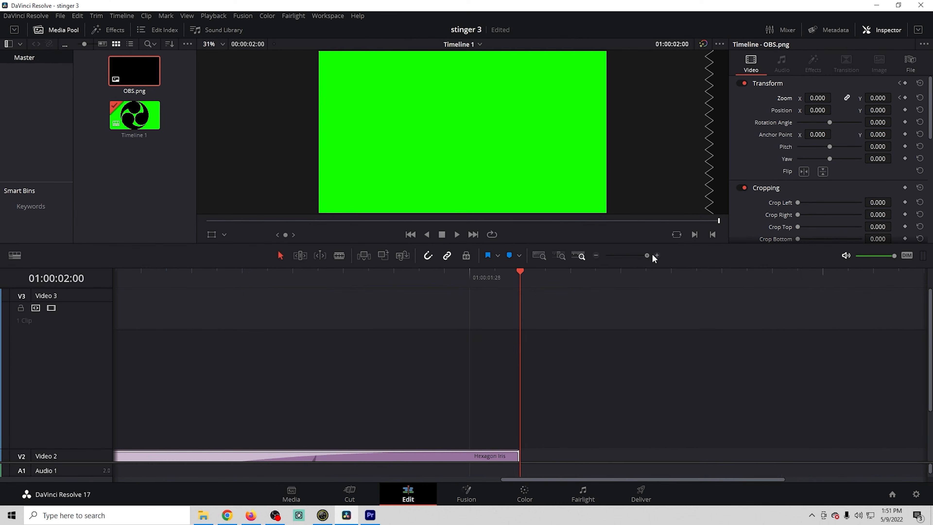
{"action": "left_click_drag", "start_coordinate": [416, 479], "coordinate": [295, 488]}
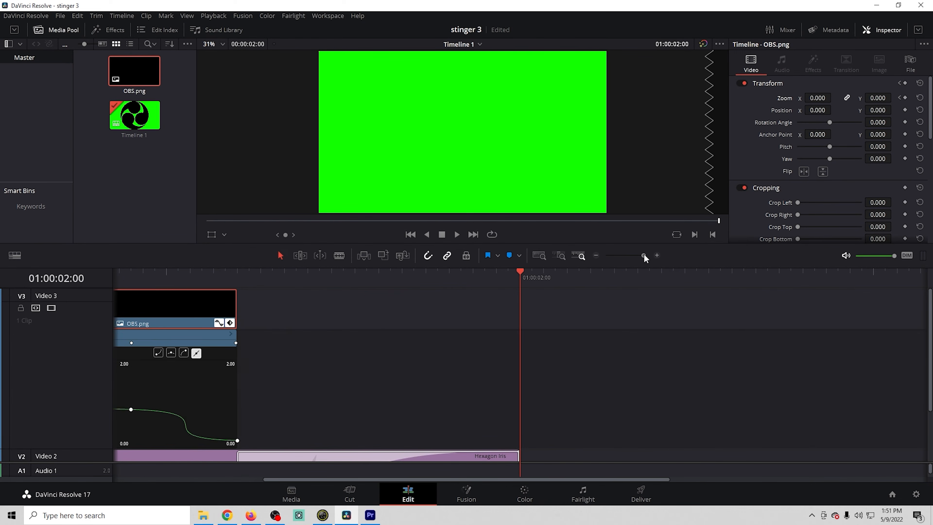
{"action": "left_click", "coordinate": [539, 255]}
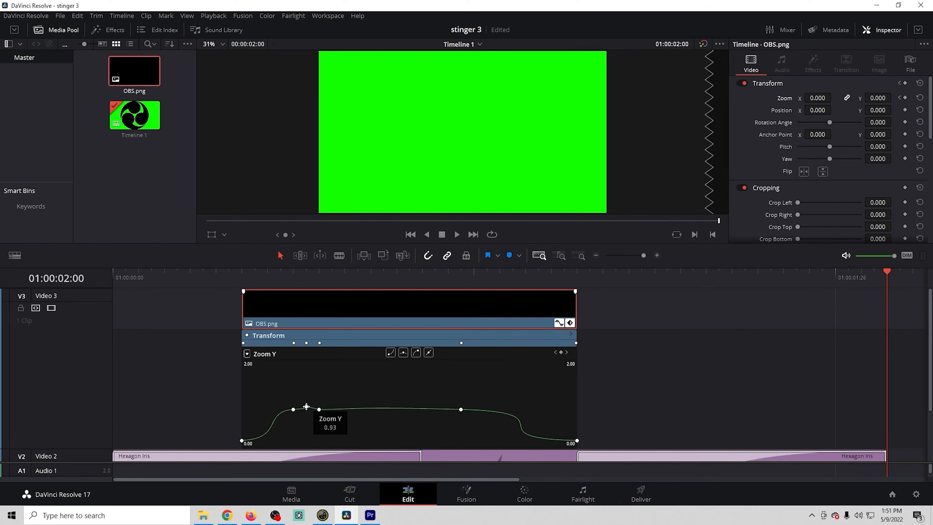
{"action": "left_click", "coordinate": [318, 410]}
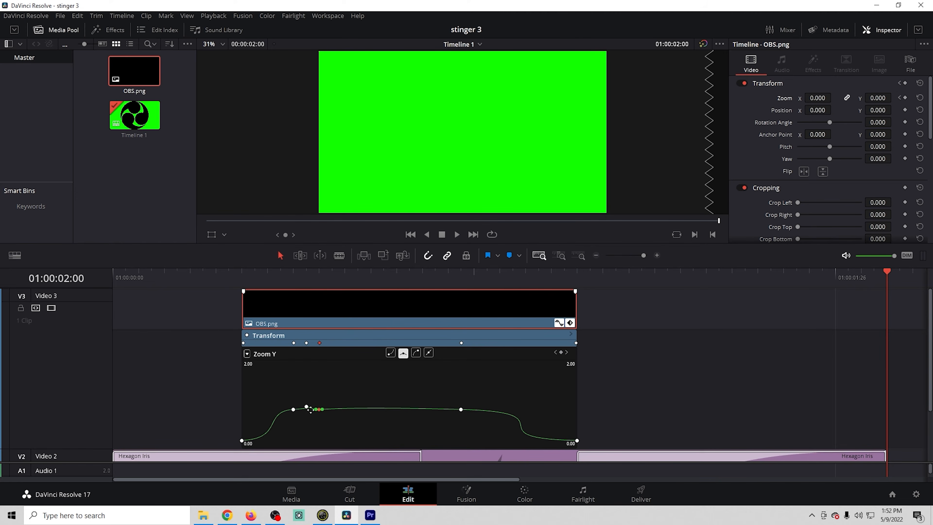
{"action": "left_click", "coordinate": [307, 407]}
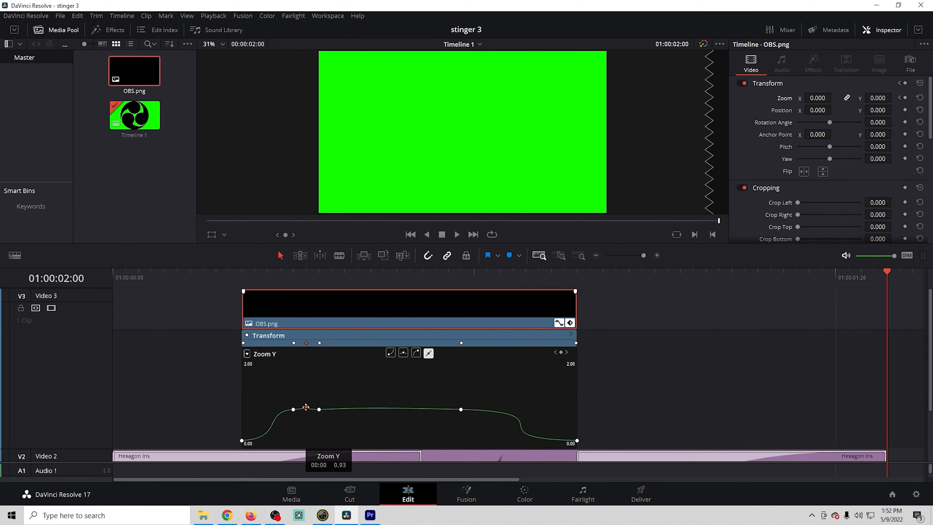
{"action": "left_click", "coordinate": [404, 354]}
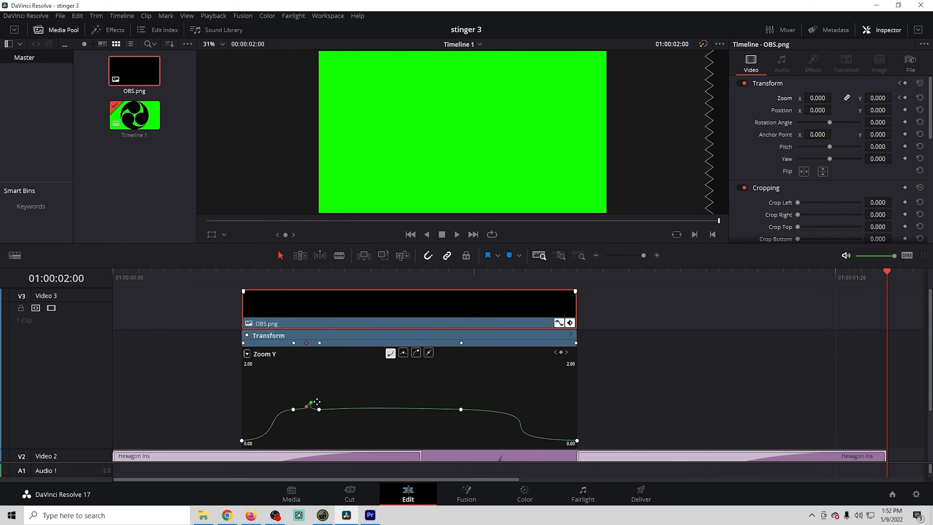
{"action": "left_click", "coordinate": [429, 353]}
{"action": "left_click_drag", "start_coordinate": [318, 409], "coordinate": [367, 408]}
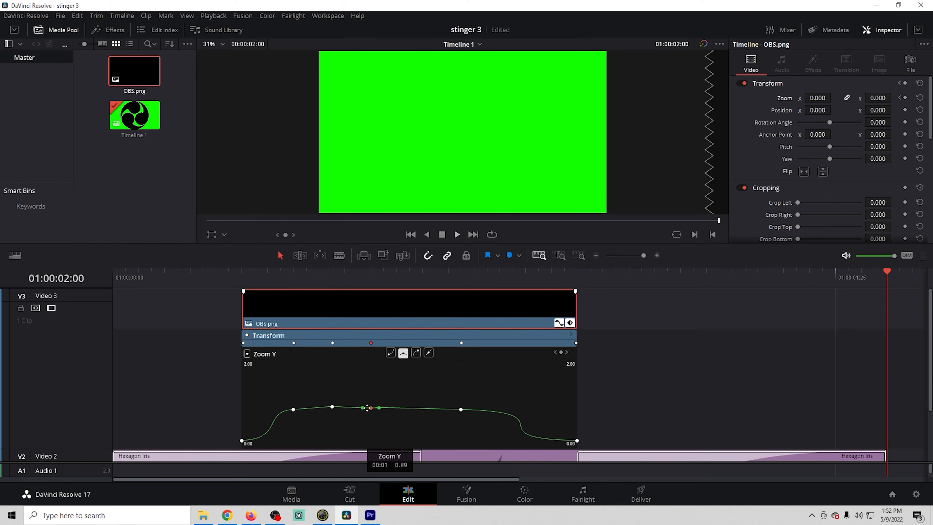
Hide the OBS.png curve and keyframe tracks on Video 3 and play back the stinger
{"action": "left_click", "coordinate": [457, 235]}
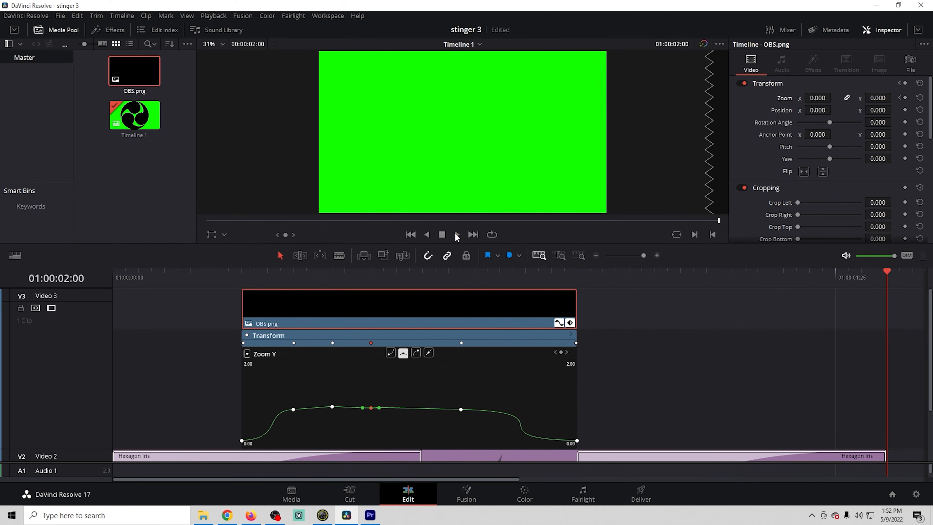
{"action": "left_click", "coordinate": [558, 323]}
{"action": "left_click", "coordinate": [570, 355]}
{"action": "left_click", "coordinate": [456, 234]}
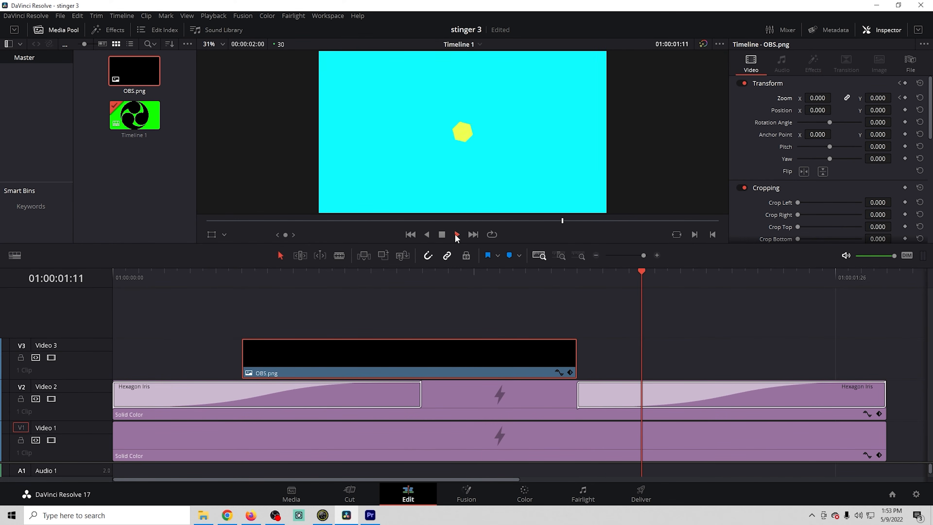
Render the timeline as hex sting gs in QuickTime H.264 to C:\Quick Edit\DA Trans
{"action": "left_click", "coordinate": [635, 494]}
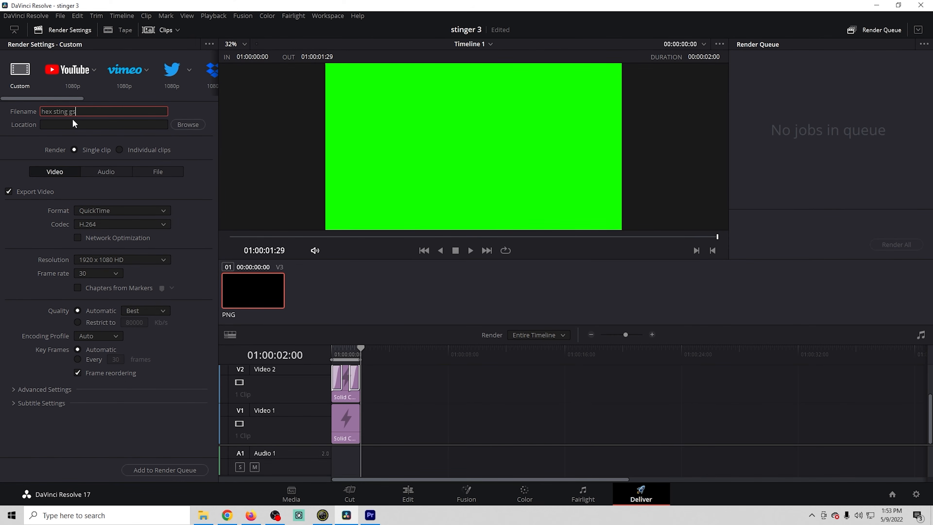
{"action": "left_click", "coordinate": [188, 125]}
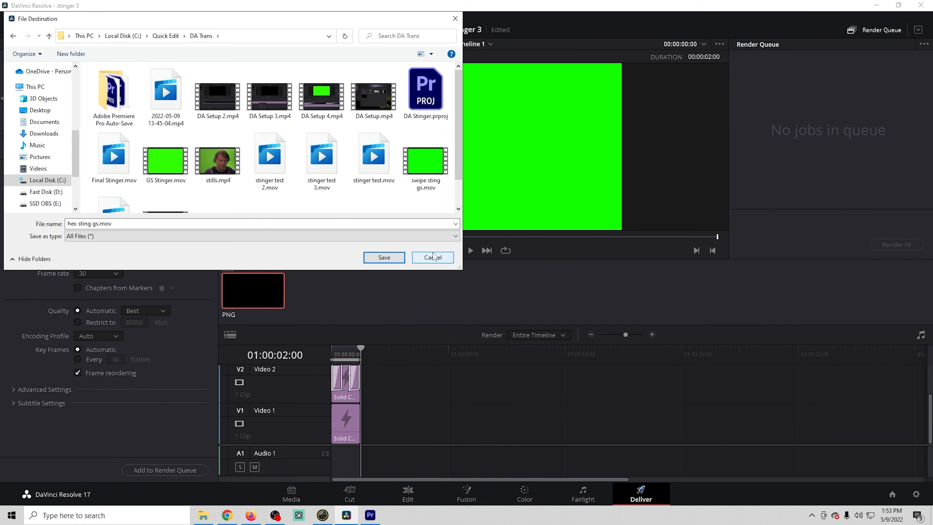
{"action": "left_click", "coordinate": [390, 259]}
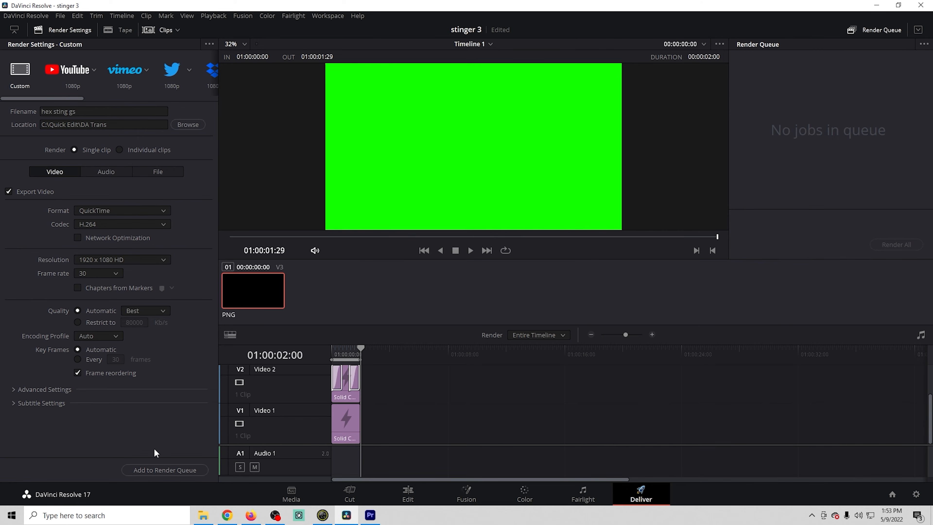
{"action": "left_click", "coordinate": [159, 470]}
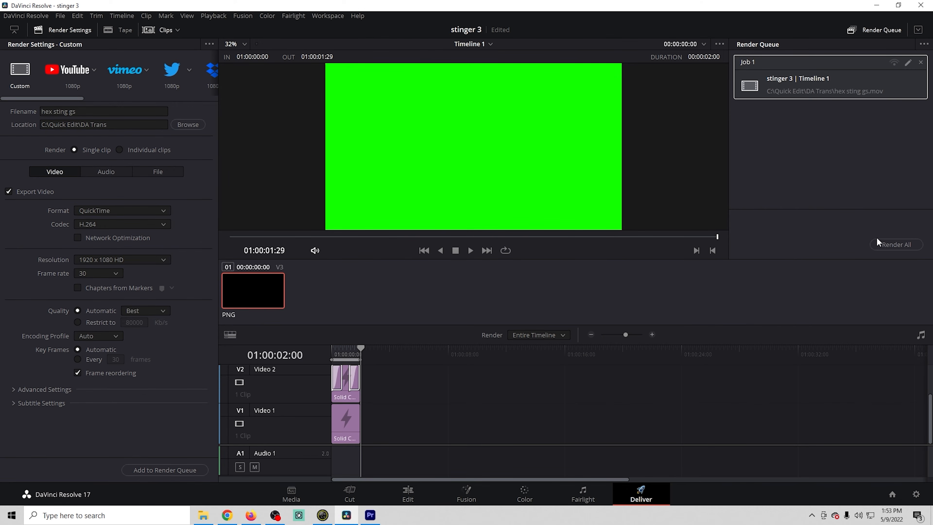
{"action": "left_click", "coordinate": [896, 244]}
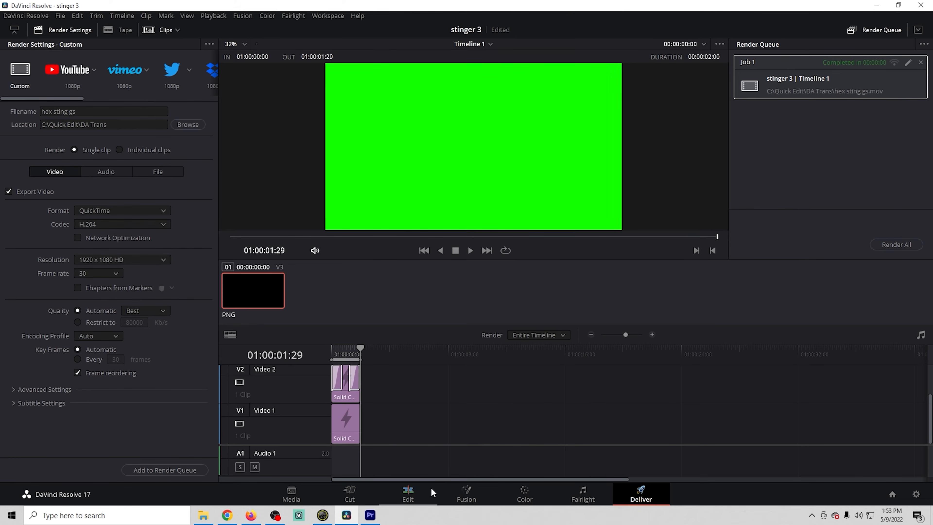
Import the rendered hex sting gs.mov into the media pool and create a new timeline from it
{"action": "left_click", "coordinate": [408, 497]}
{"action": "key", "text": "alt+Tab"}
{"action": "left_click_drag", "start_coordinate": [368, 247], "coordinate": [151, 159]}
{"action": "right_click", "coordinate": [140, 72]}
{"action": "left_click", "coordinate": [205, 83]}
{"action": "left_click", "coordinate": [553, 297]}
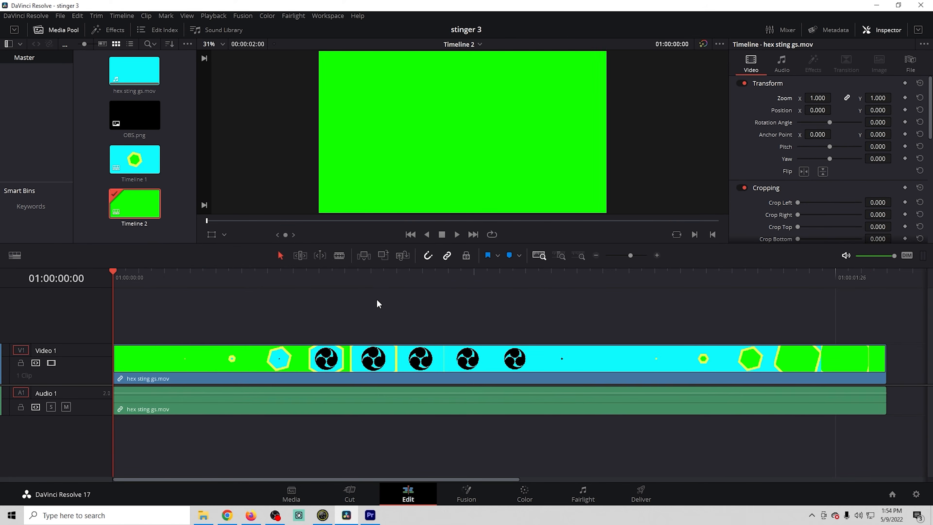
On the Color page, connect the clip node to a new alpha output, sample the green with the HSL qualifier and invert the selection
{"action": "left_click_drag", "start_coordinate": [162, 283], "coordinate": [295, 309]}
{"action": "left_click", "coordinate": [525, 495]}
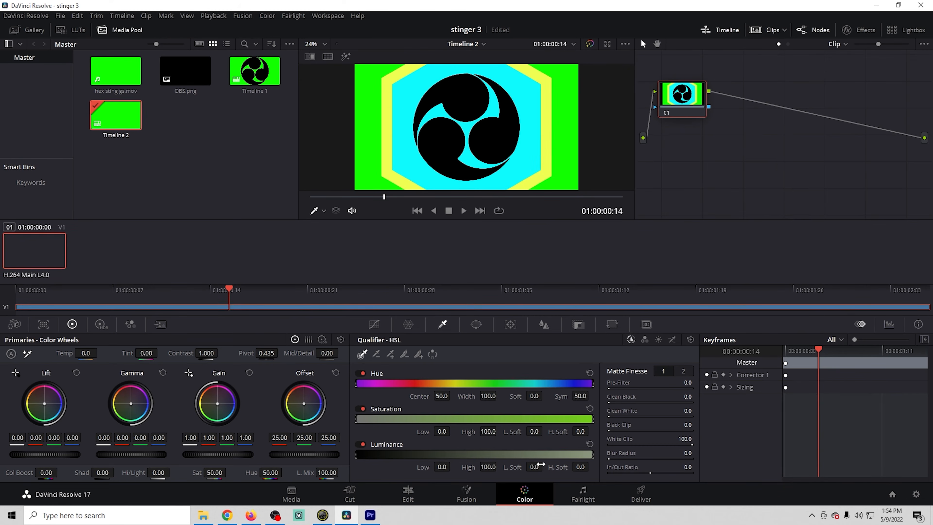
{"action": "right_click", "coordinate": [773, 133]}
{"action": "left_click", "coordinate": [791, 172]}
{"action": "left_click_drag", "start_coordinate": [709, 107], "coordinate": [925, 156]}
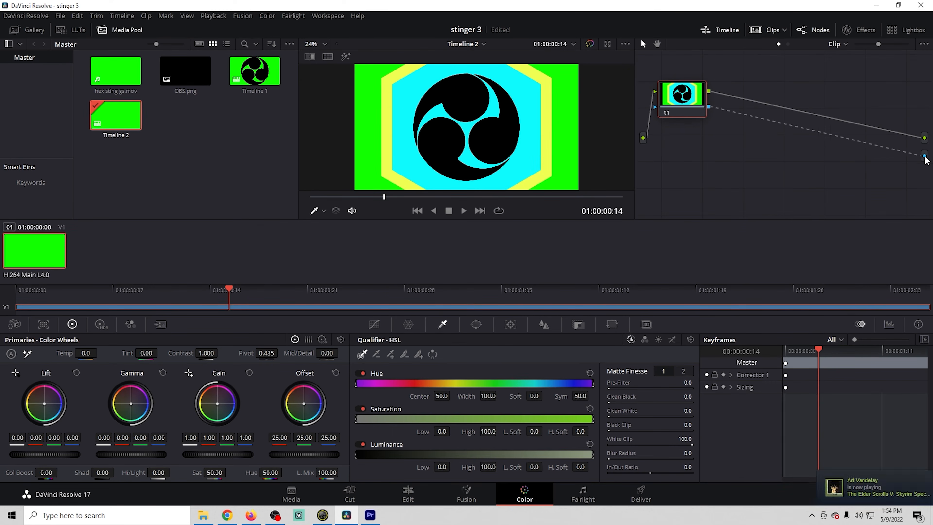
{"action": "left_click", "coordinate": [373, 171]}
{"action": "left_click", "coordinate": [433, 355]}
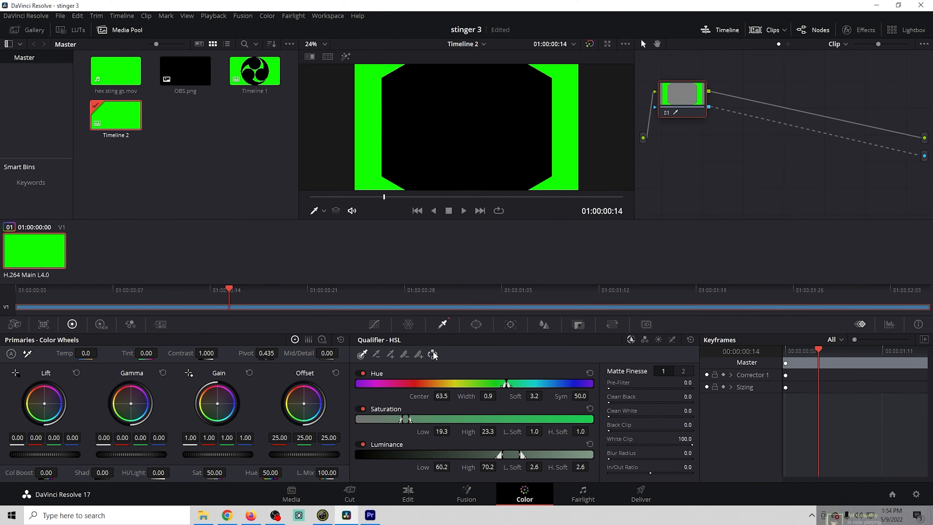
Play the keyed hexagon stinger from the start on the Edit page to check its transparency
{"action": "left_click", "coordinate": [408, 494]}
{"action": "left_click", "coordinate": [410, 234]}
{"action": "left_click", "coordinate": [457, 234]}
{"action": "left_click", "coordinate": [411, 234]}
{"action": "left_click", "coordinate": [457, 235]}
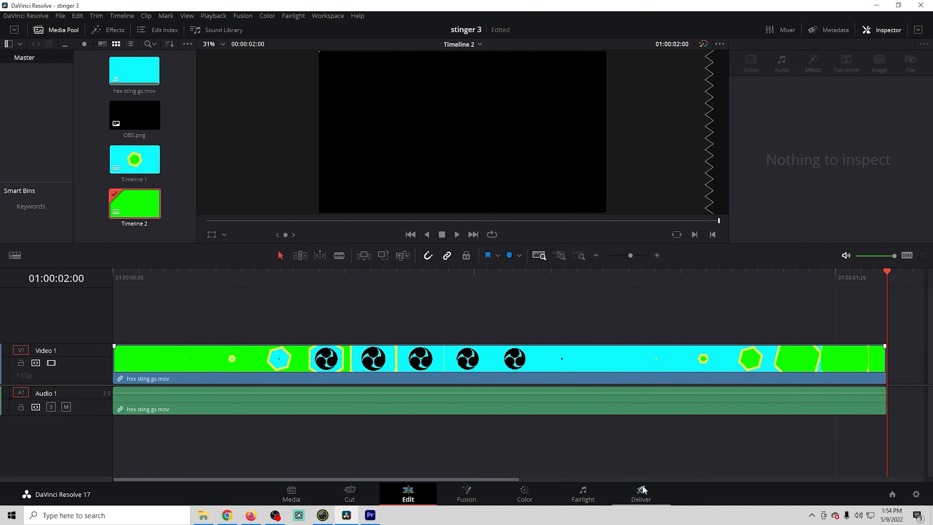
Render the timeline as hex sting in QuickTime, codec Uncompressed, type BGRA 8-bit, with Export Alpha enabled
{"action": "left_click", "coordinate": [641, 493]}
{"action": "left_click", "coordinate": [104, 224]}
{"action": "left_click", "coordinate": [100, 292]}
{"action": "left_click", "coordinate": [111, 238]}
{"action": "left_click", "coordinate": [95, 279]}
{"action": "left_click", "coordinate": [79, 300]}
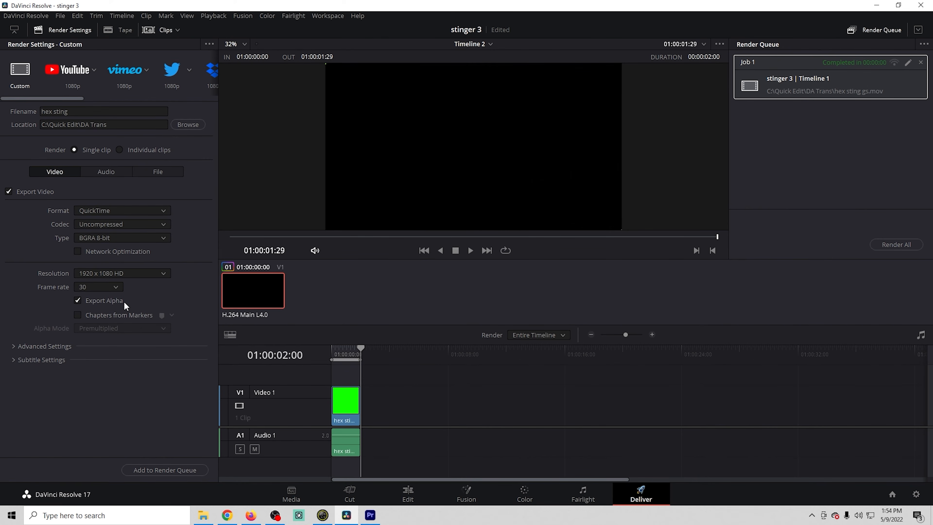
{"action": "left_click", "coordinate": [160, 470]}
{"action": "left_click", "coordinate": [896, 244]}
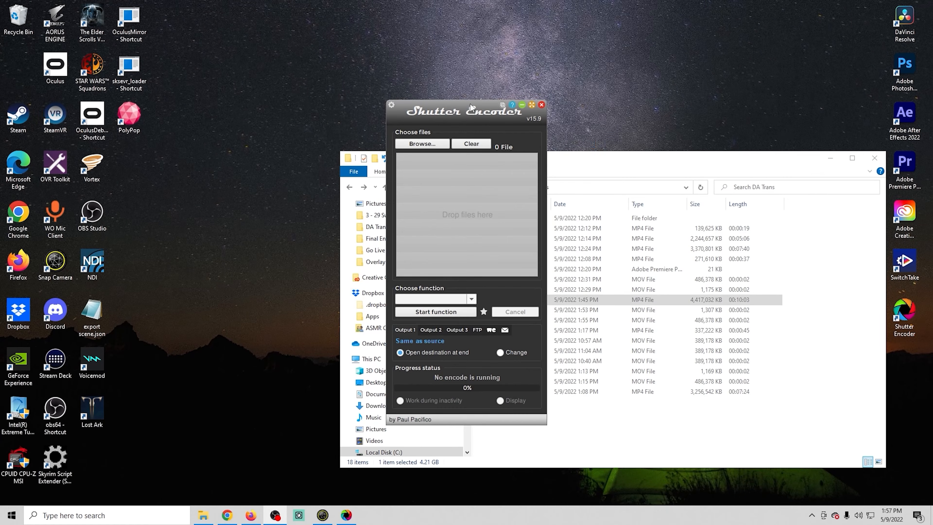
Add hex sting.mov, swipe sting.mov and Final Stinger.mov from the DA Trans folder to Shutter Encoder's file list
{"action": "left_click_drag", "start_coordinate": [460, 112], "coordinate": [229, 82]}
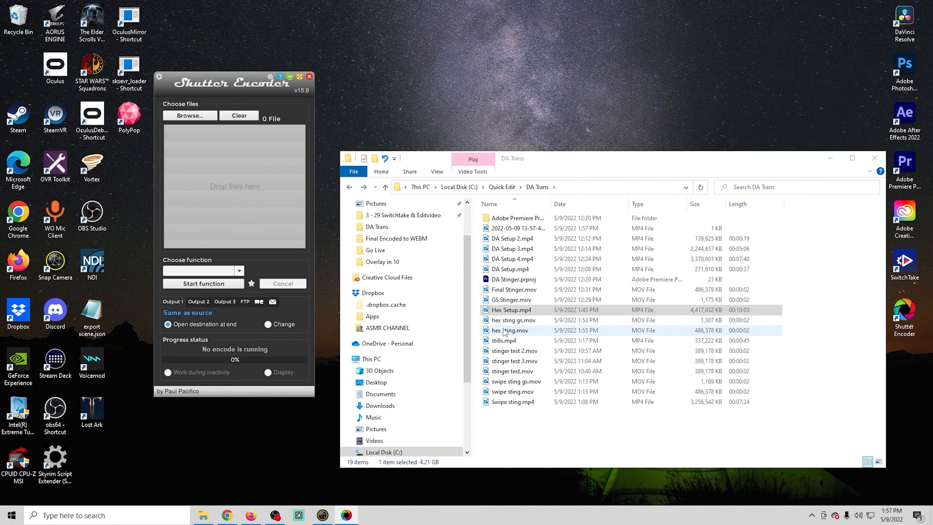
{"action": "left_click_drag", "start_coordinate": [506, 333], "coordinate": [239, 213]}
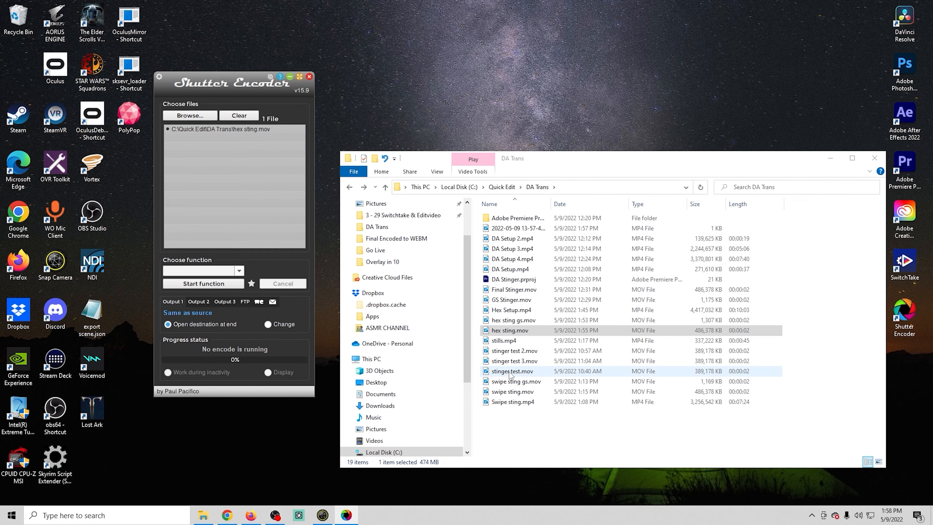
{"action": "left_click_drag", "start_coordinate": [511, 392], "coordinate": [240, 184]}
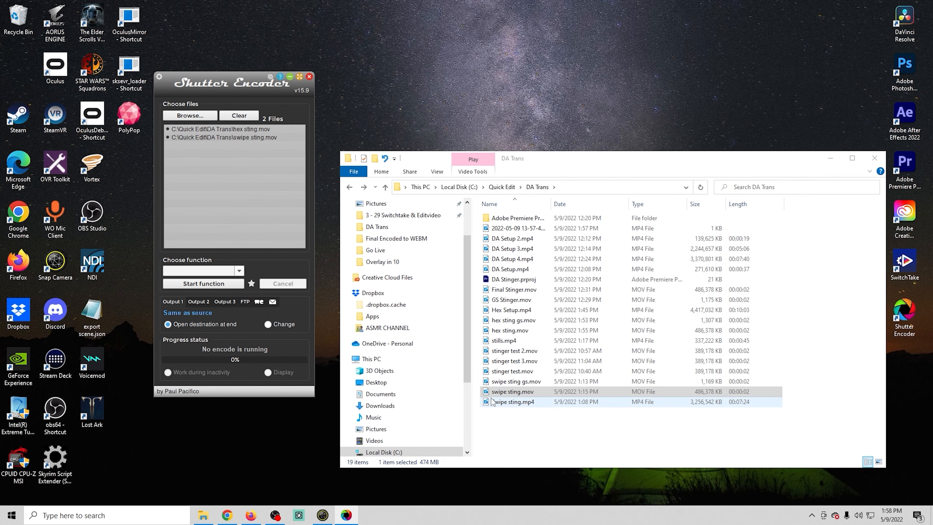
{"action": "left_click_drag", "start_coordinate": [513, 289], "coordinate": [252, 184]}
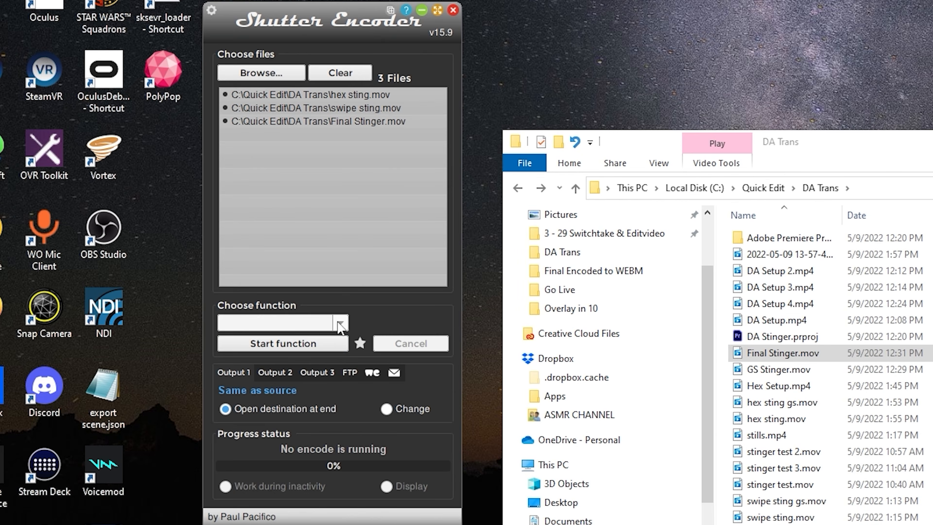
Choose the VP9 function with .webm output, enable the alpha channel in the advanced features, and start encoding the three files
{"action": "left_click", "coordinate": [340, 324]}
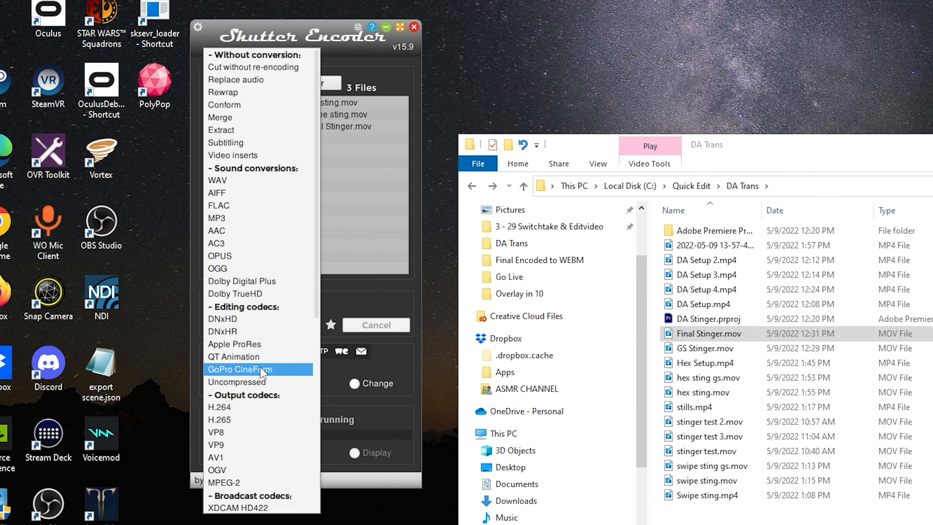
{"action": "left_click", "coordinate": [235, 446]}
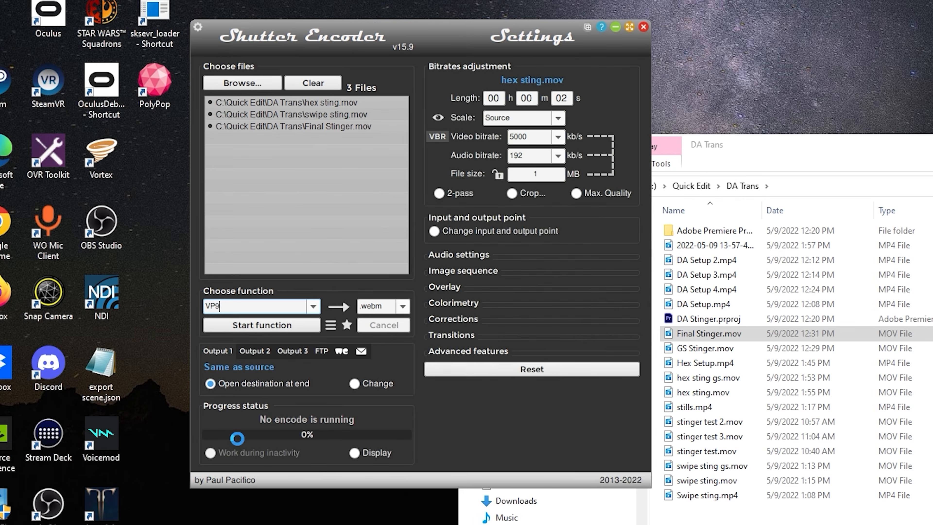
{"action": "left_click", "coordinate": [462, 352]}
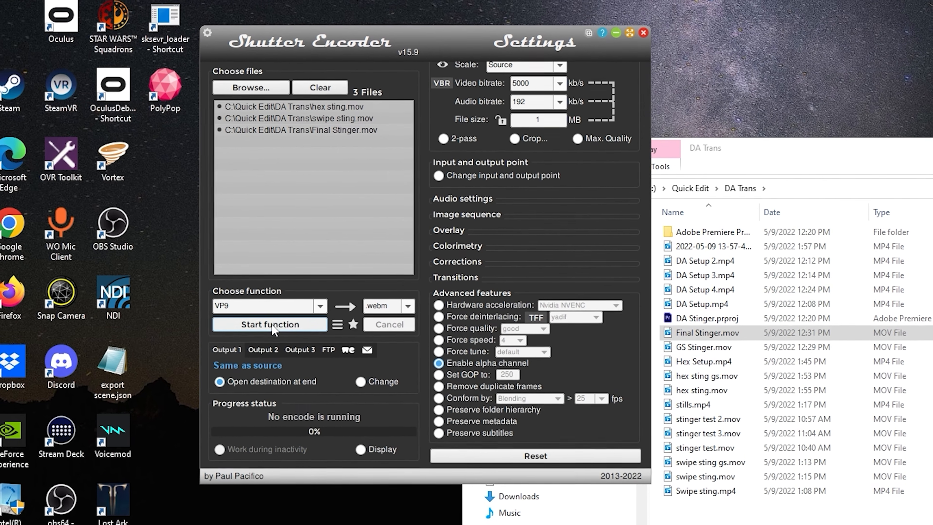
{"action": "left_click", "coordinate": [261, 325]}
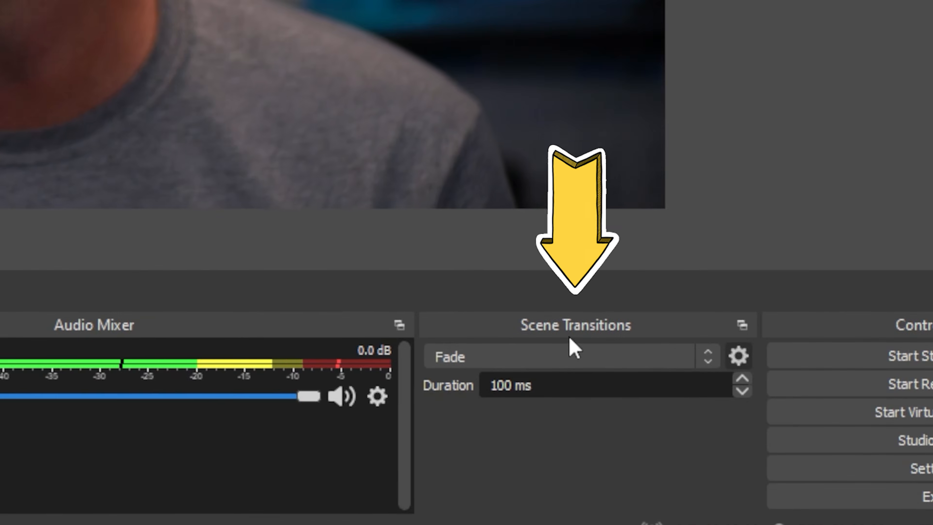
In OBS Studio, add a Stinger scene transition named simple
{"action": "left_click", "coordinate": [701, 361]}
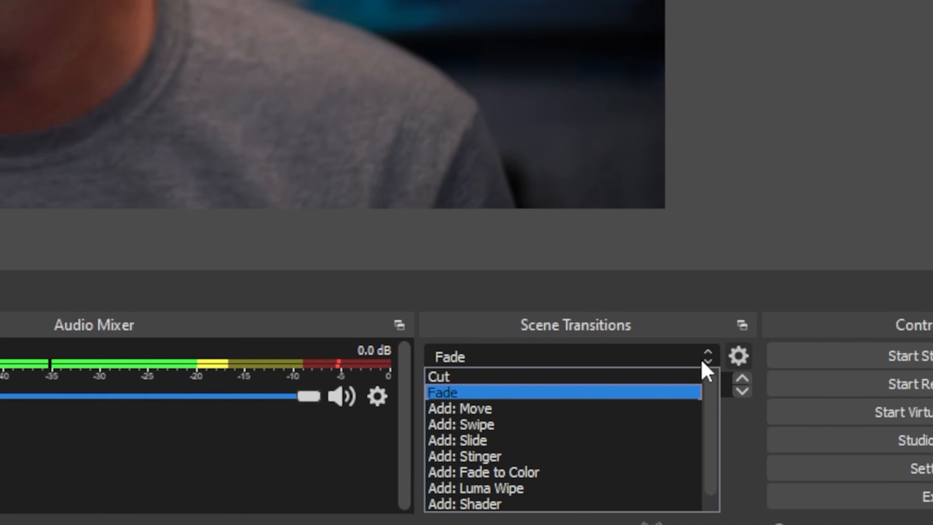
{"action": "left_click", "coordinate": [606, 456]}
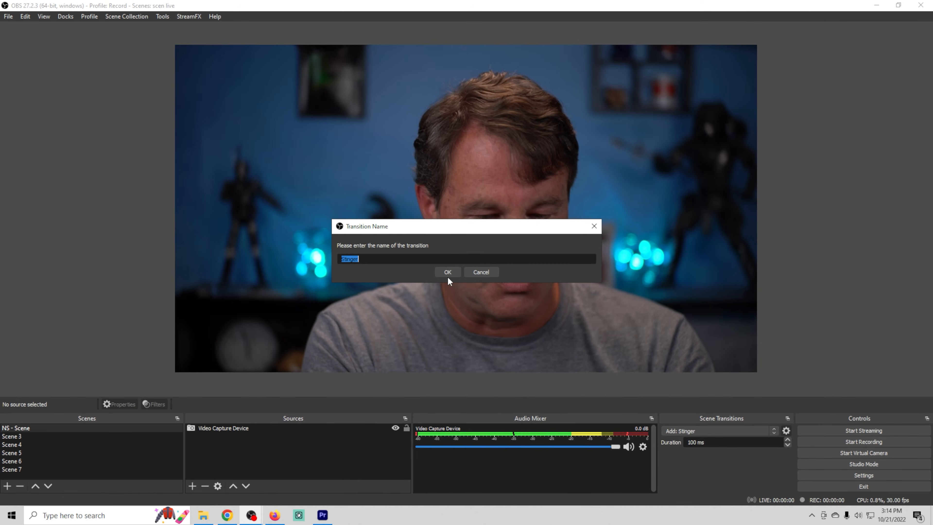
{"action": "type", "text": "si"}
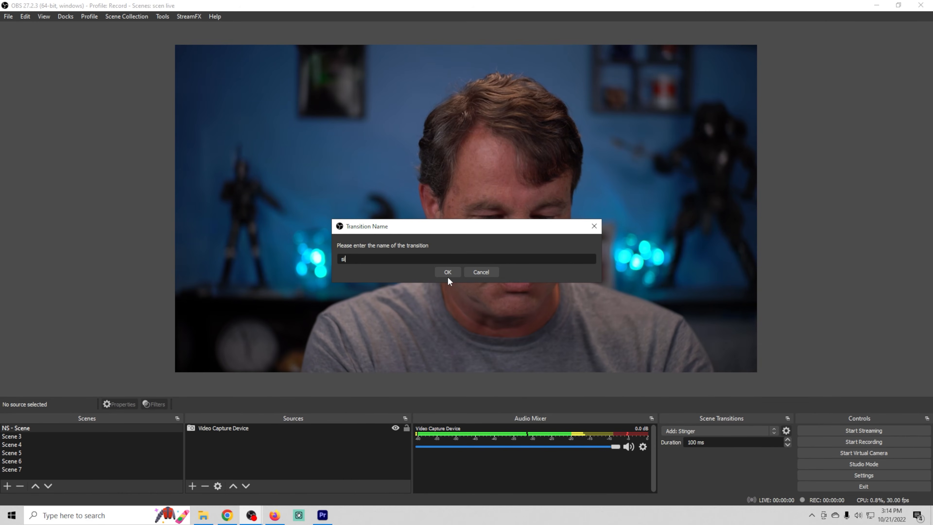
{"action": "type", "text": "mple"}
{"action": "left_click", "coordinate": [448, 276]}
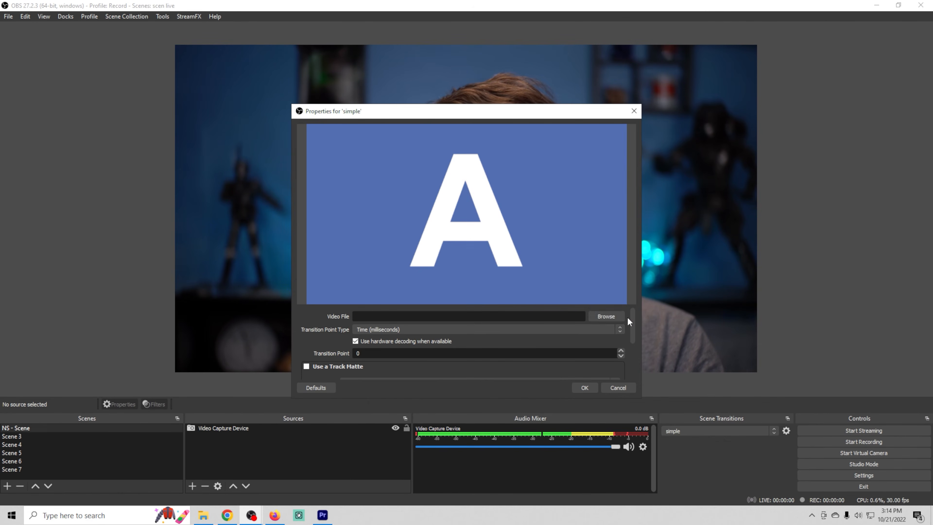
Load Simple_VP9.webm as the stinger's video file, set the transition point type to Frame and the transition point to 30
{"action": "left_click", "coordinate": [611, 316]}
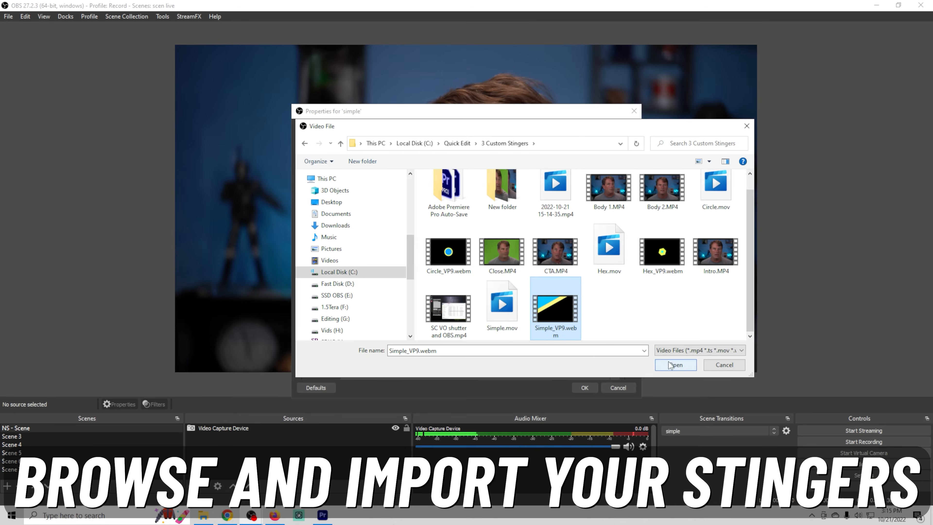
{"action": "left_click", "coordinate": [670, 362]}
{"action": "left_click", "coordinate": [378, 329]}
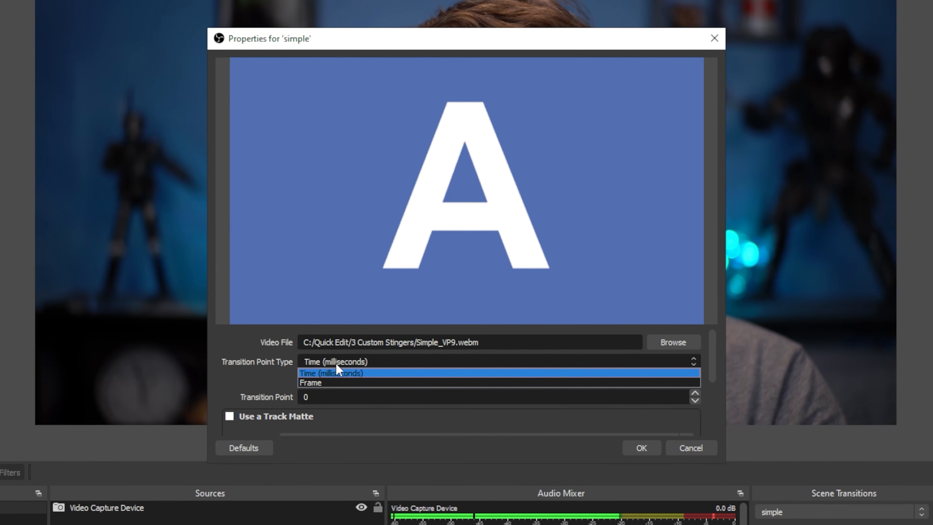
{"action": "left_click", "coordinate": [337, 383]}
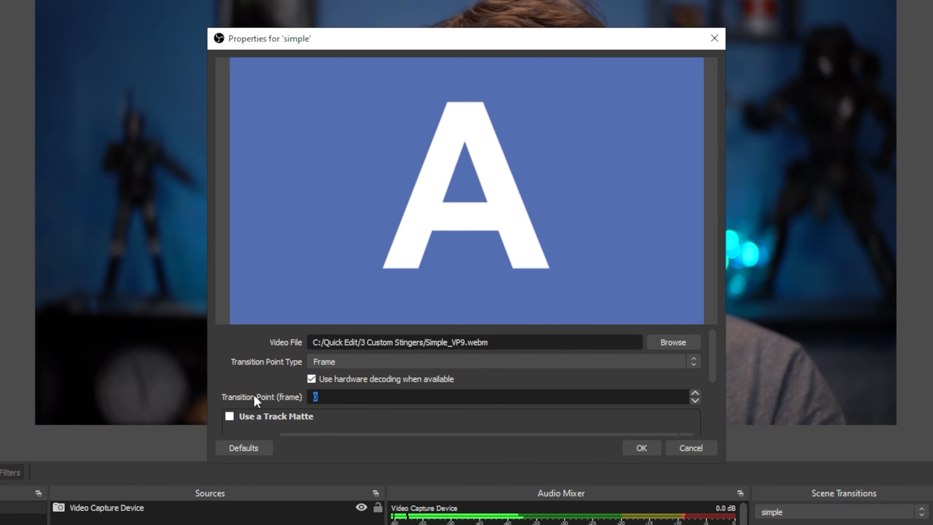
{"action": "type", "text": "30"}
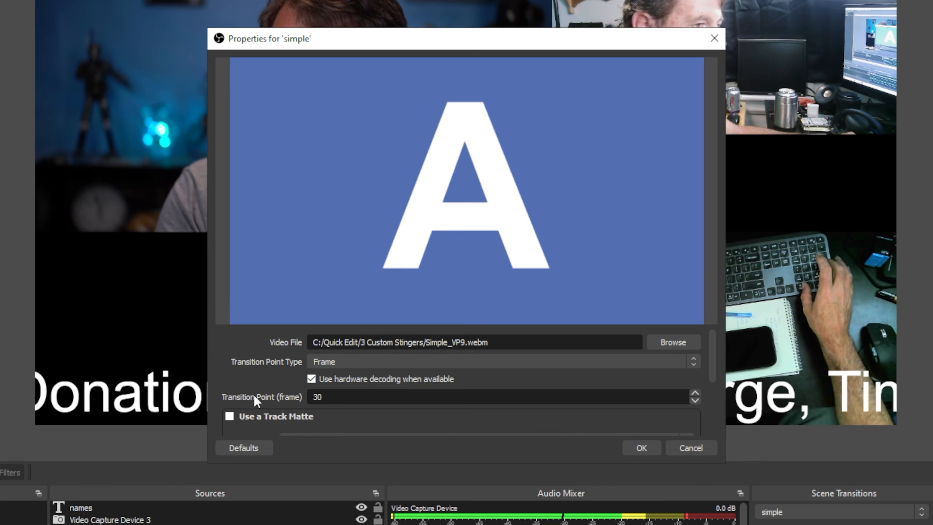
Preview the simple transition, set its audio fade style to Crossfade and accept the properties
{"action": "scroll", "coordinate": [256, 400], "scroll_direction": "down", "scroll_amount": 5}
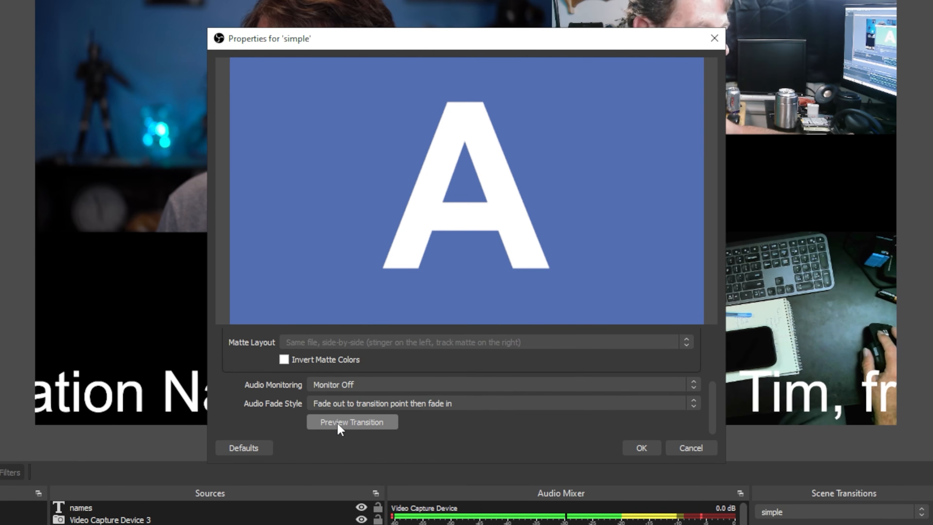
{"action": "left_click", "coordinate": [339, 423]}
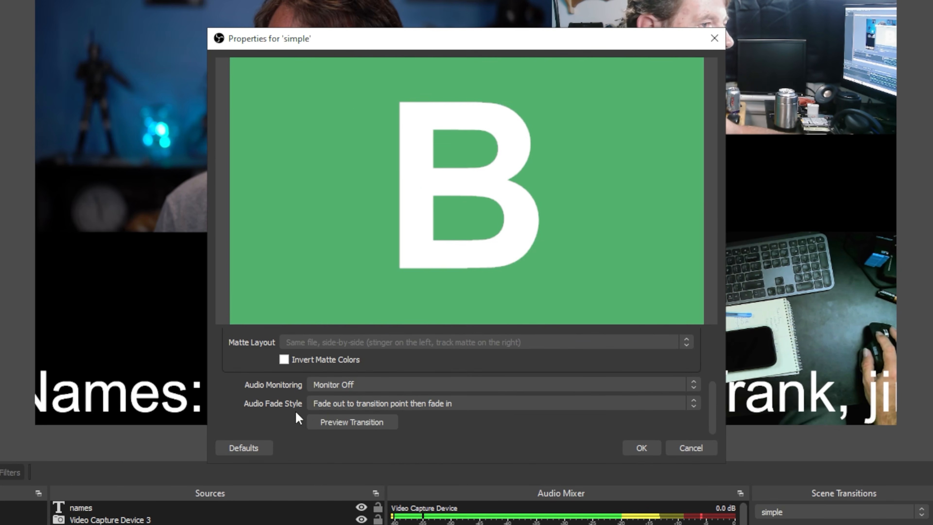
{"action": "left_click", "coordinate": [349, 401]}
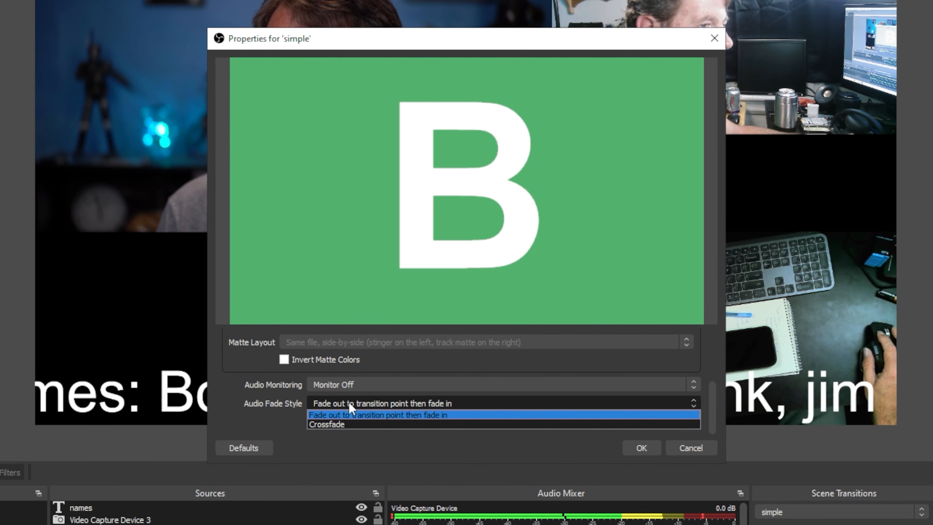
{"action": "left_click", "coordinate": [349, 423]}
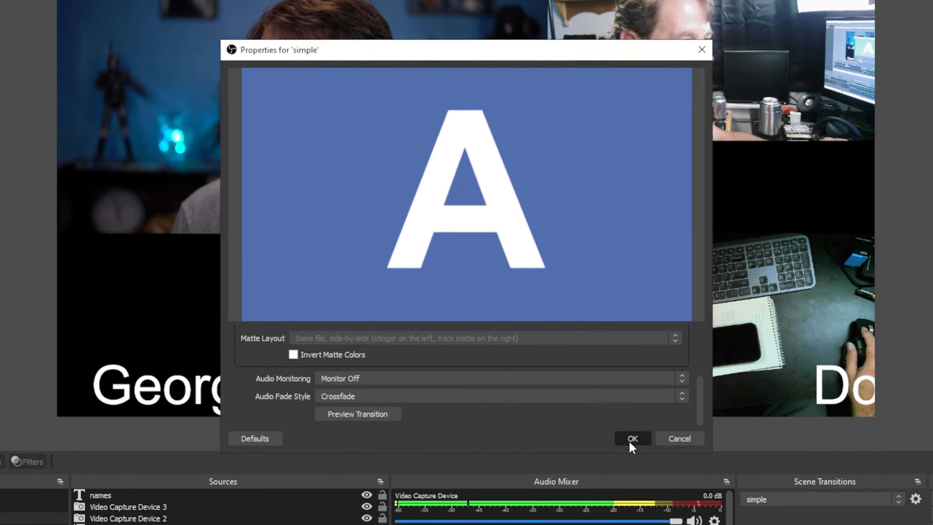
{"action": "left_click", "coordinate": [638, 447]}
Test the simple stinger by switching to Scene 3 and Scene 5
{"action": "left_click", "coordinate": [41, 437]}
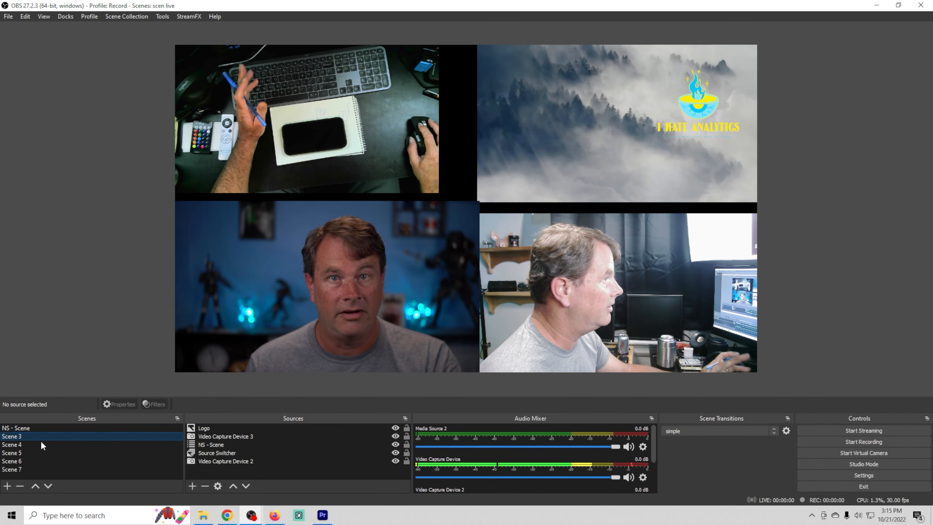
{"action": "left_click", "coordinate": [43, 455]}
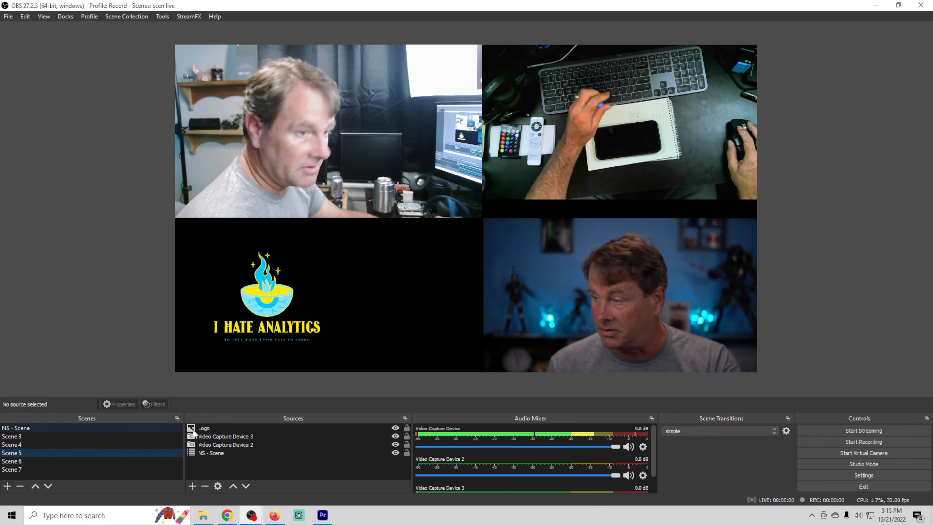
Add another Stinger scene transition named hex
{"action": "left_click", "coordinate": [775, 432]}
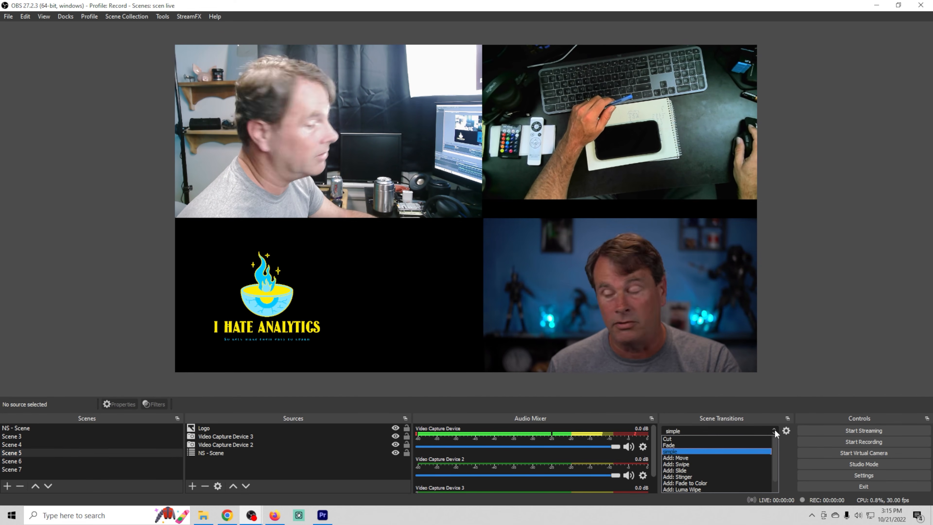
{"action": "left_click", "coordinate": [714, 477]}
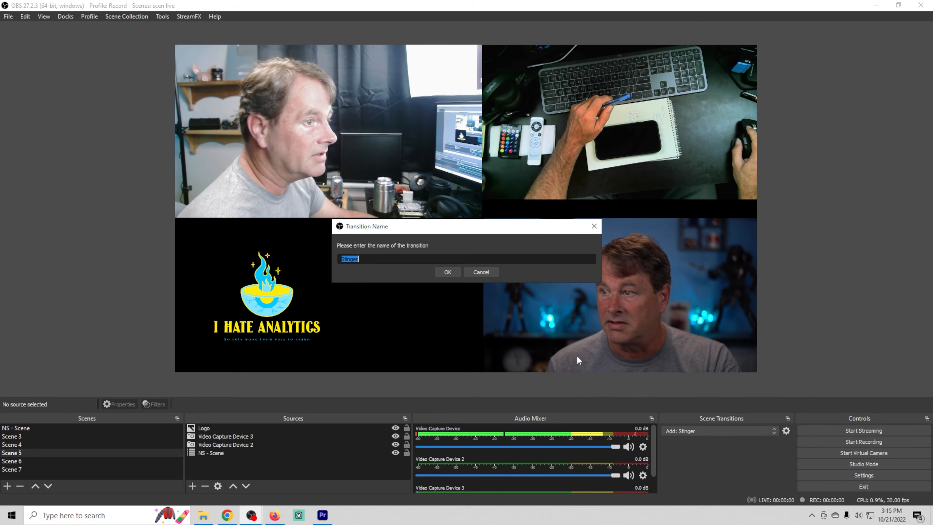
{"action": "type", "text": "hex"}
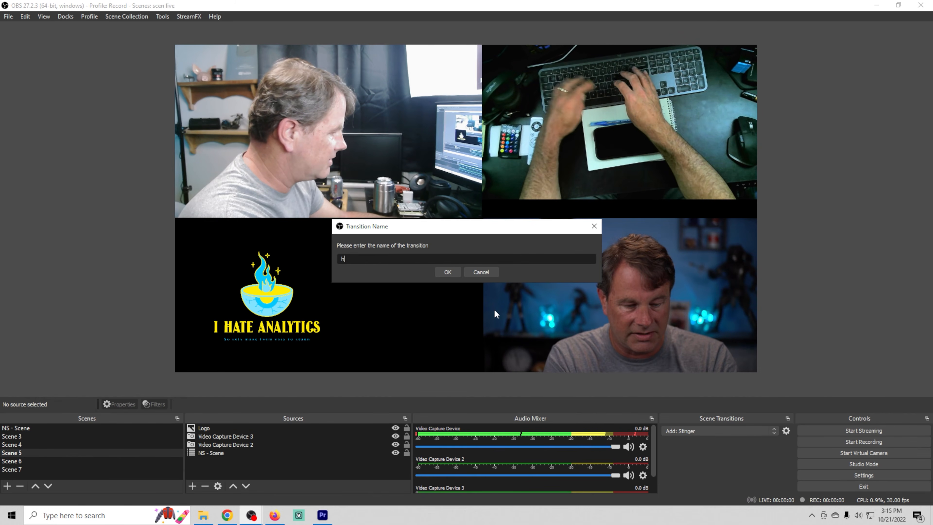
{"action": "left_click", "coordinate": [453, 271]}
Load Hex_VP9.webm as the hex transition's video file, with transition point type Frame and transition point 30
{"action": "left_click", "coordinate": [597, 316]}
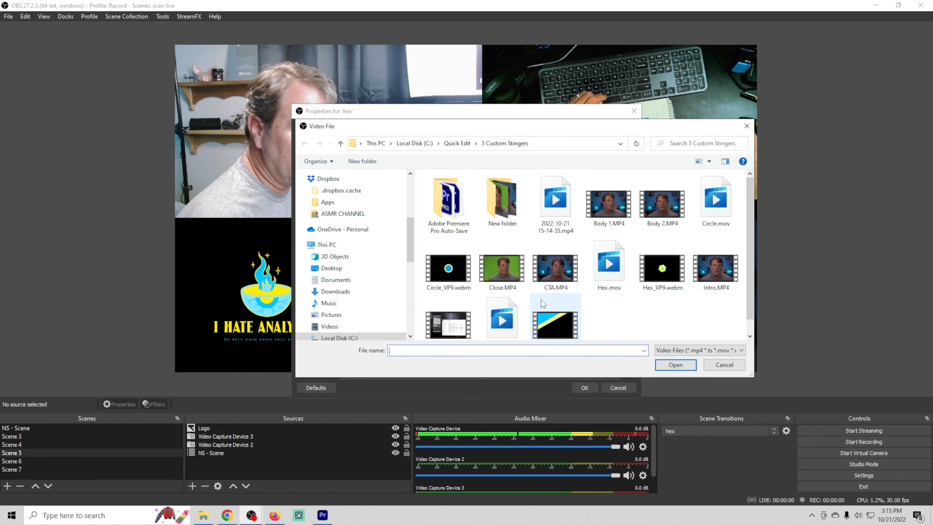
{"action": "left_click", "coordinate": [676, 365]}
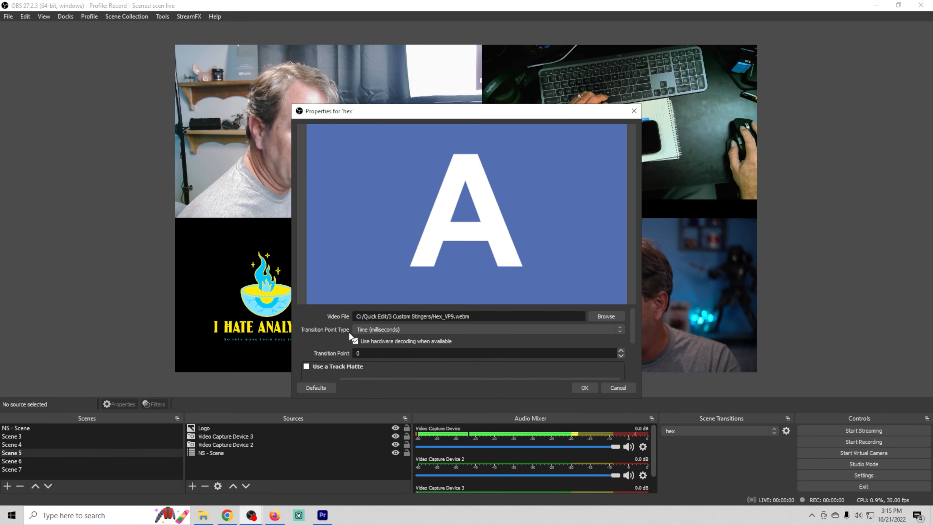
{"action": "left_click", "coordinate": [363, 329]}
{"action": "left_click", "coordinate": [365, 344]}
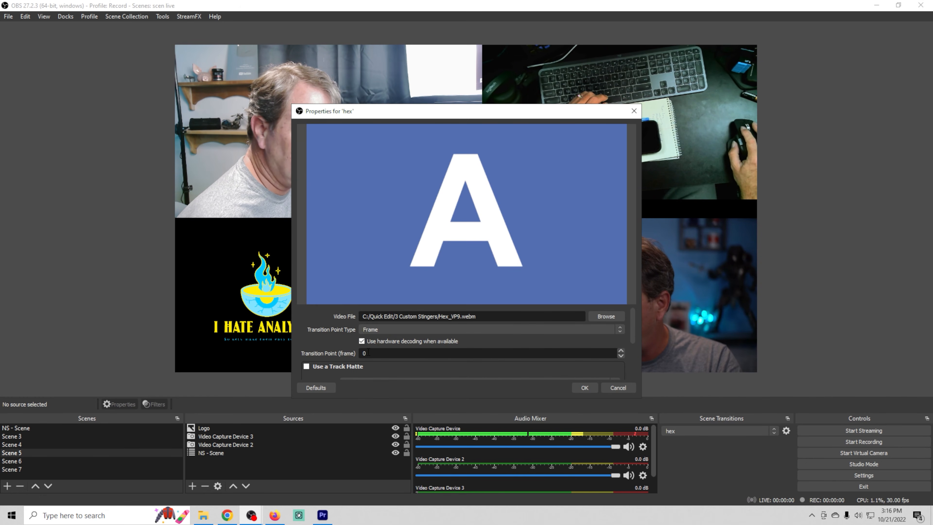
{"action": "left_click_drag", "start_coordinate": [369, 352], "coordinate": [324, 352]}
{"action": "type", "text": "30"}
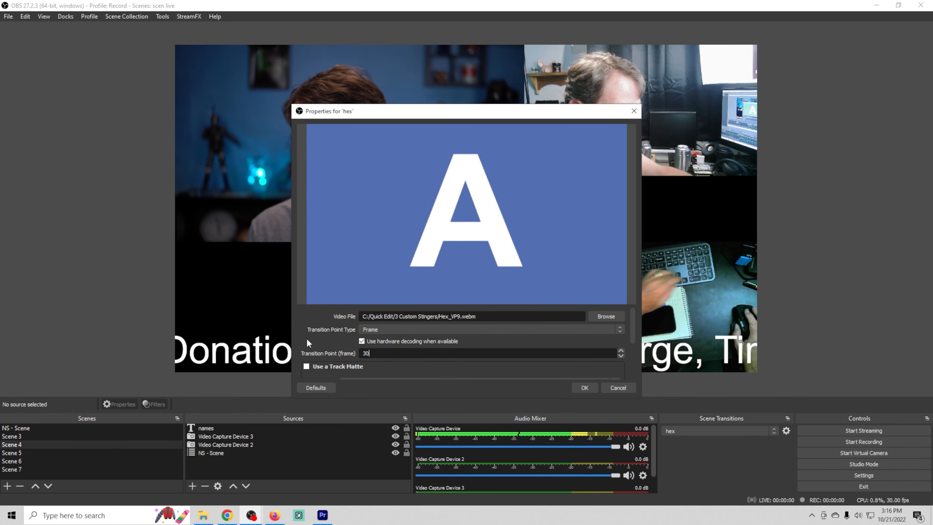
Set the hex transition's audio fade style to Crossfade, accept the properties and test it by switching to Scene 5
{"action": "scroll", "coordinate": [315, 347], "scroll_direction": "down", "scroll_amount": 3}
{"action": "left_click", "coordinate": [376, 357]}
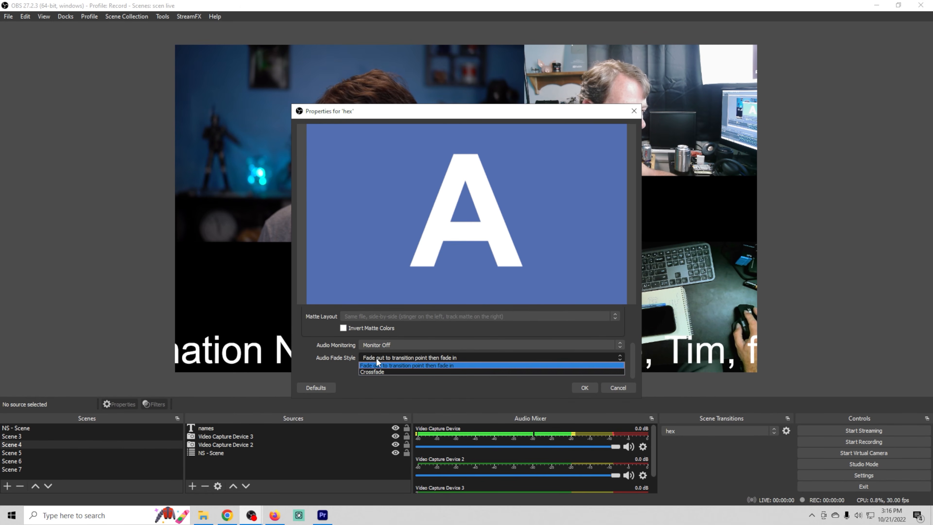
{"action": "left_click", "coordinate": [375, 372]}
{"action": "left_click", "coordinate": [583, 387]}
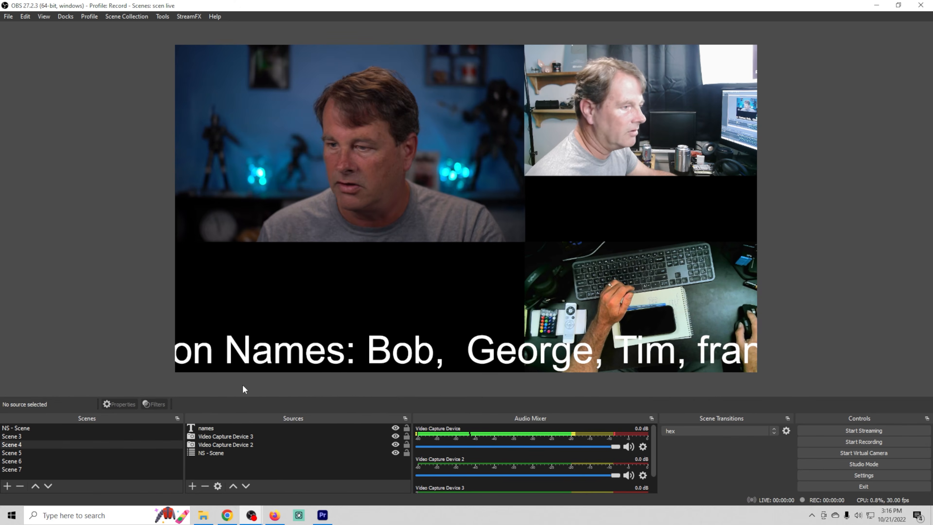
{"action": "left_click", "coordinate": [66, 452]}
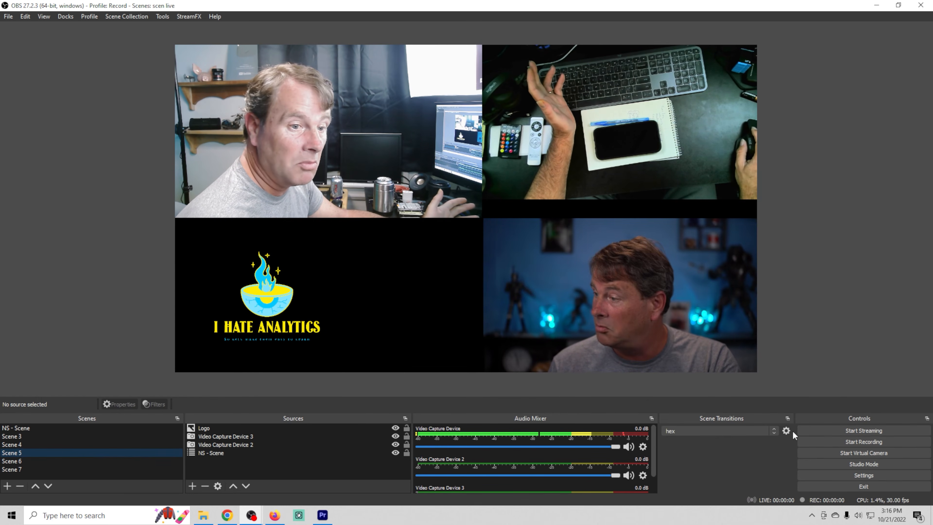
Add another Stinger scene transition named circle
{"action": "left_click", "coordinate": [773, 431]}
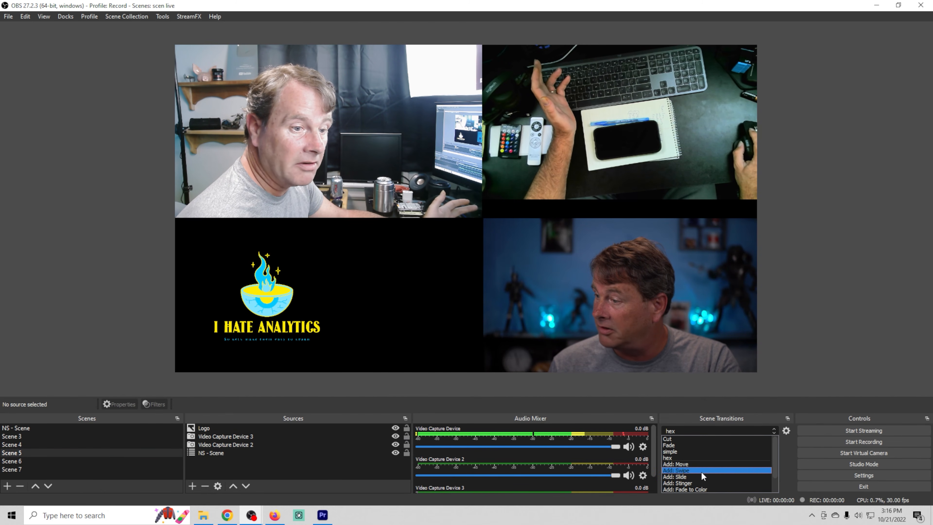
{"action": "left_click", "coordinate": [701, 482]}
{"action": "type", "text": "circle"}
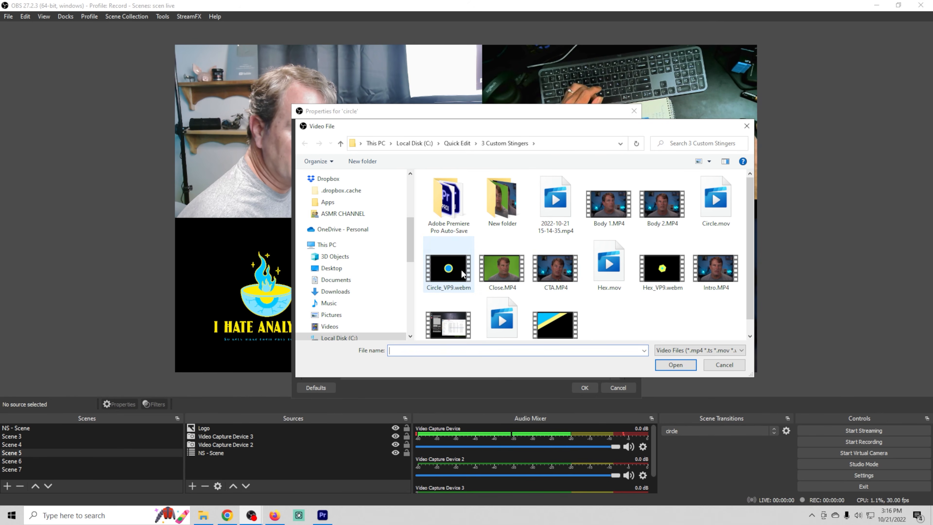
Load Circle_VP9.webm as the circle transition's video file and set its transition point type to Frame
{"action": "left_click", "coordinate": [681, 367]}
{"action": "left_click", "coordinate": [375, 330]}
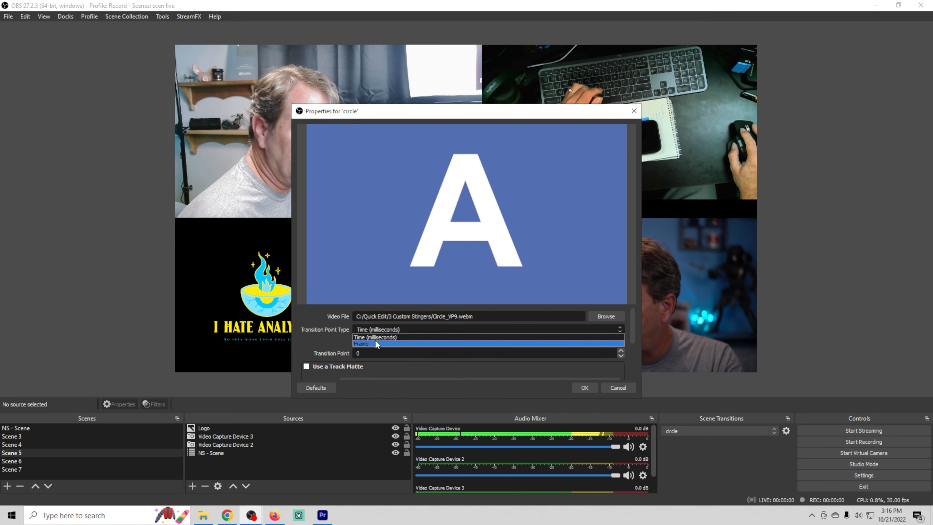
{"action": "left_click", "coordinate": [374, 340]}
Set the circle transition's audio fade style to Crossfade, preview and accept it, and test it by switching to Scene 5
{"action": "scroll", "coordinate": [345, 347], "scroll_direction": "down", "scroll_amount": 3}
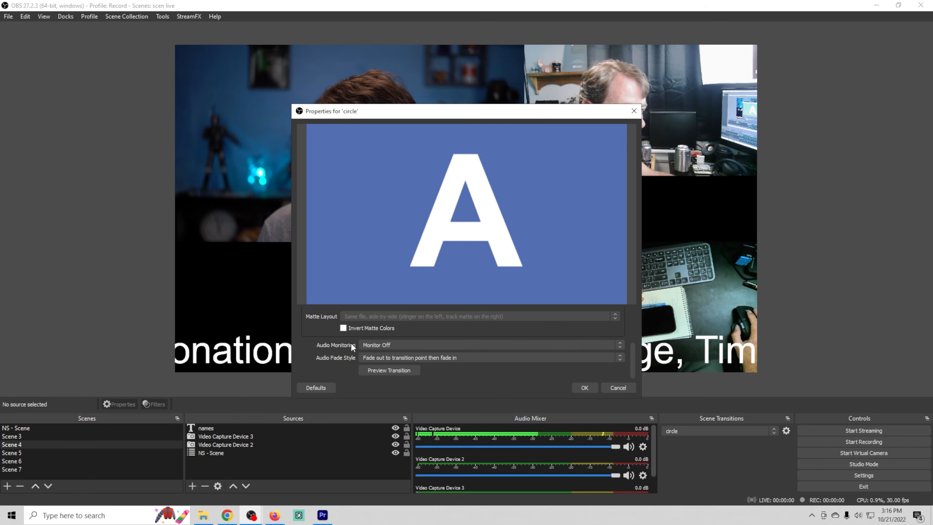
{"action": "scroll", "coordinate": [390, 360], "scroll_direction": "down", "scroll_amount": 1}
{"action": "left_click", "coordinate": [379, 370]}
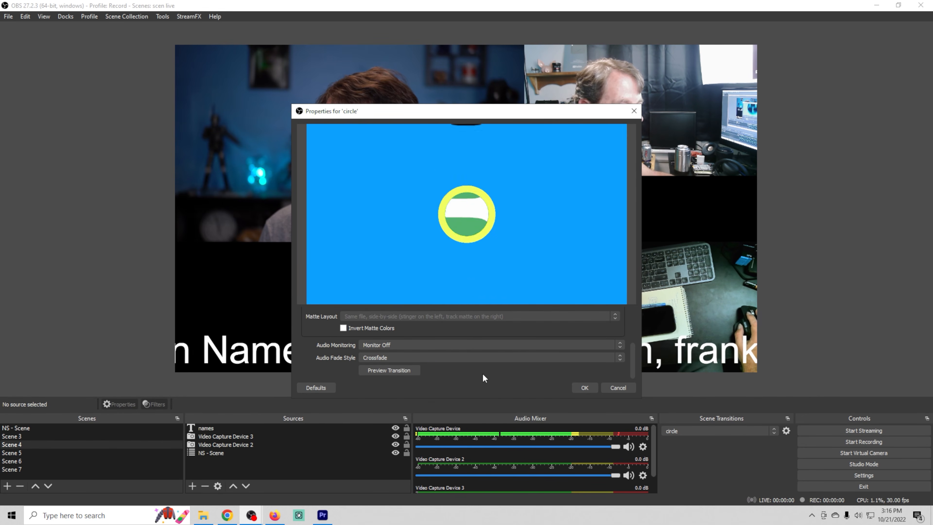
{"action": "left_click", "coordinate": [583, 388]}
{"action": "left_click", "coordinate": [48, 453]}
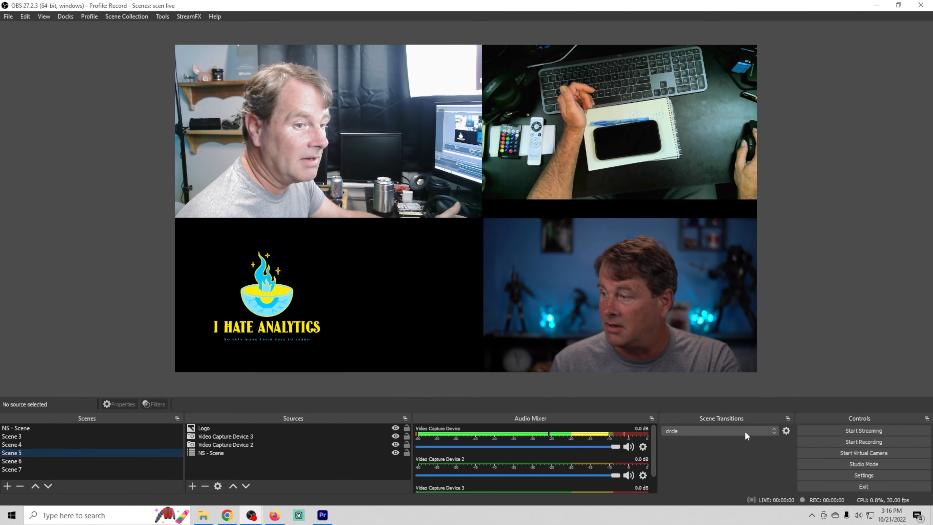
Test the hex stinger by switching to Scene 3 and the simple stinger by switching to Scene 5
{"action": "left_click", "coordinate": [775, 430]}
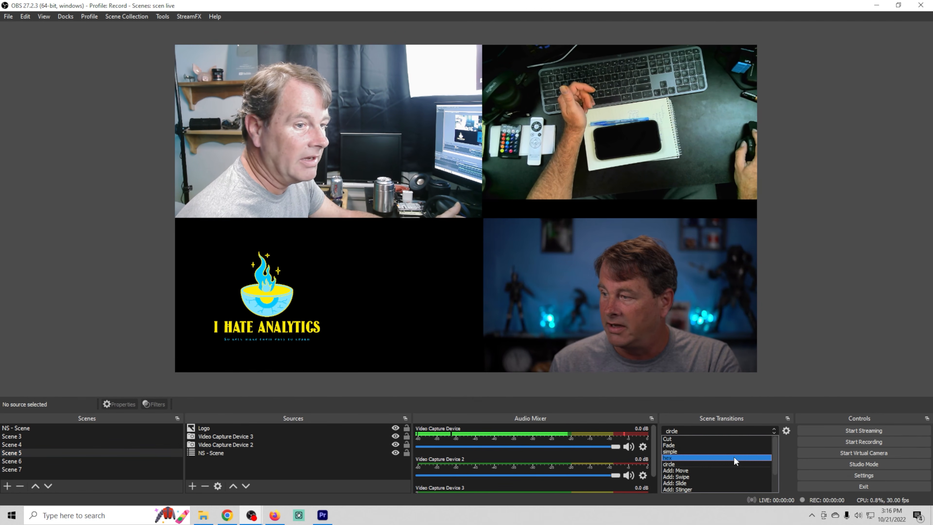
{"action": "left_click", "coordinate": [733, 456]}
{"action": "left_click", "coordinate": [30, 437]}
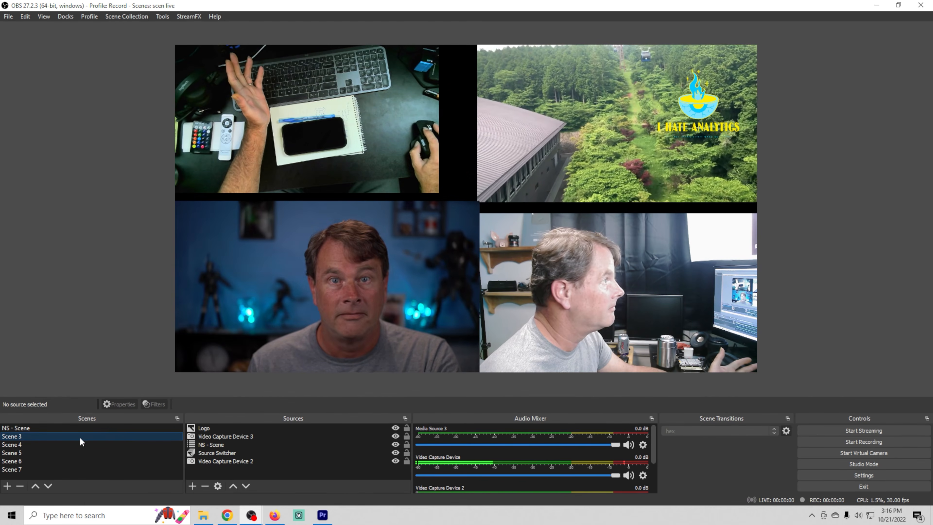
{"action": "left_click", "coordinate": [702, 430]}
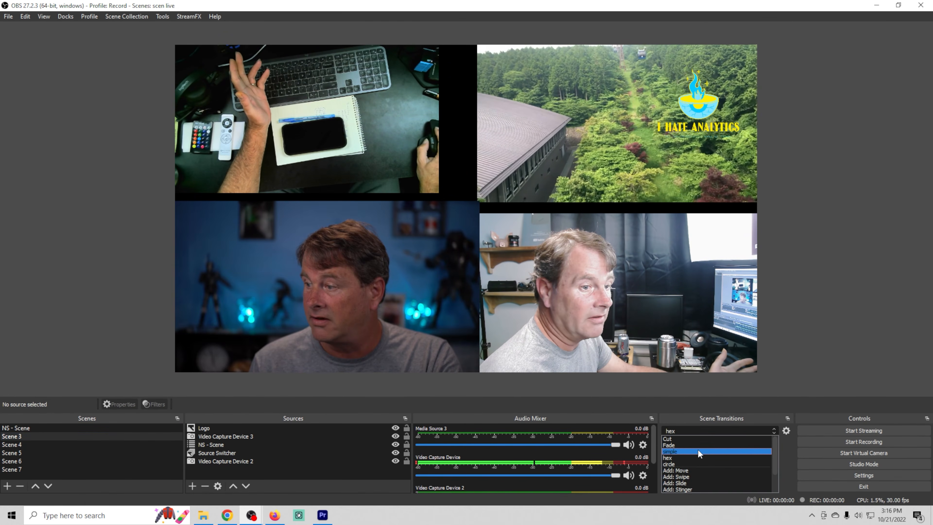
{"action": "left_click", "coordinate": [698, 449]}
{"action": "left_click", "coordinate": [35, 451]}
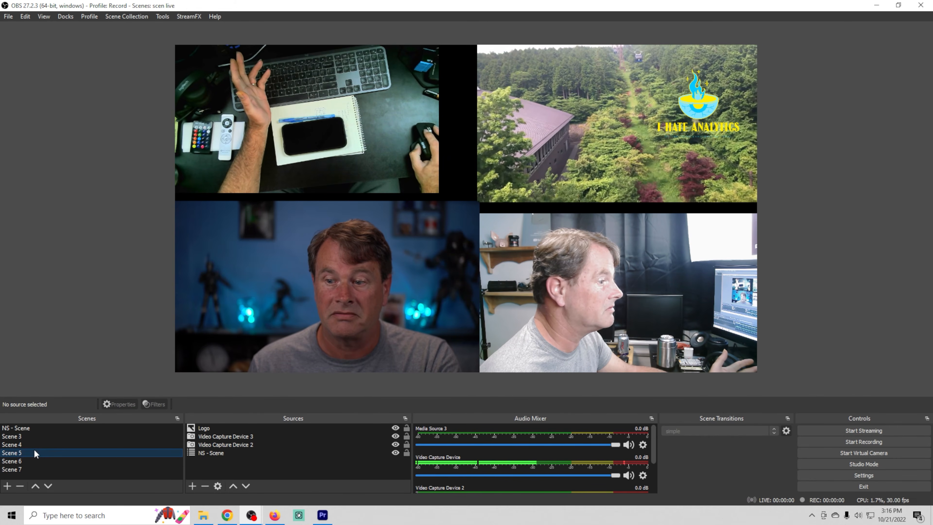